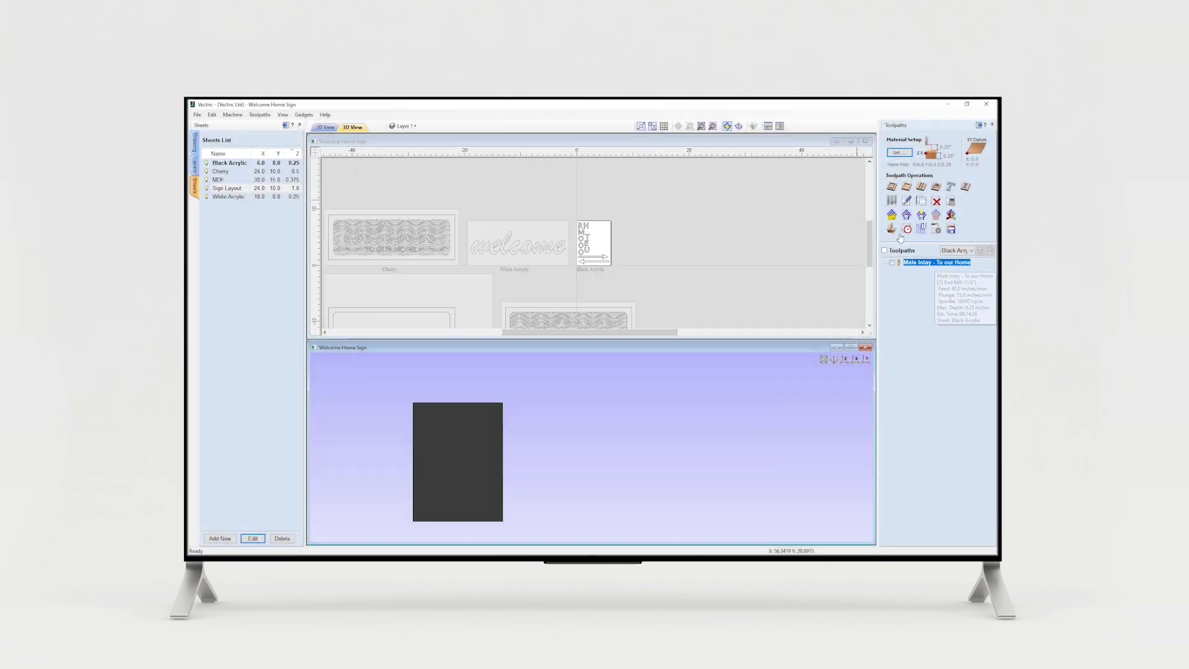
- Preview the Black Acrylic sheet, then switch the active sheet to Cherry and then White Acrylic
click(898, 237)
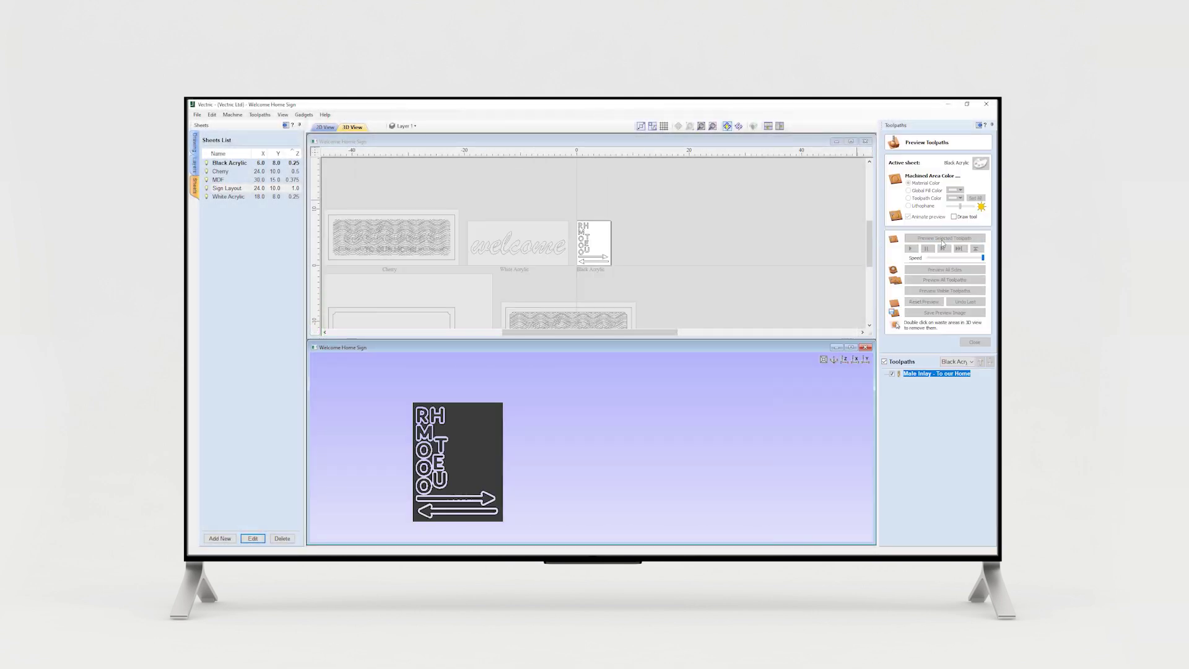
click(956, 362)
click(957, 384)
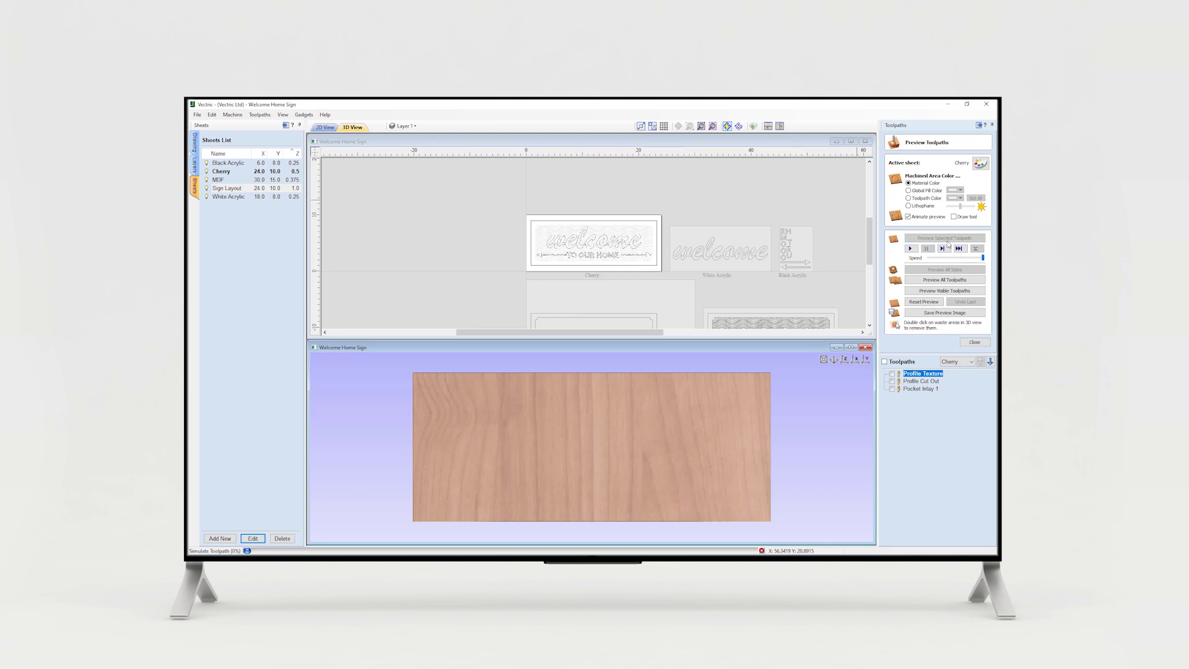
click(957, 362)
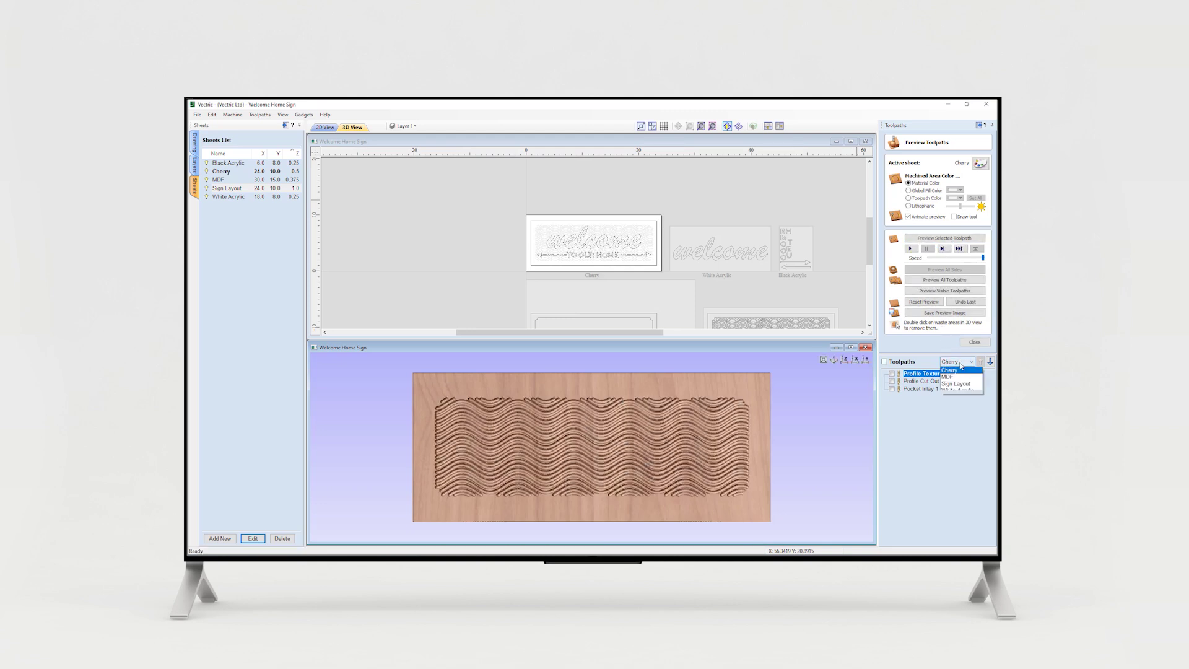
click(957, 405)
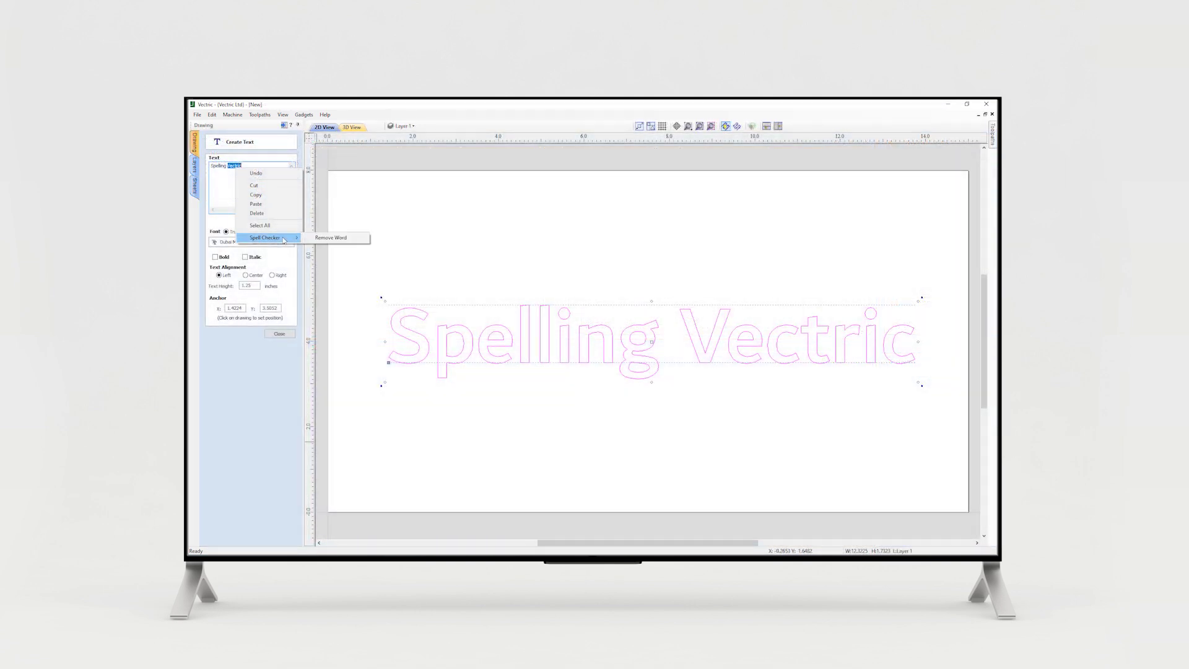
- Finish editing the 'Spelling Vectric' text object
click(279, 333)
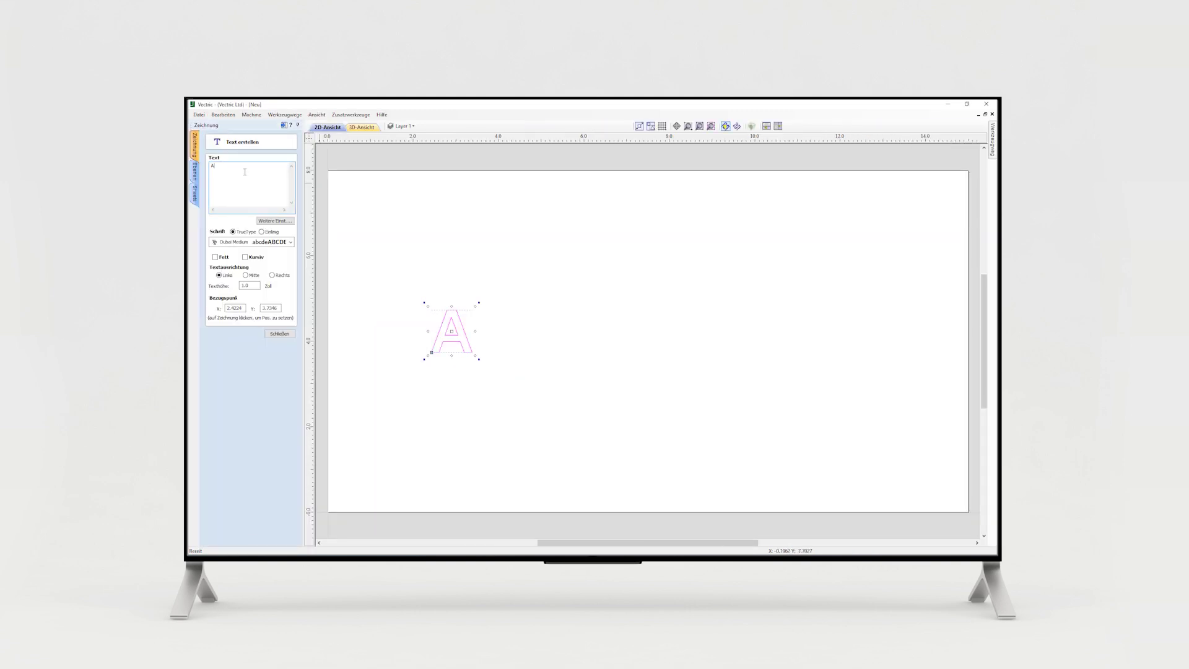
text(uf Wierde)
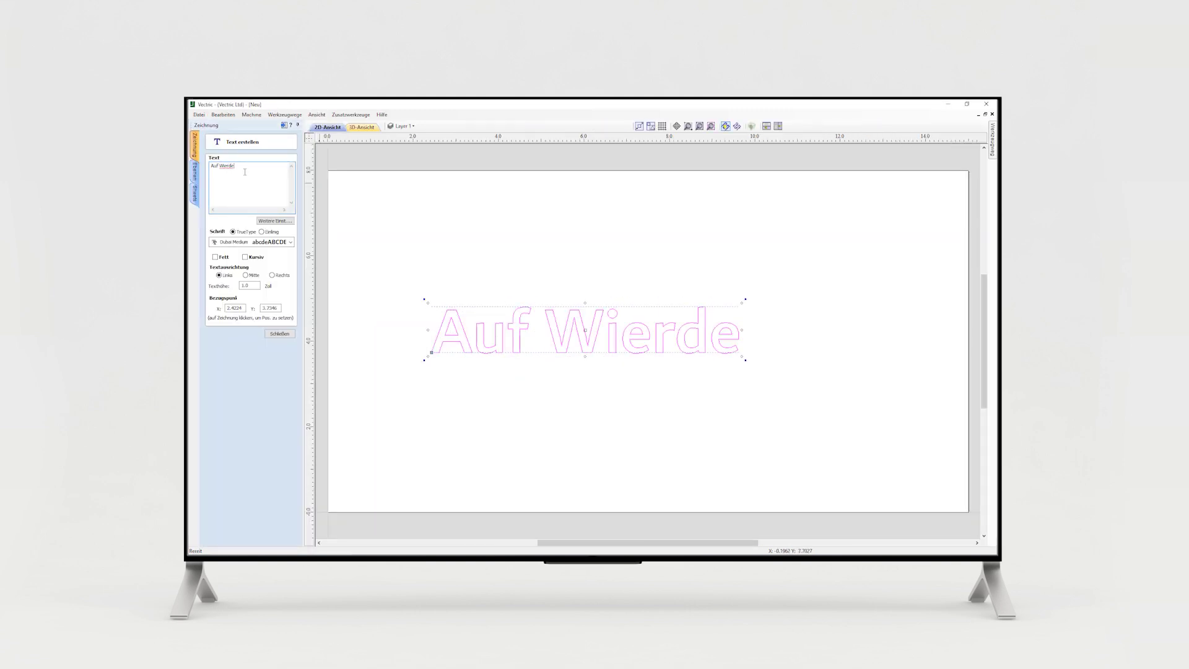
text(rsen)
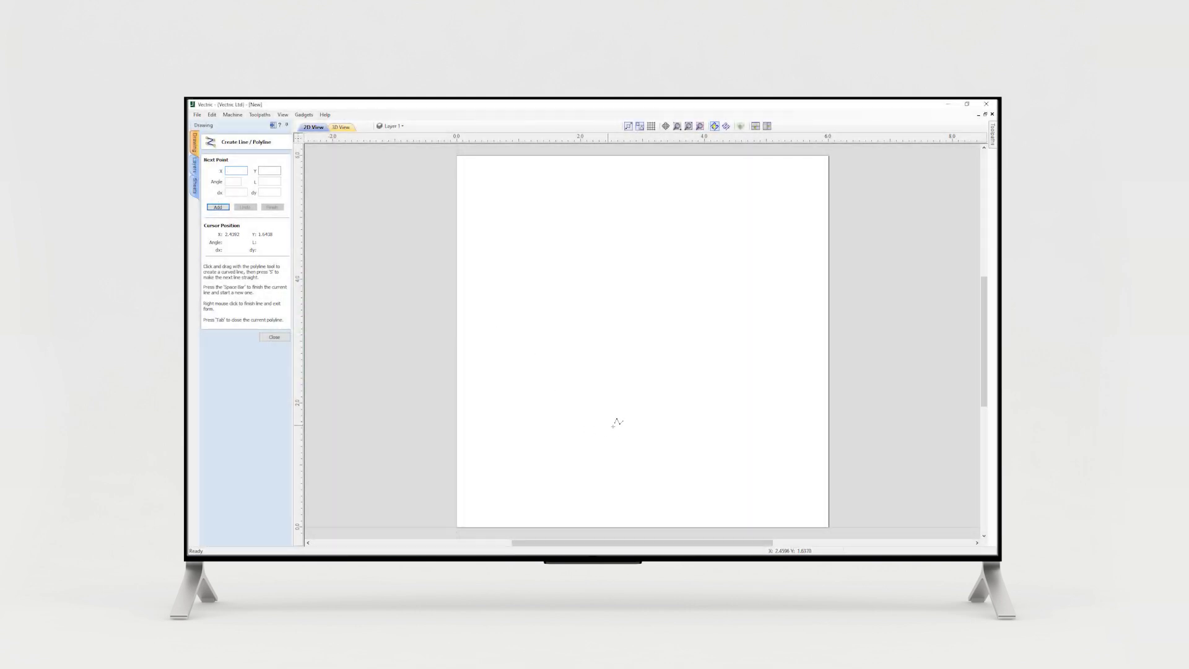
- Sketch a heart outline point by point with Create Polyline, then remove the last points with Backspace
click(614, 428)
click(532, 353)
click(510, 285)
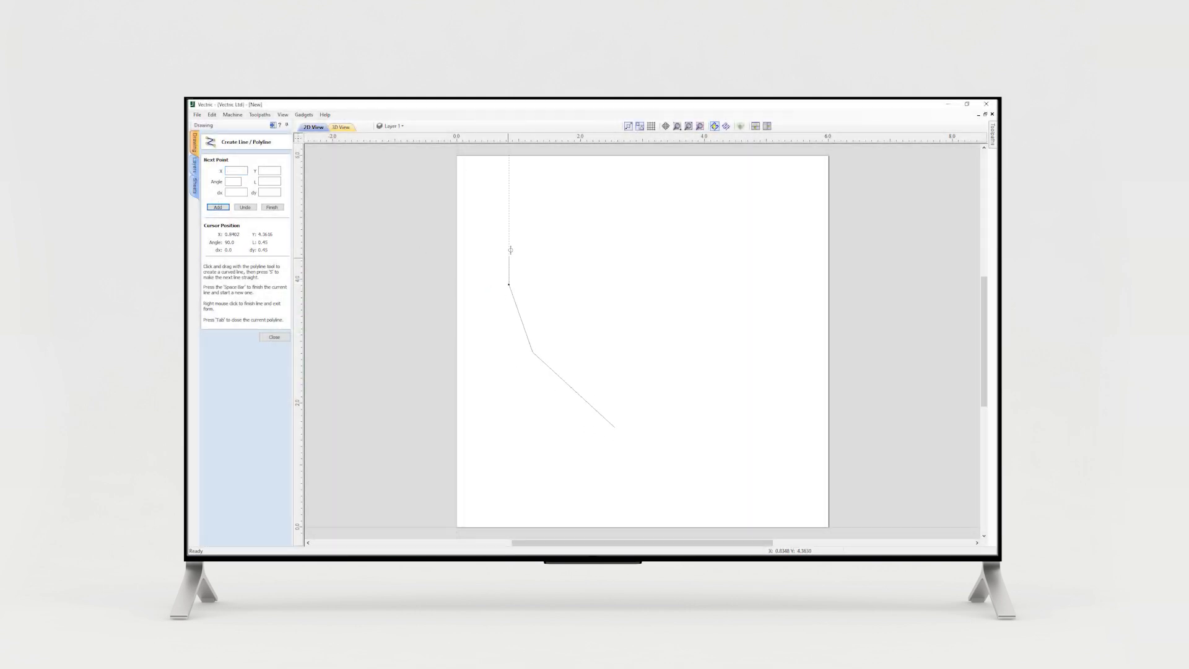
click(517, 232)
click(579, 211)
click(522, 234)
click(576, 206)
click(642, 255)
click(680, 220)
click(740, 220)
click(771, 275)
key(BackSpace)
key(BackSpace)
key(BackSpace)
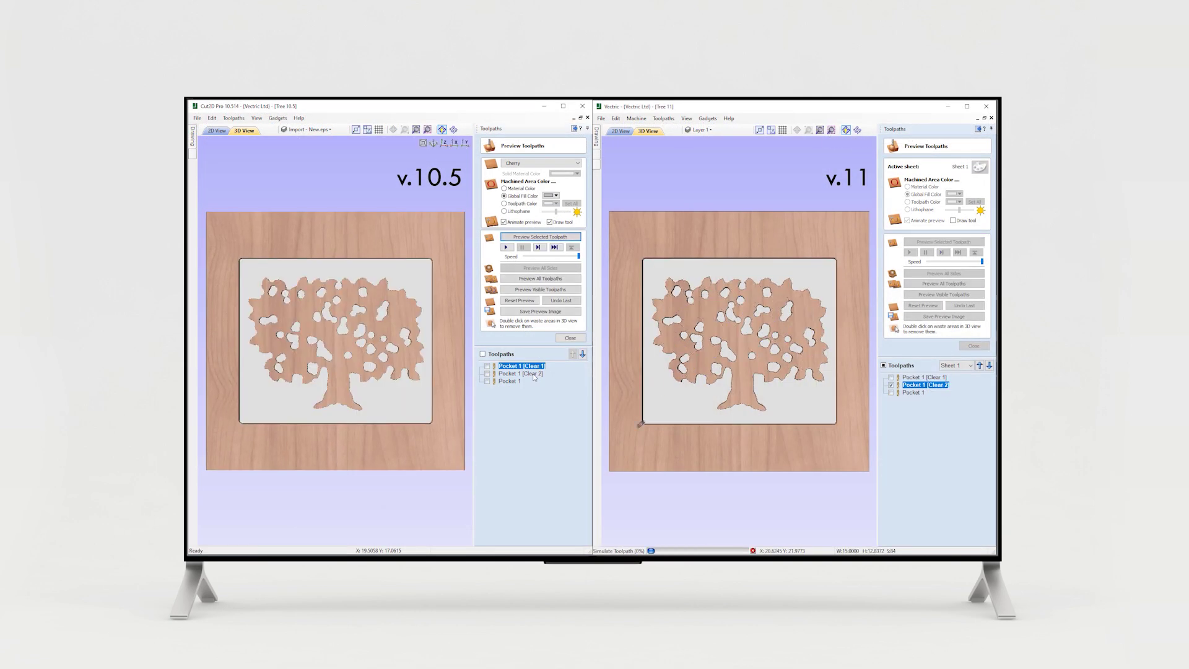
- Preview the Pocket 1 toolpath in versions 10.5 and 11 and show each Toolpaths Summary machining time
click(510, 381)
click(527, 237)
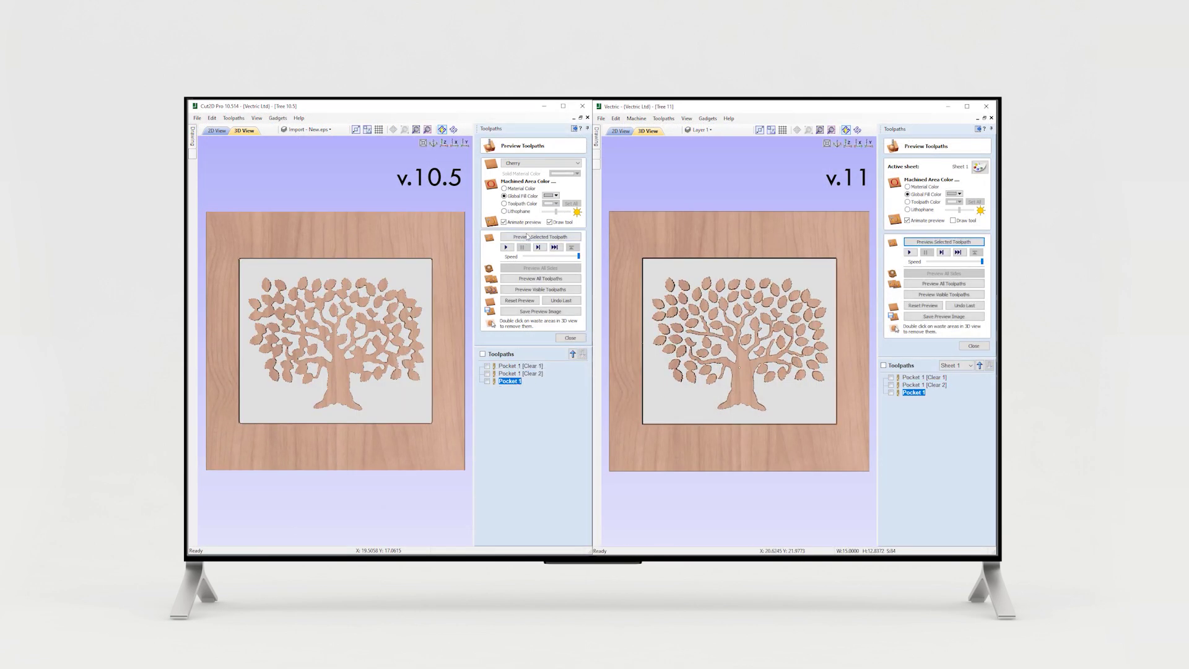
drag(810, 410, 828, 387)
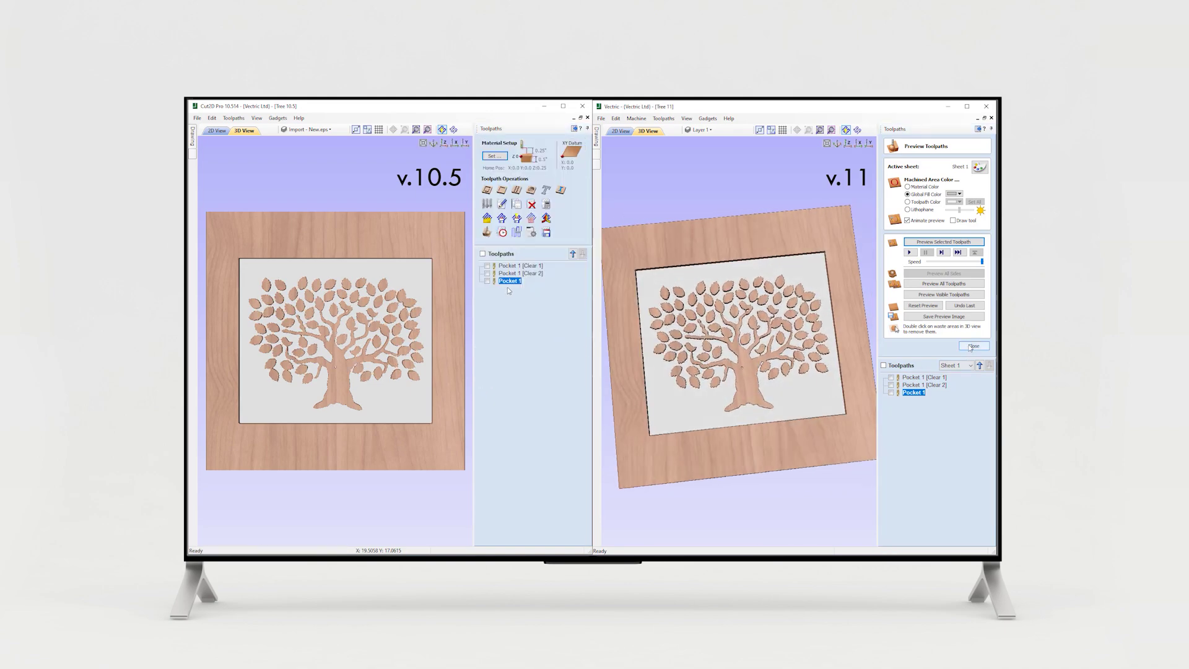
click(502, 232)
click(907, 233)
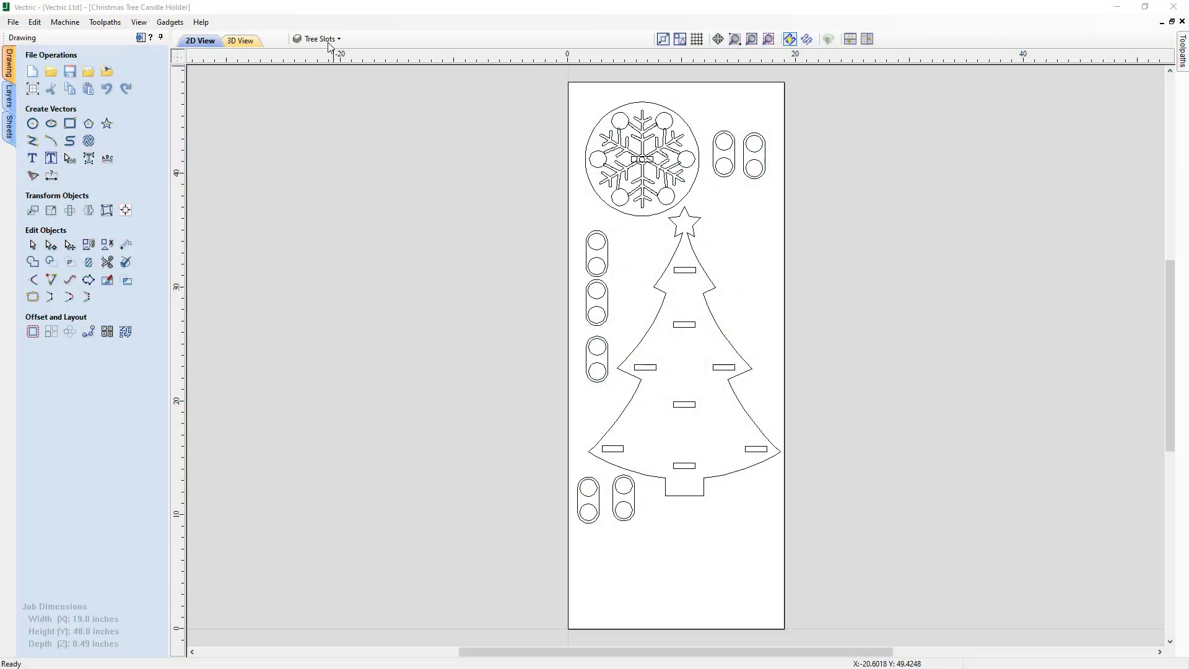
- On the Tea Light Vectors layer, scale each circle individually to 75% in Set Size and apply
click(321, 39)
click(338, 97)
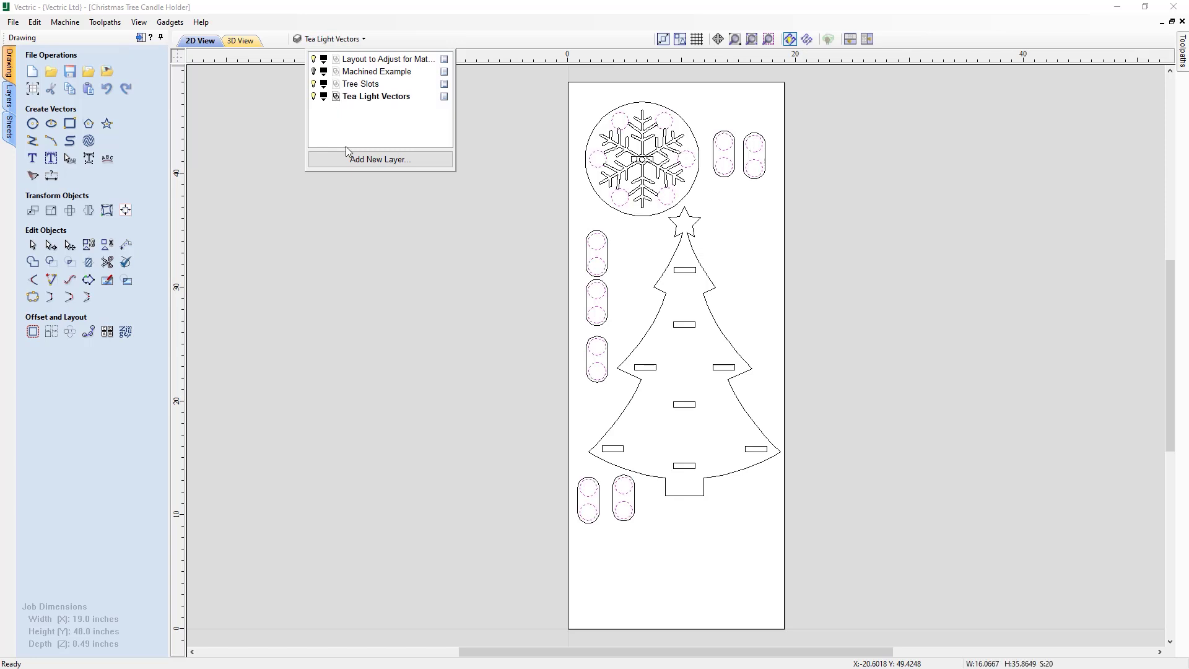
click(51, 210)
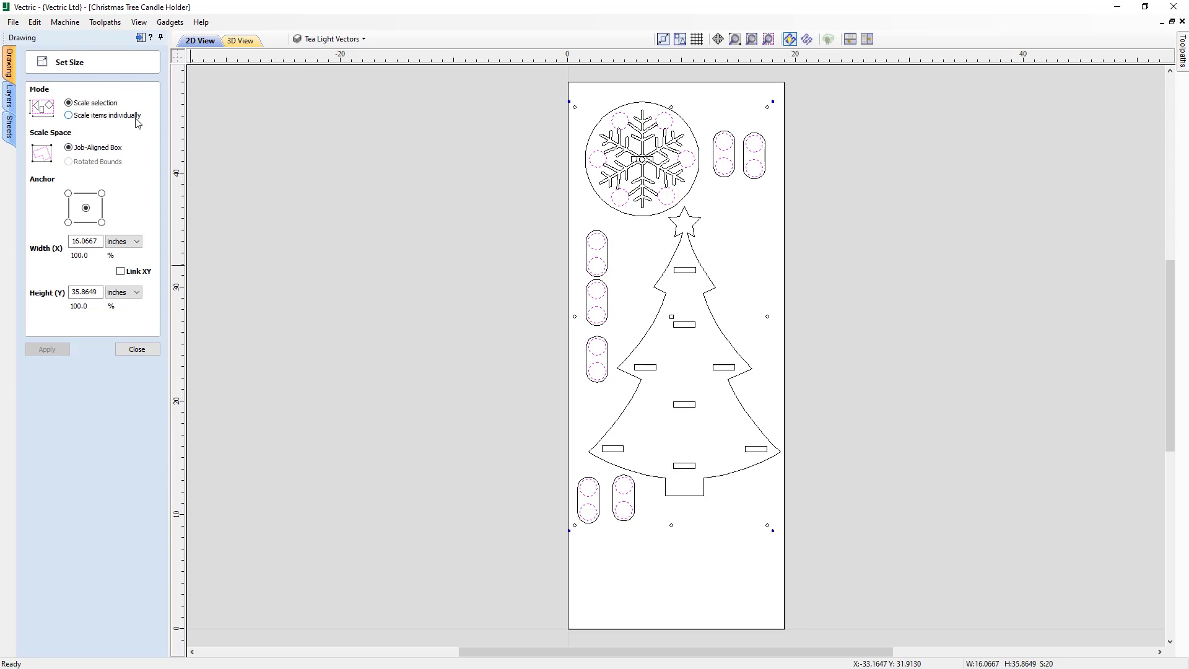
click(69, 115)
text(1.5)
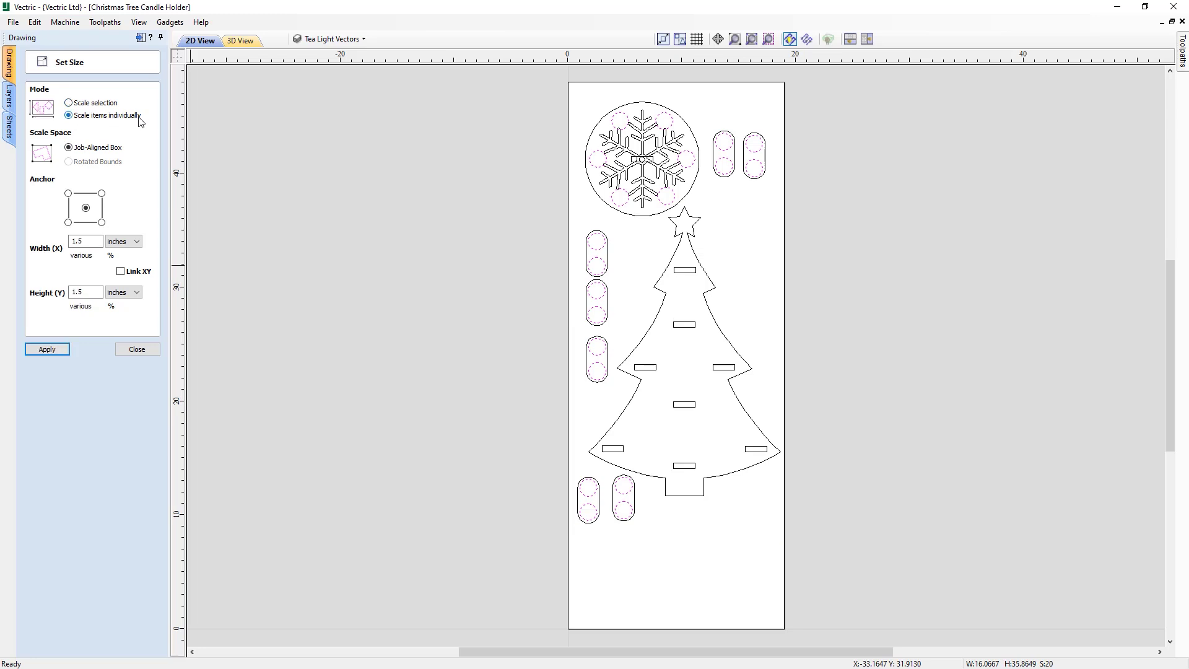
click(133, 244)
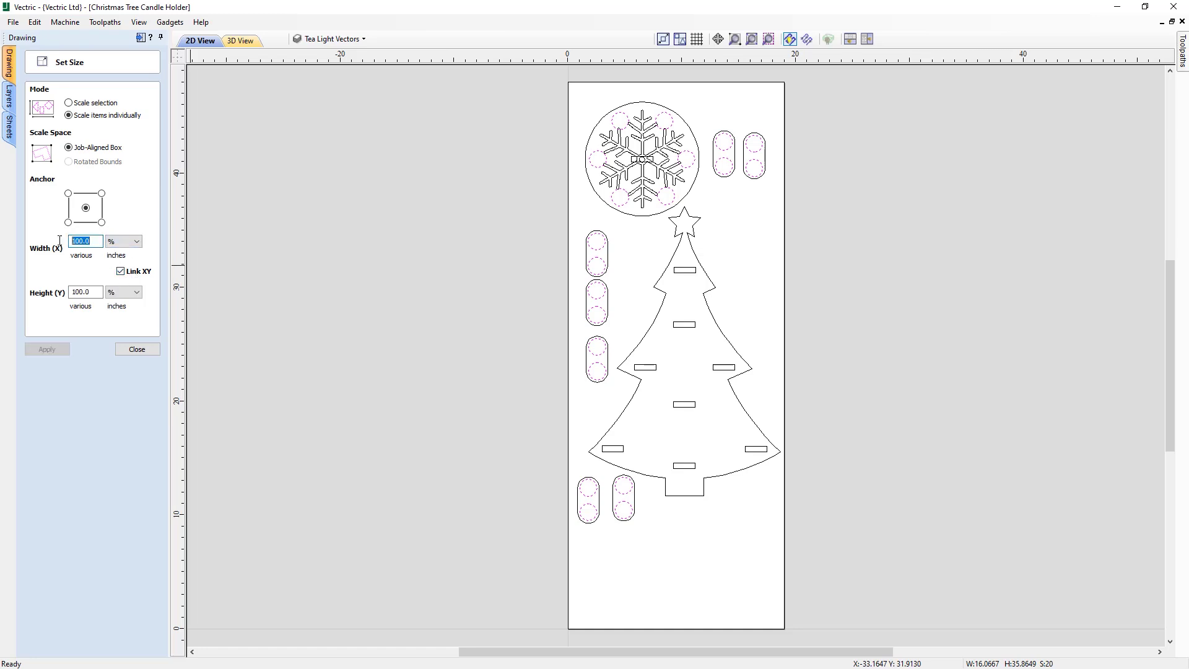
text(75)
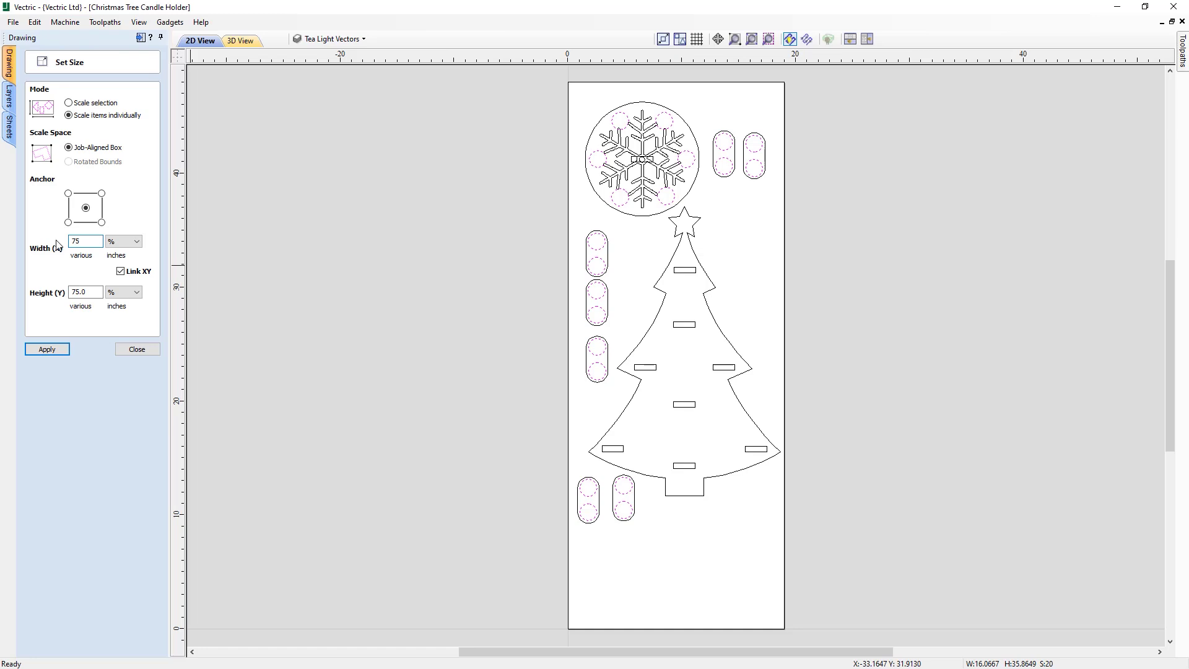
click(58, 349)
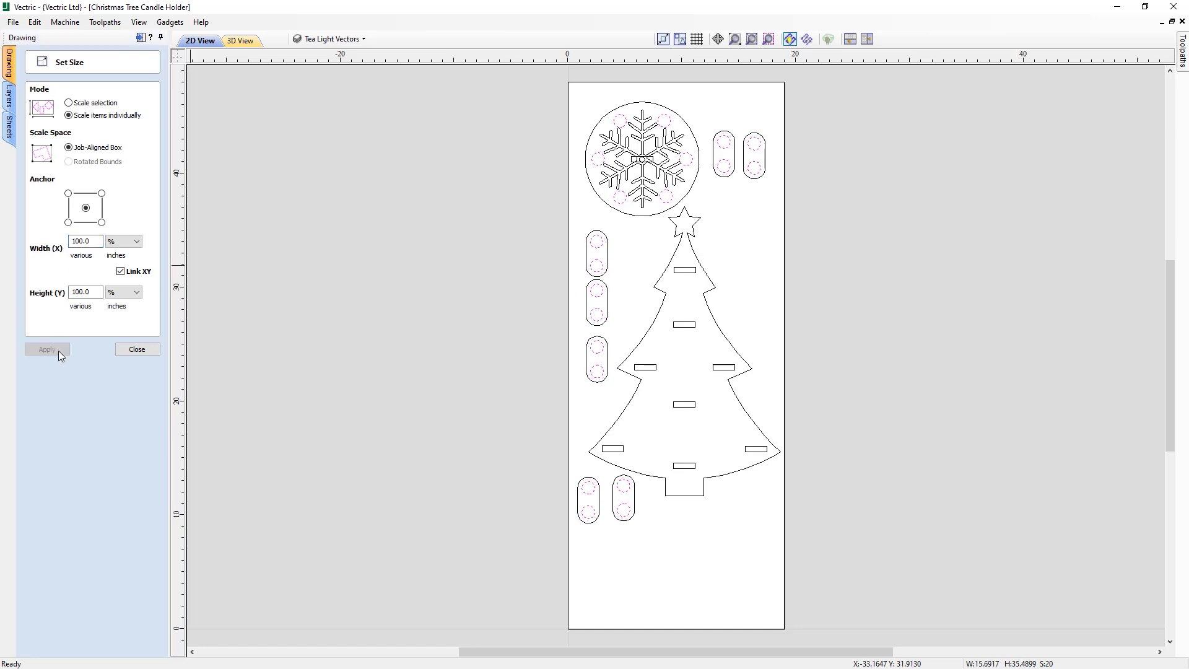
click(137, 350)
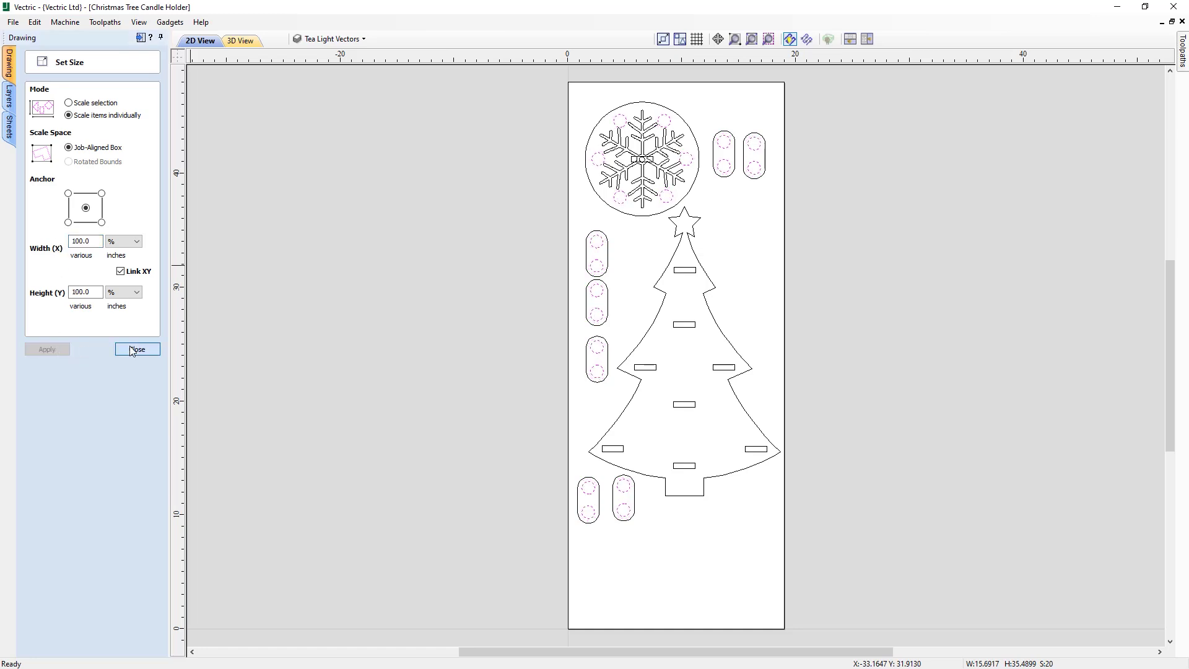
click(314, 348)
- On the Tree Slots layer, scale each slot individually in Set Size and apply the halved height
click(330, 39)
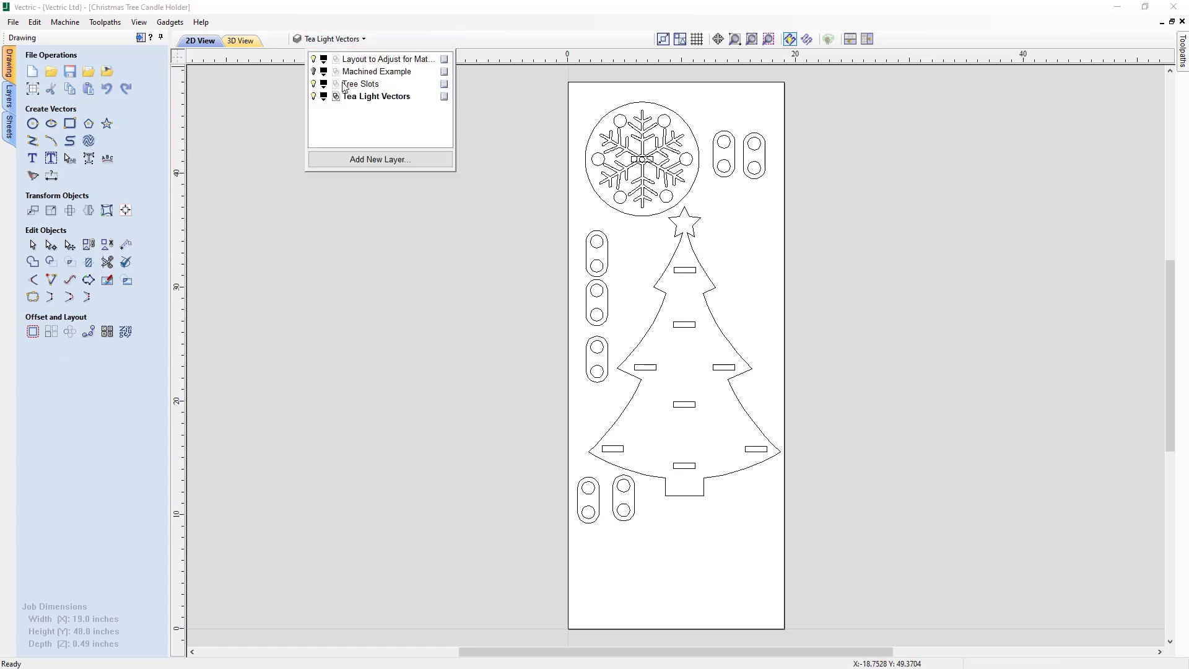
click(345, 84)
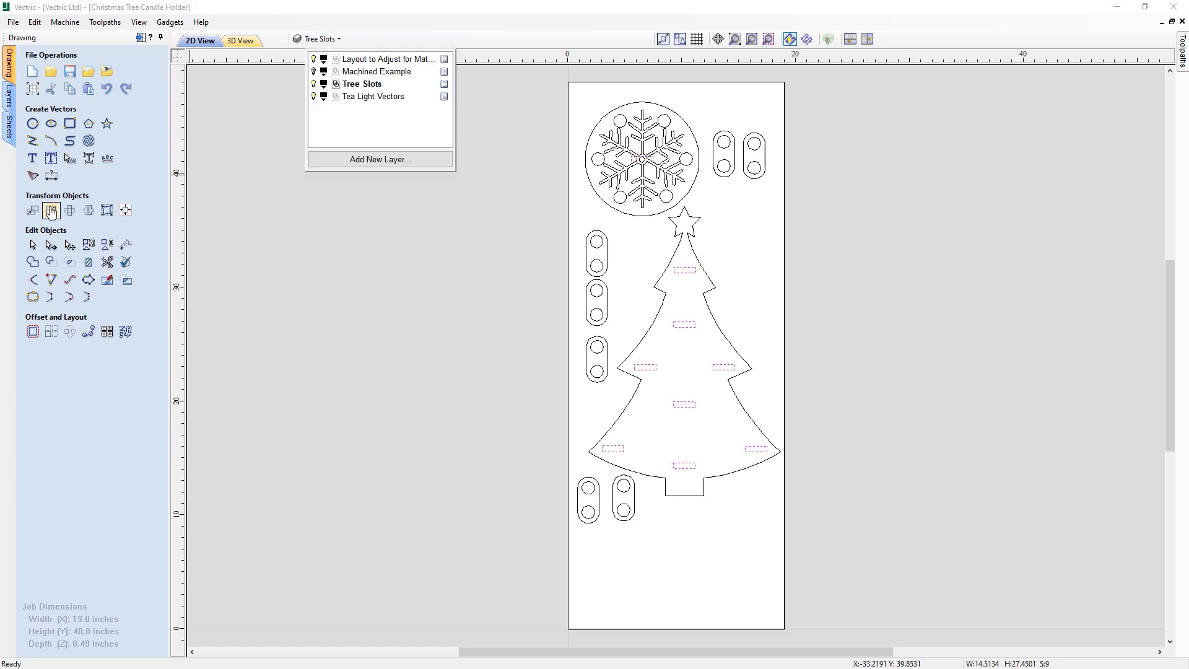
click(51, 210)
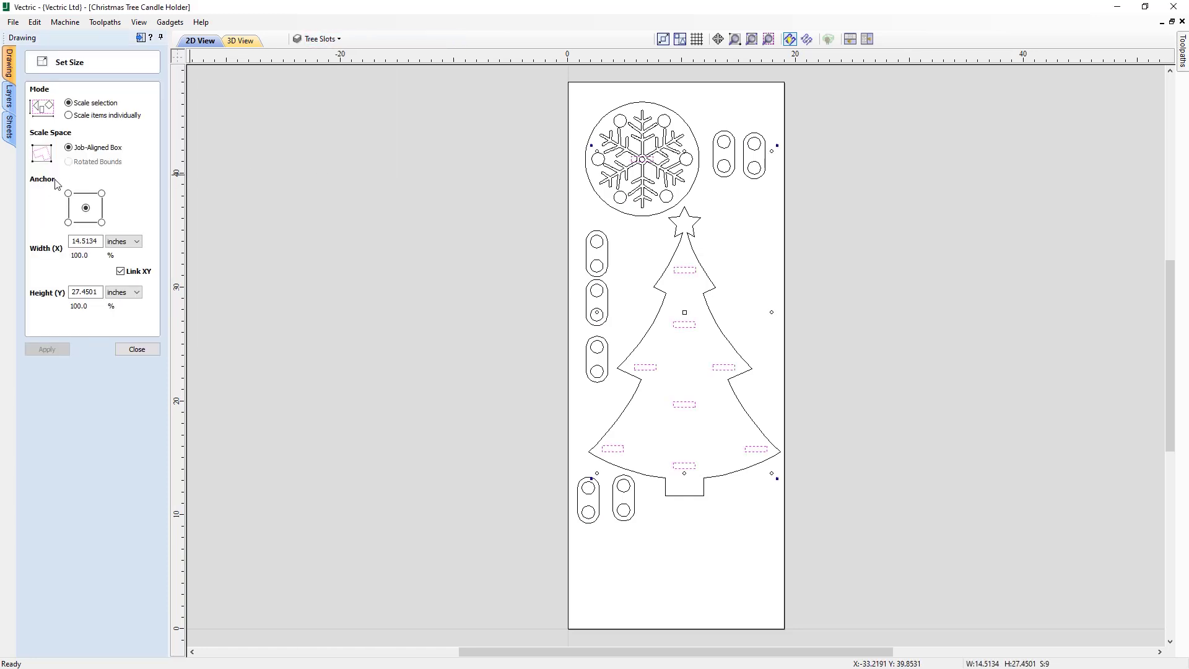
click(130, 116)
text(0.8)
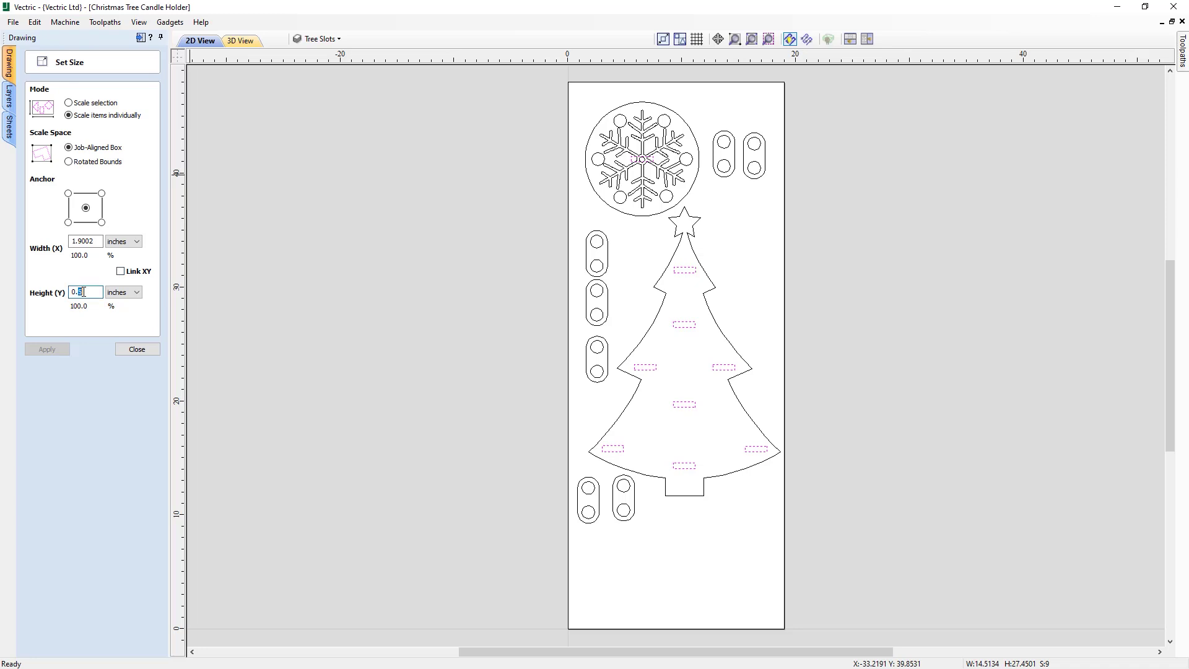
text(2)
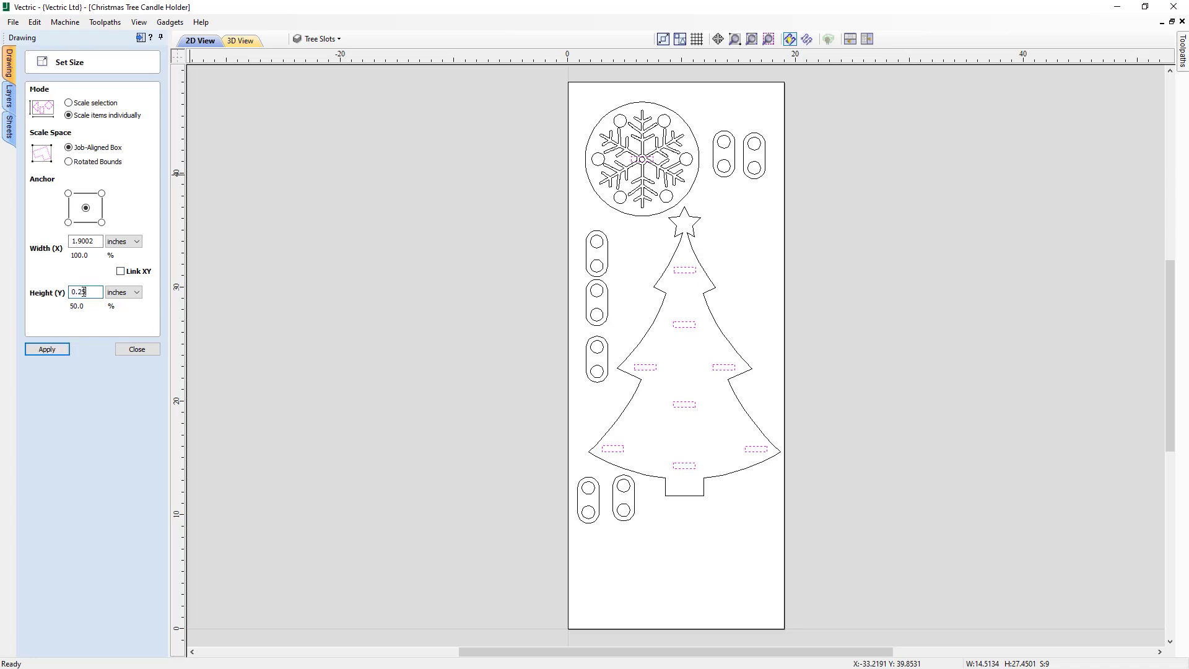
click(53, 350)
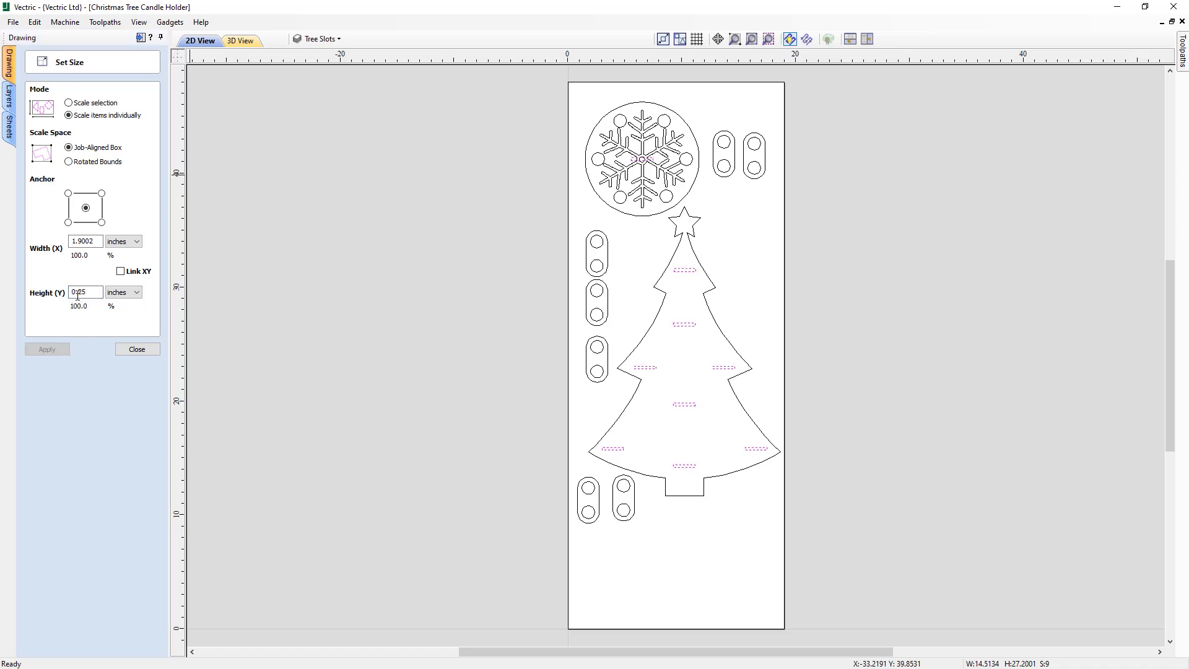
text(1)
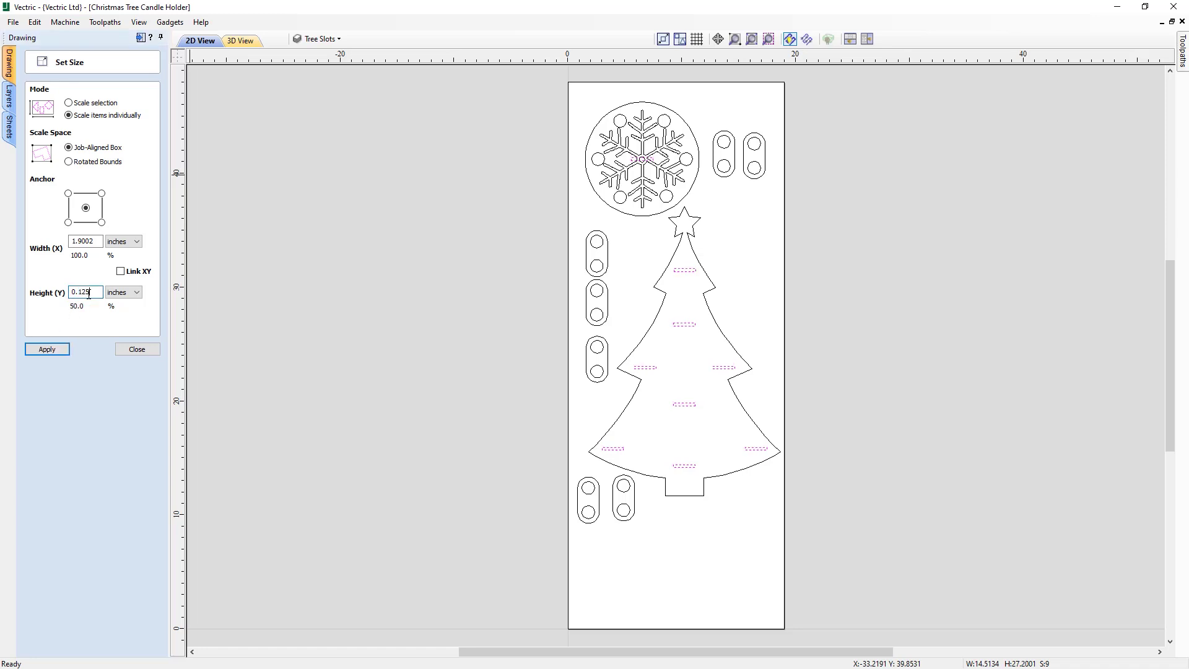
- Set each small mark's height to 0.375 inches, keeping its 1.9002-inch width, and apply
click(55, 350)
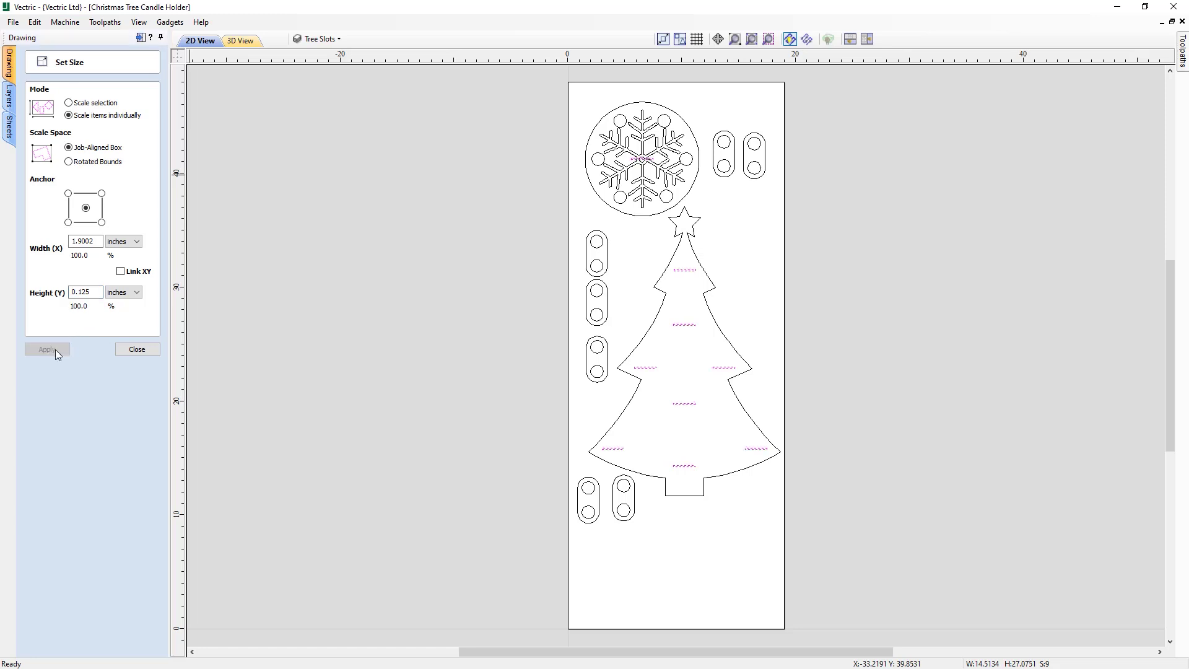
drag(78, 292, 92, 291)
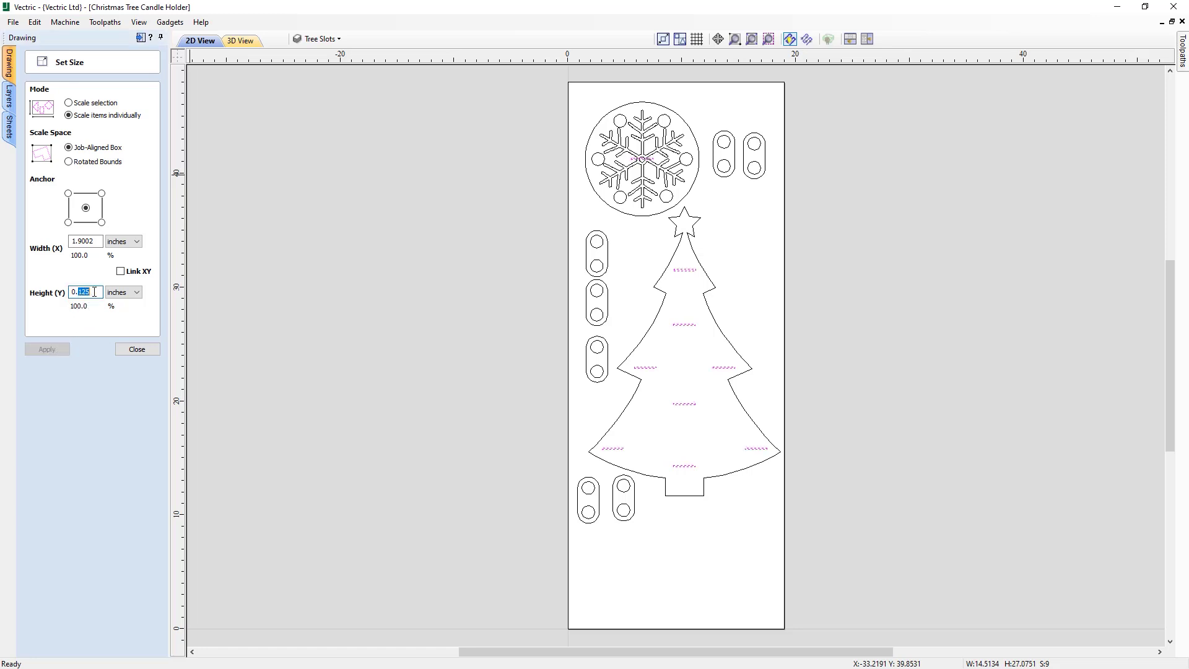
text(37)
click(63, 345)
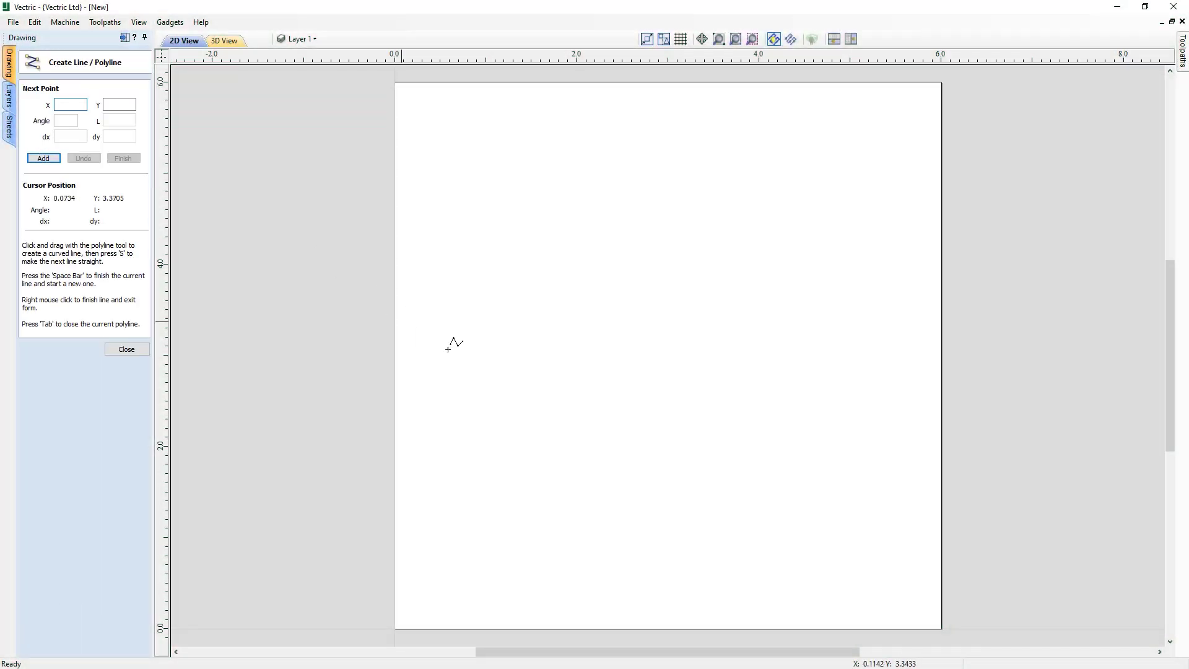
- Draw the heart's left side and lobe as a polyline, undoing and redrawing the lobe top
click(617, 473)
click(506, 371)
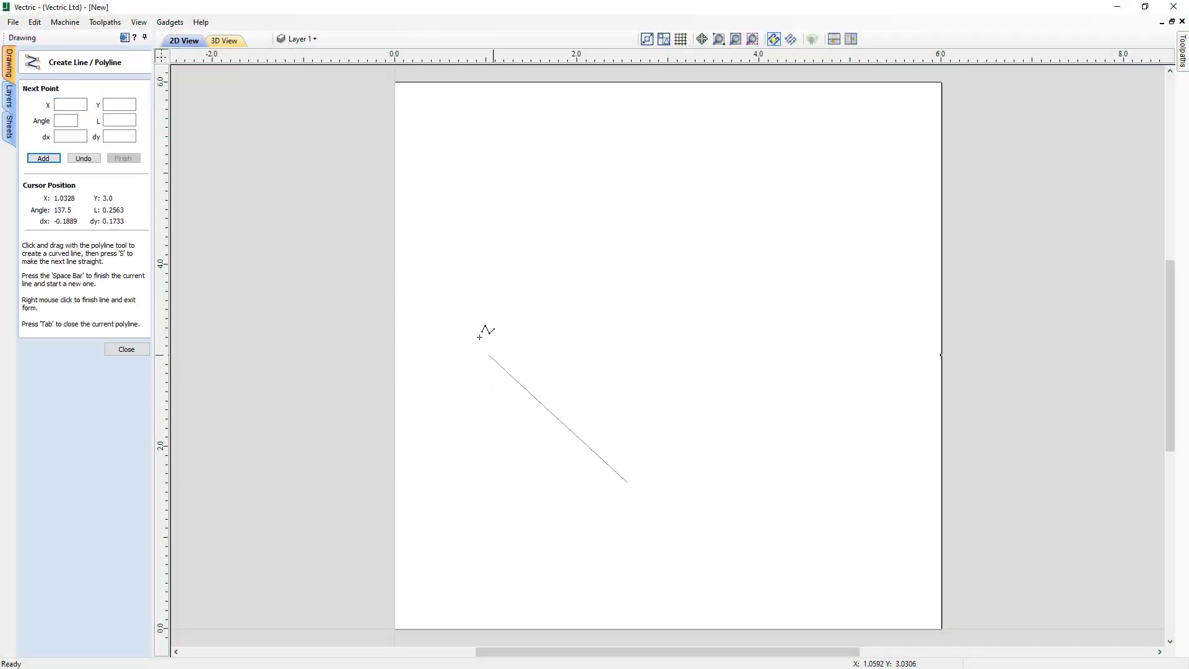
click(472, 272)
click(484, 196)
click(572, 162)
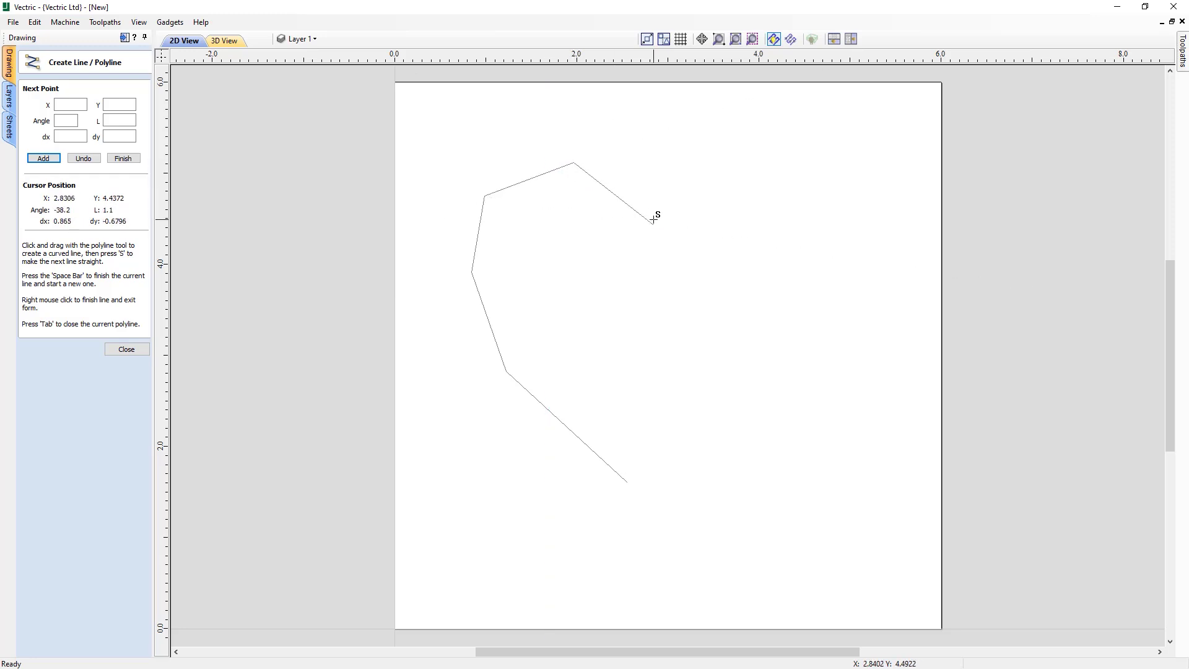
key(ctrl+z)
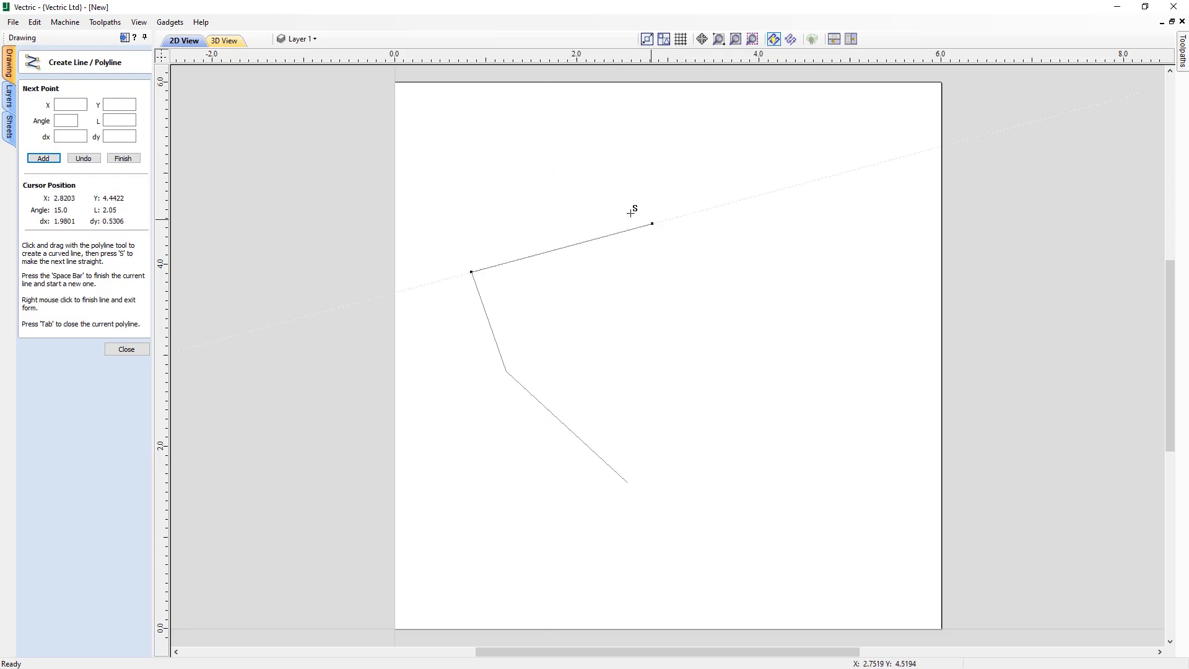
click(491, 197)
click(569, 159)
- Continue the outline over the right lobe and down the right side, then take back the last segments
click(667, 230)
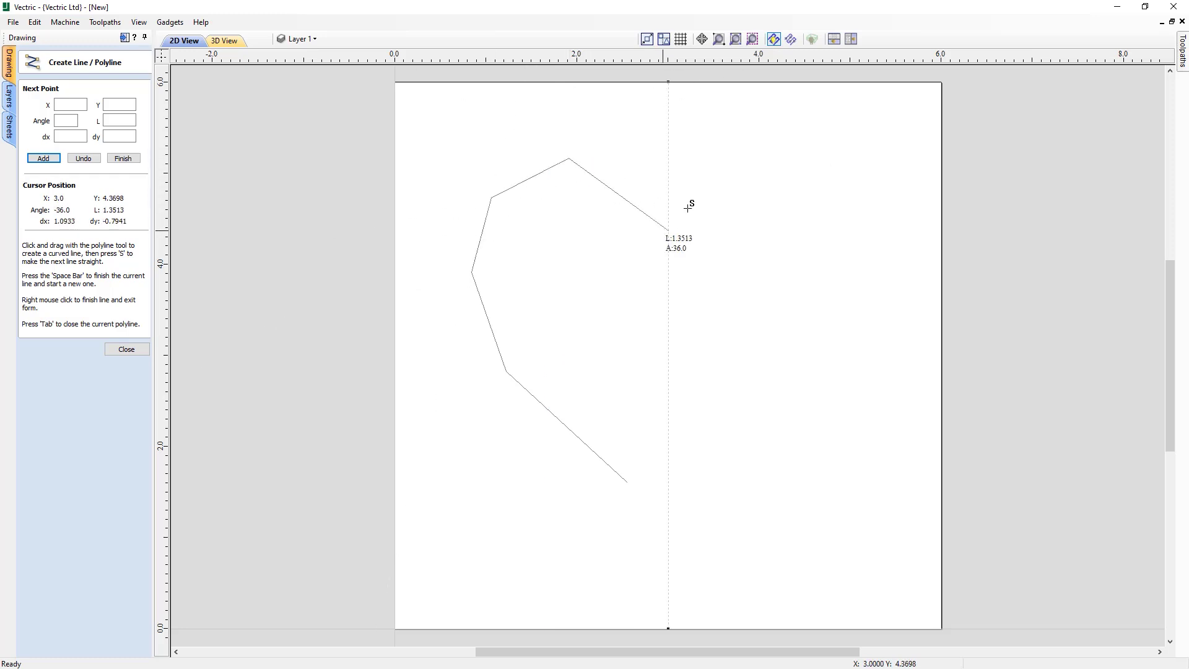
click(722, 175)
click(810, 175)
click(856, 258)
click(810, 355)
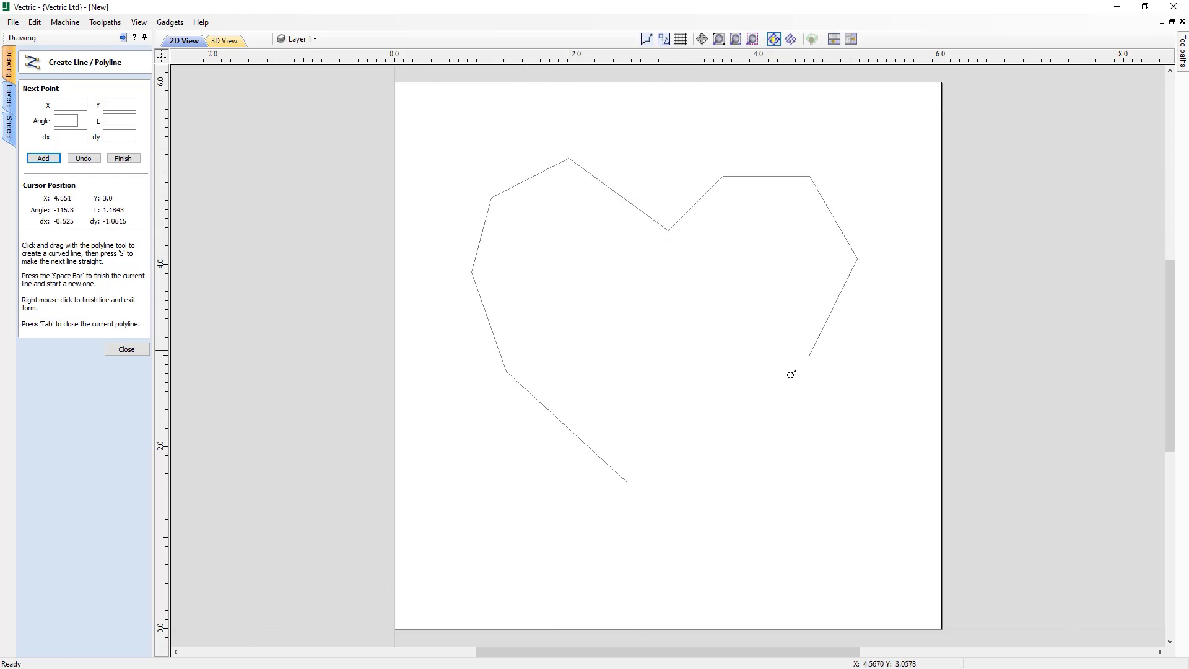
click(748, 416)
key(BackSpace)
key(BackSpace)
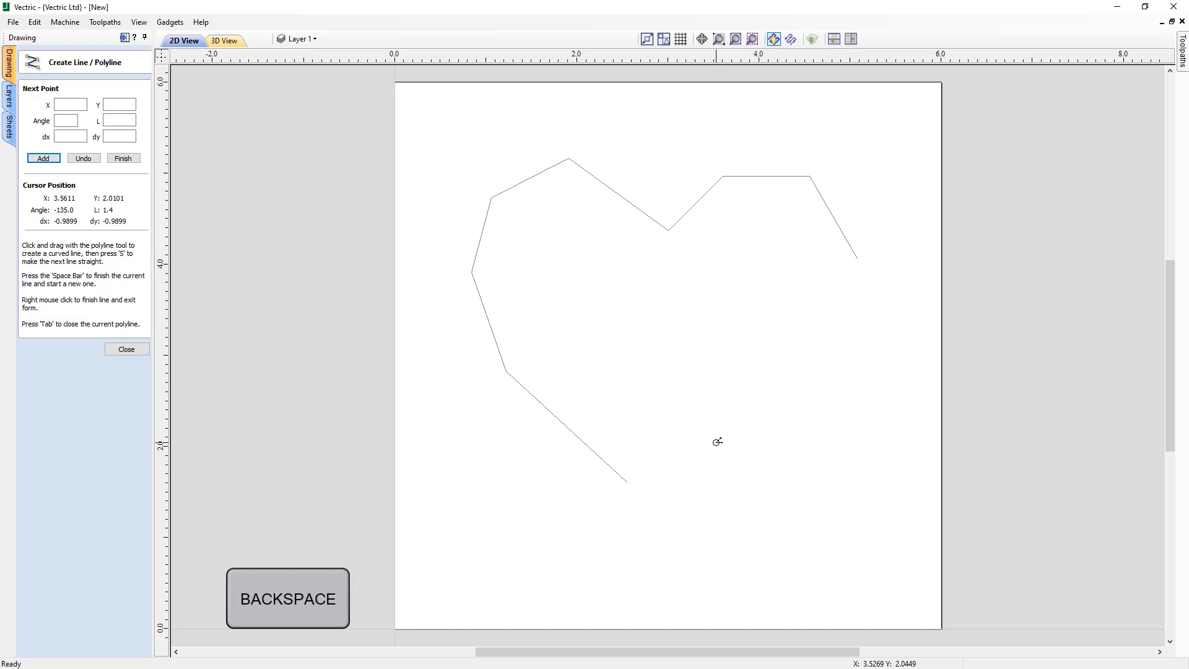
key(BackSpace)
key(BackSpace)
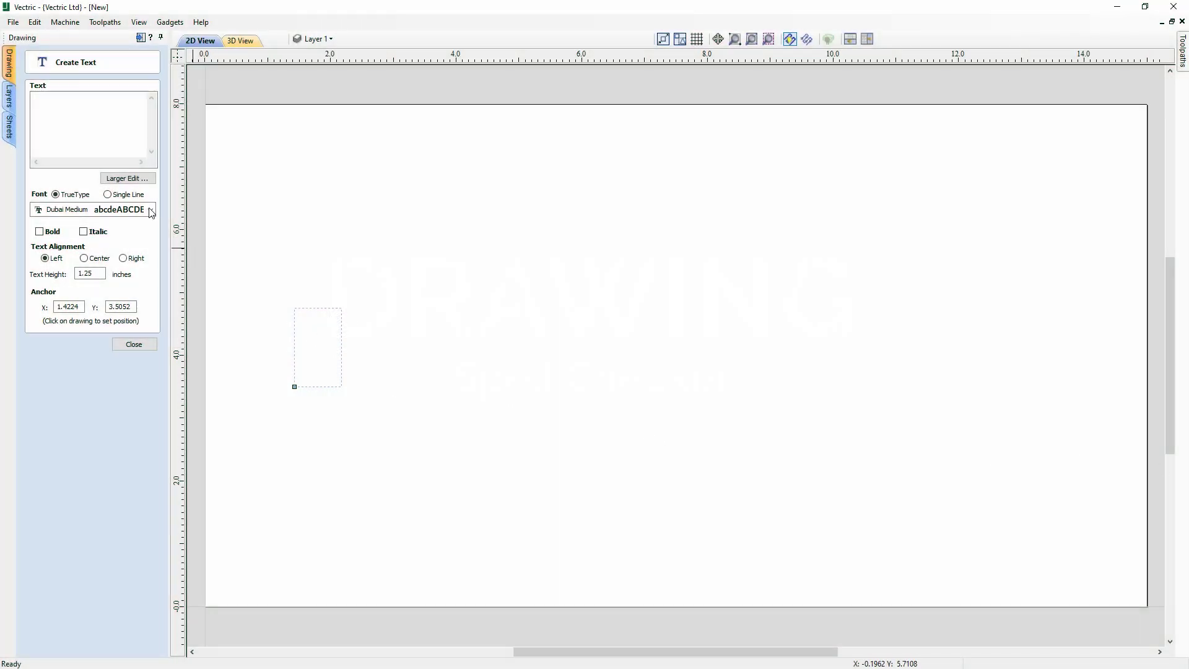
- Enter the text 'Spellin Vectric' and correct Spellin to Spelling with the spell checker
click(108, 118)
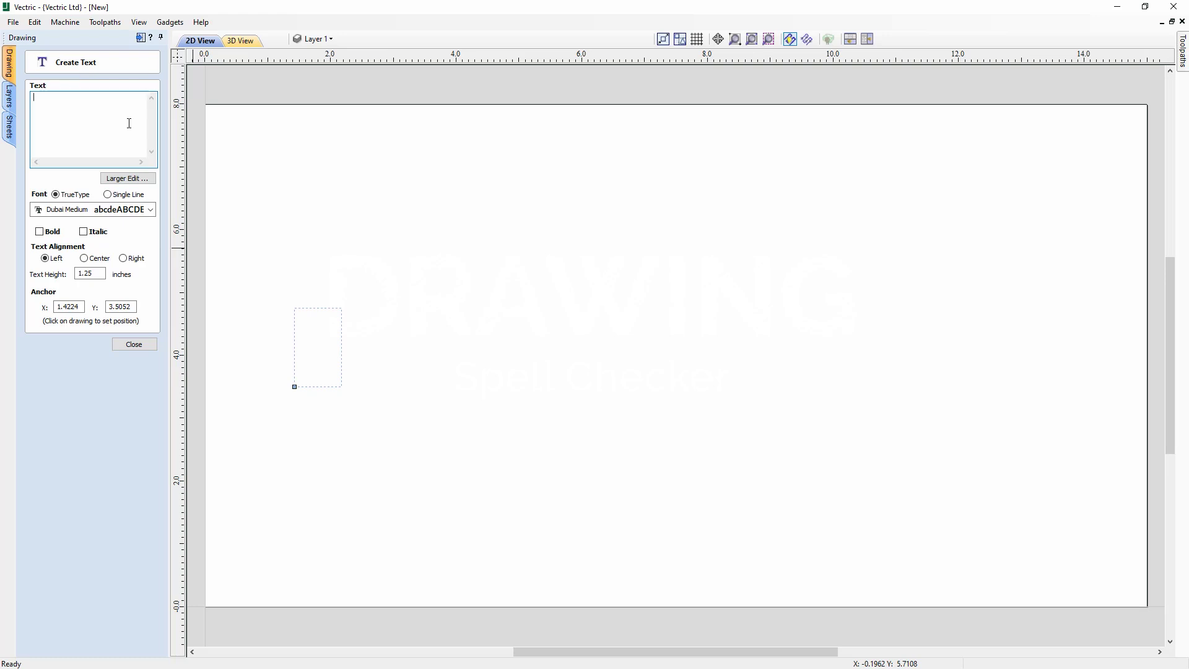
text(Spell)
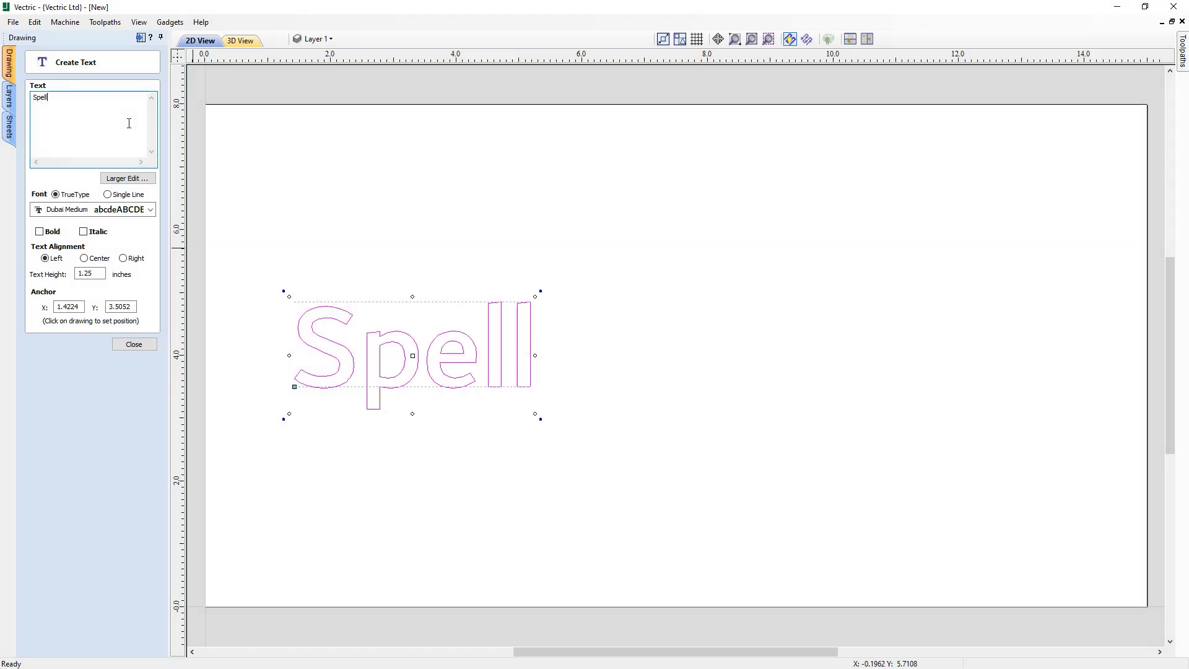
text(in Vec)
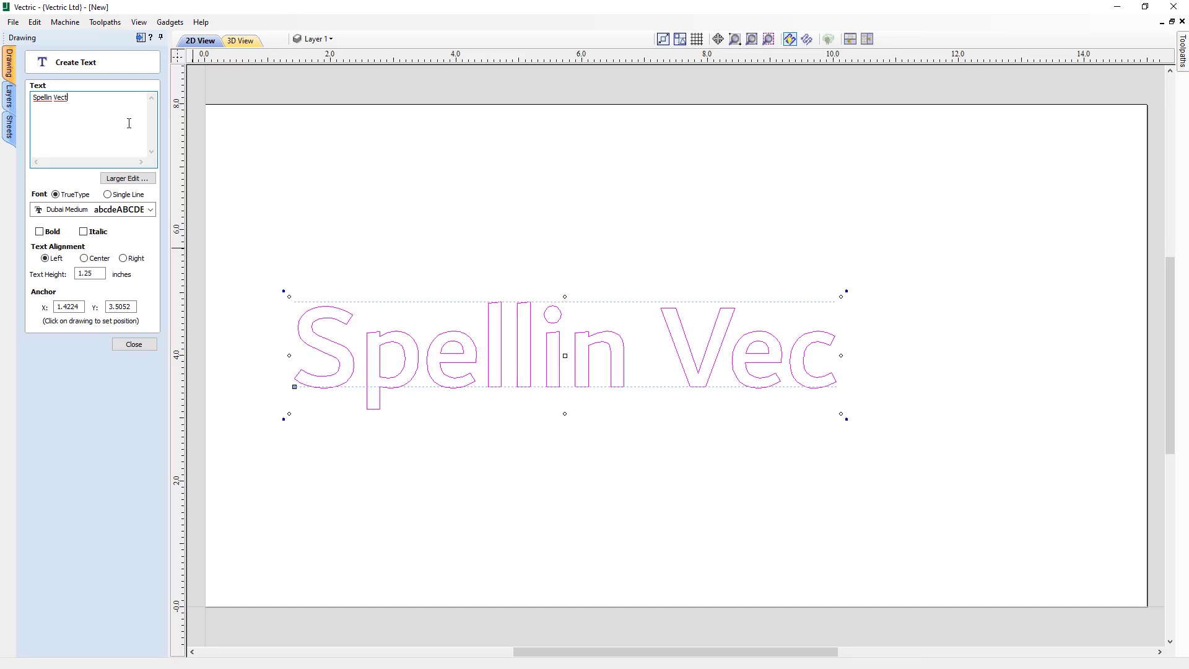
text(tric)
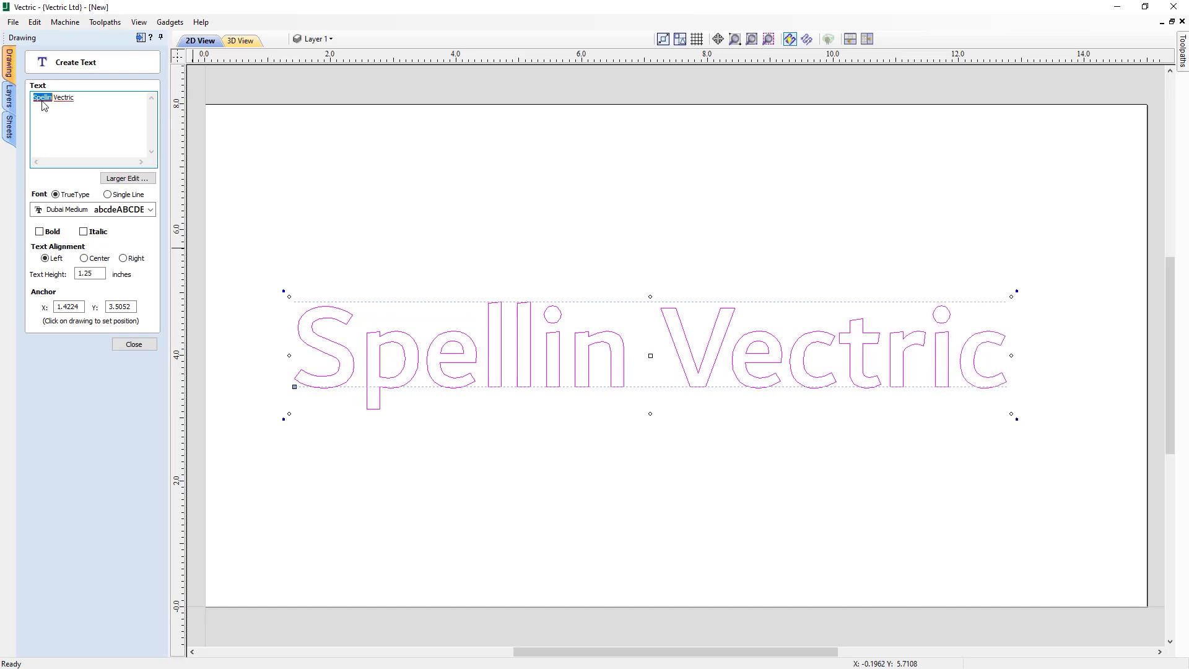
right_click(42, 106)
mouse_move(79, 202)
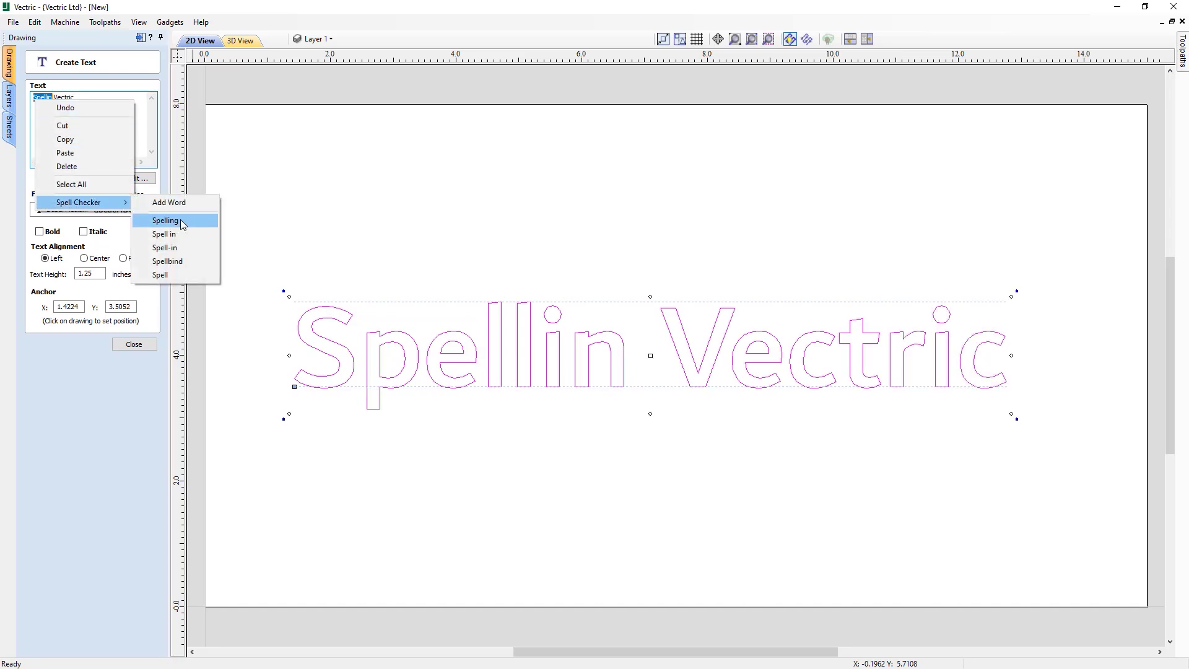
click(182, 225)
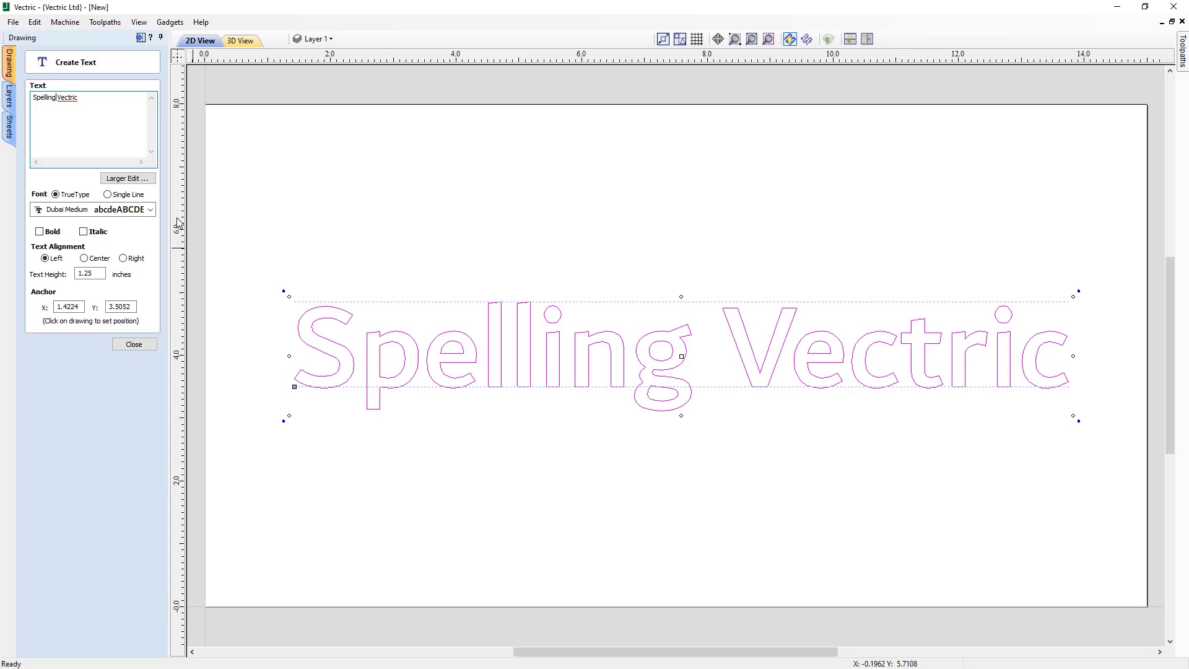
- Add Vectric to the spelling dictionary, remove it again, and finish creating the text
right_click(67, 99)
mouse_move(108, 203)
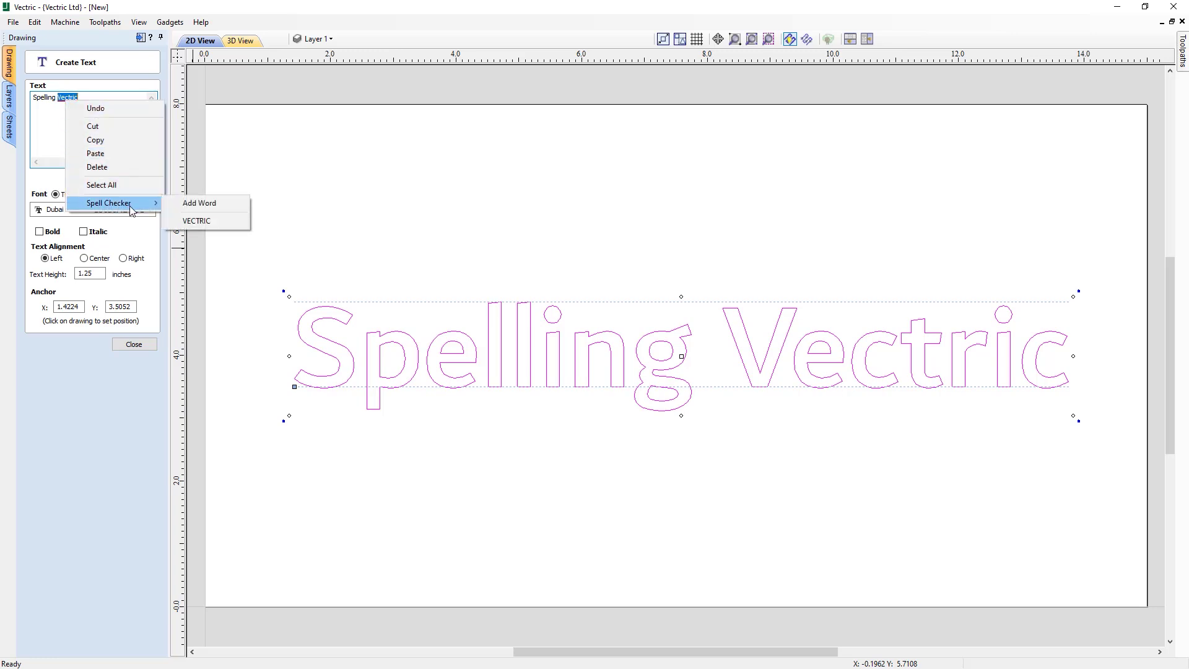
click(219, 206)
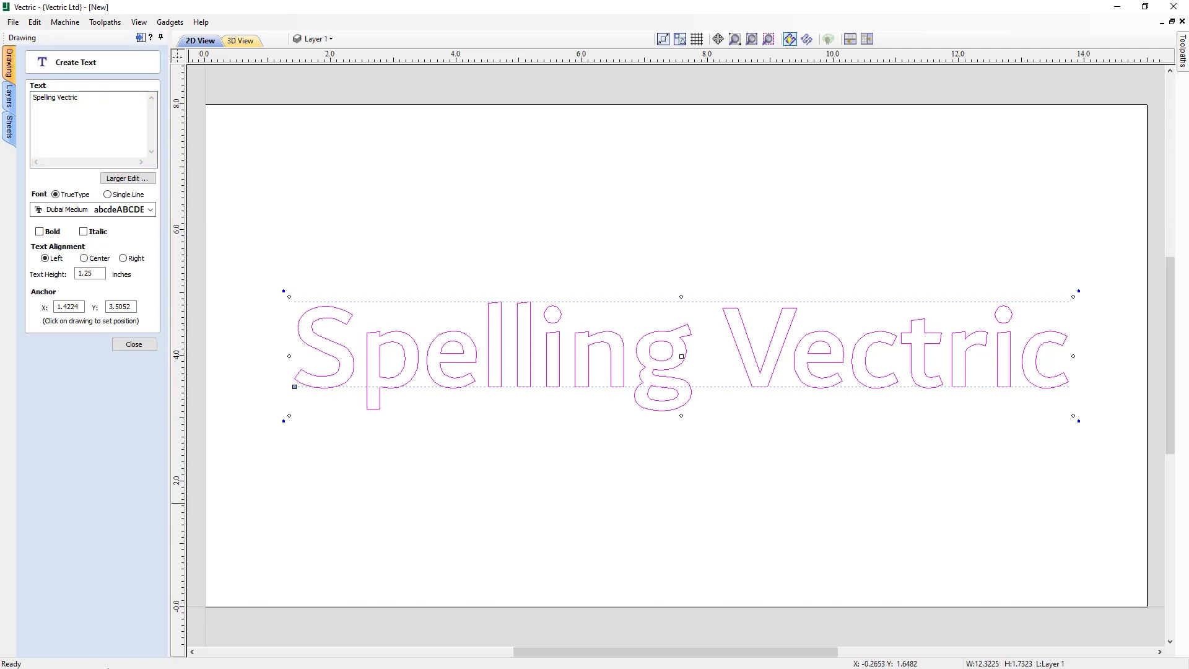
right_click(70, 100)
mouse_move(113, 203)
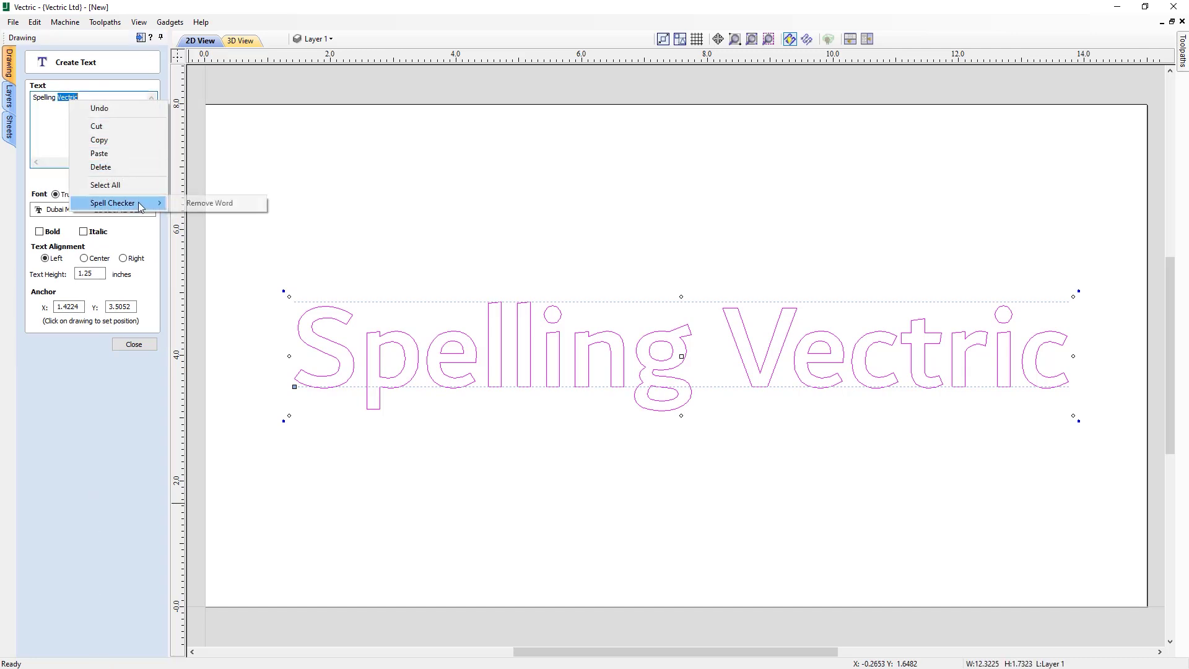
click(242, 206)
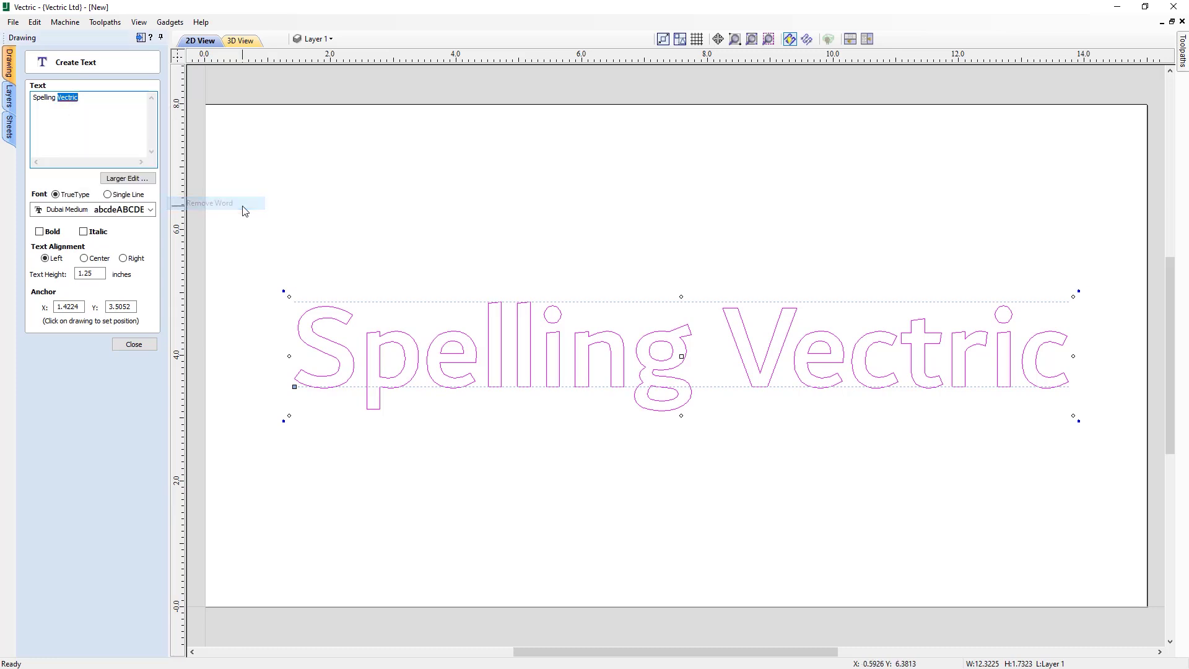
click(138, 345)
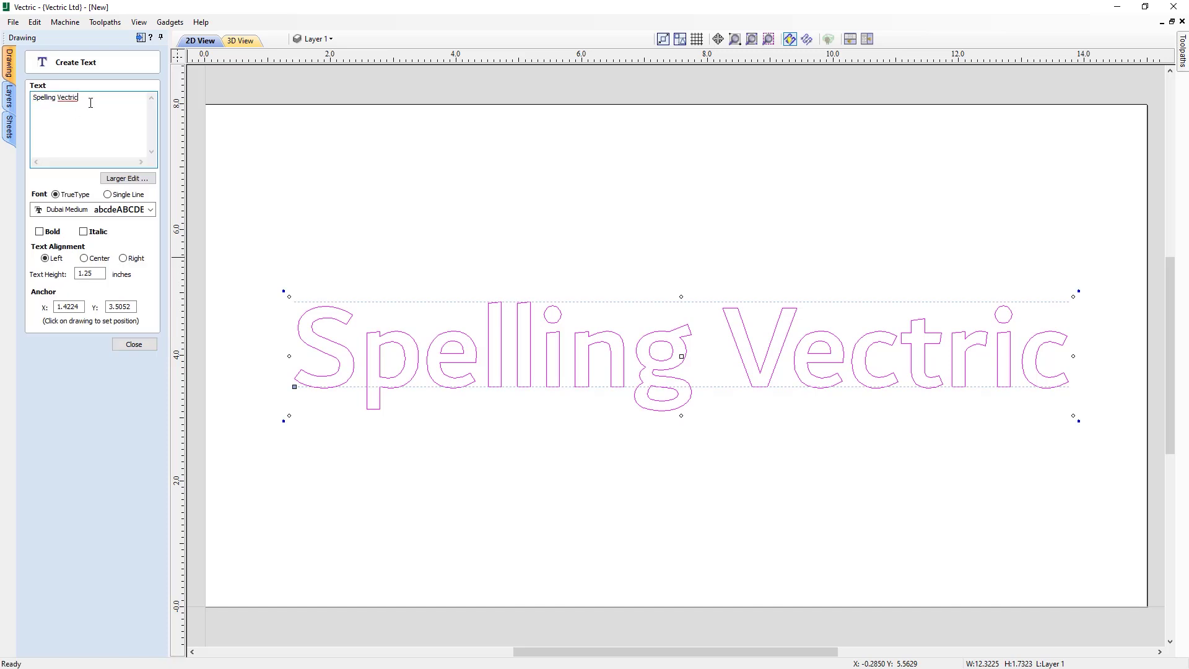
- View the job notes via Edit > Notes, then select the tool group notes in the Tool Database
click(135, 344)
click(35, 21)
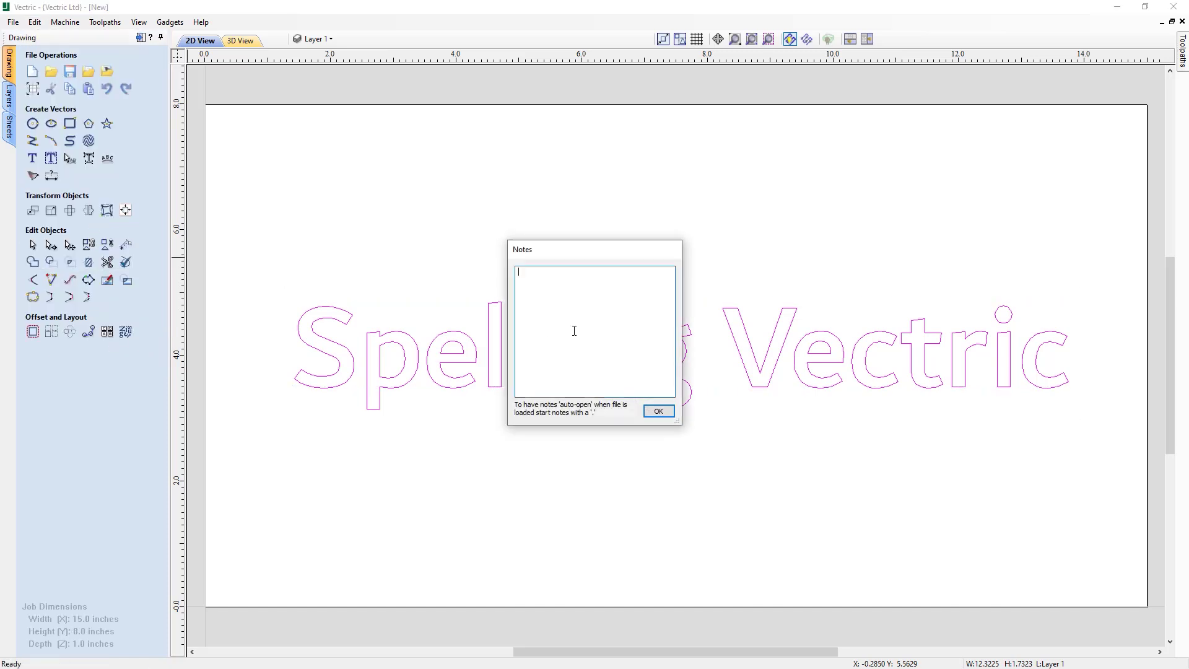
click(658, 411)
key(F9)
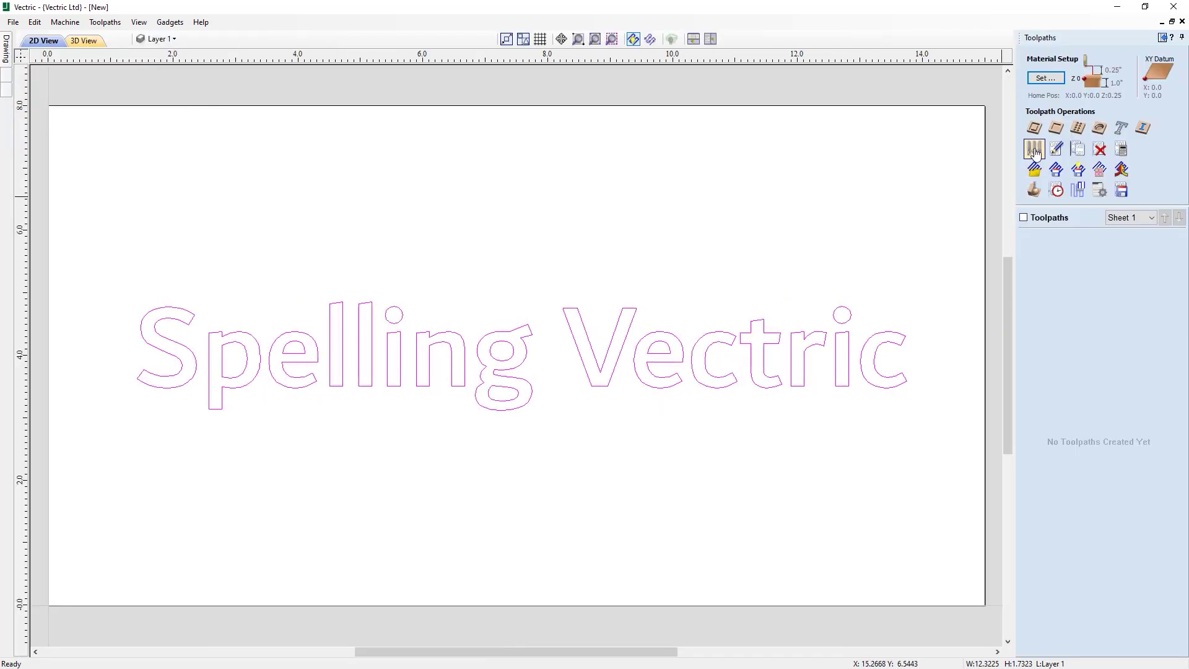
click(1034, 148)
drag(696, 204, 540, 204)
text(Spell)
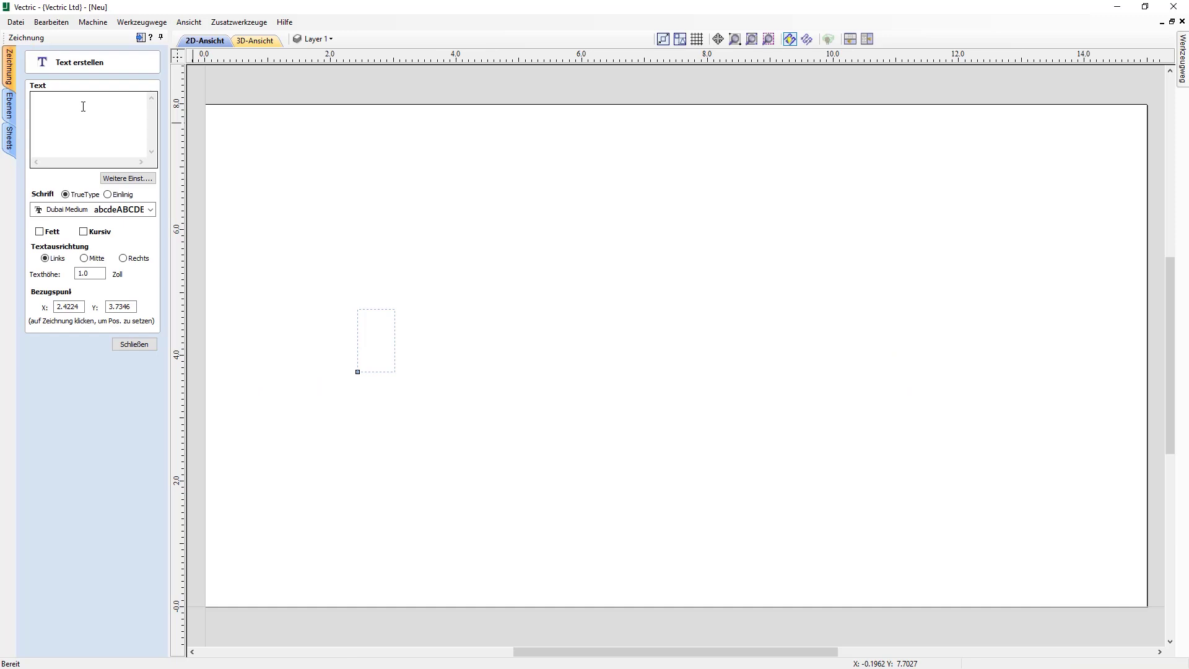
- Enter 'Auf Wierdrsen' and correct the second word to Wiedersehen with the spell checker
click(82, 106)
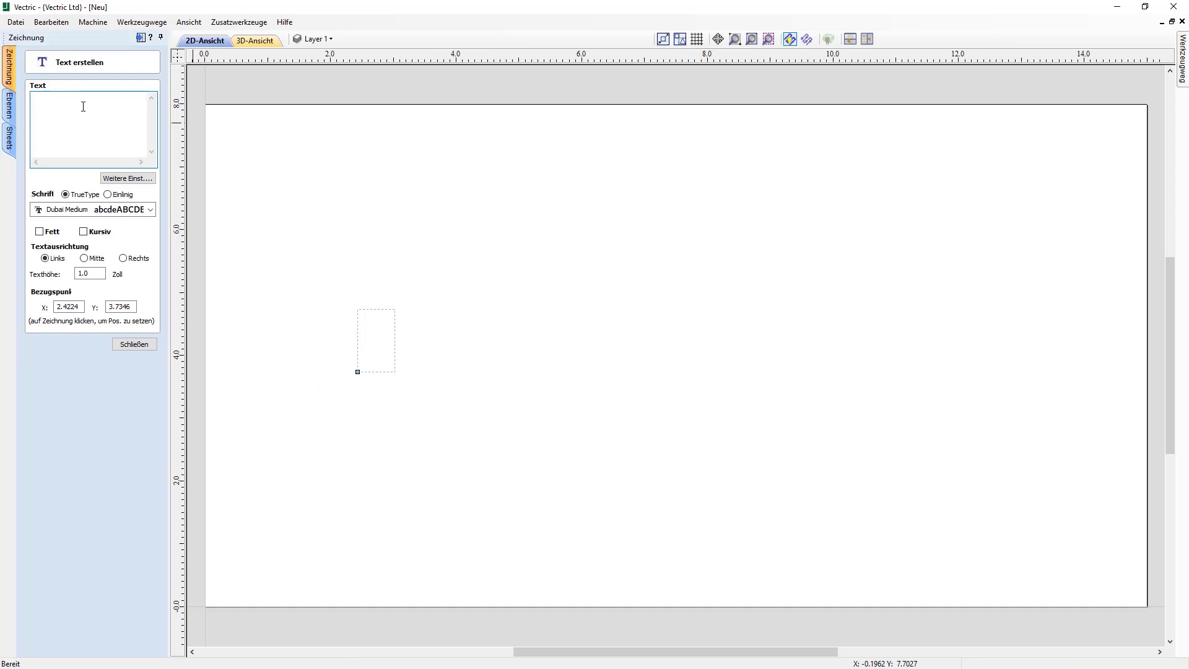
text(Auf W)
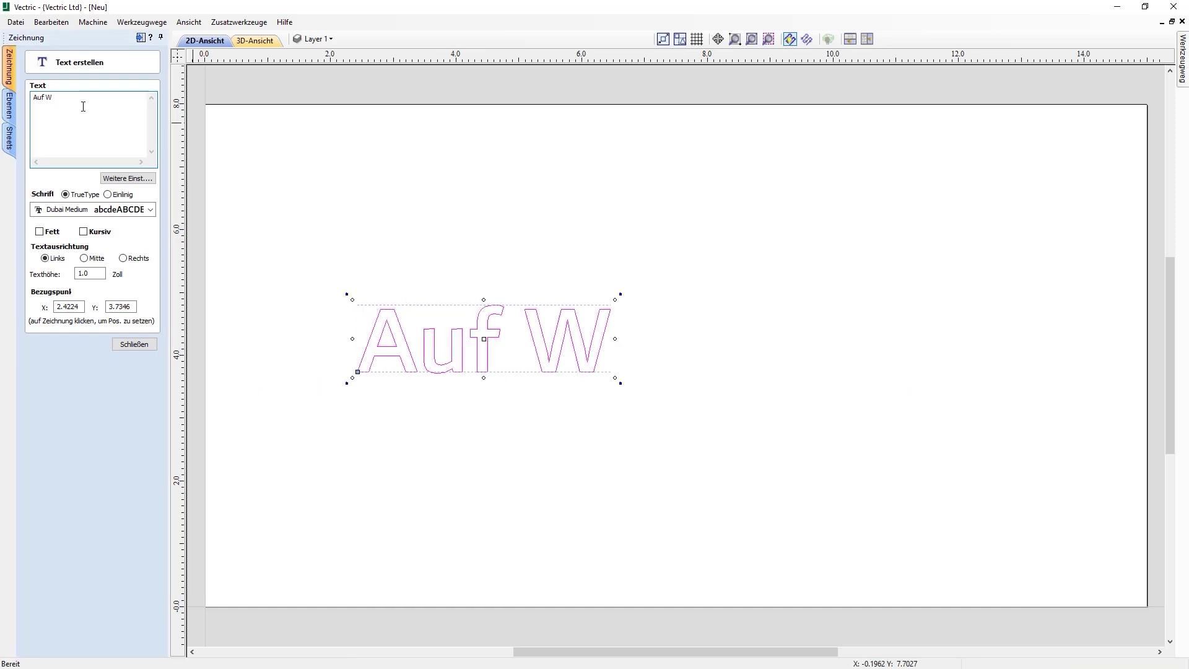
text(ier)
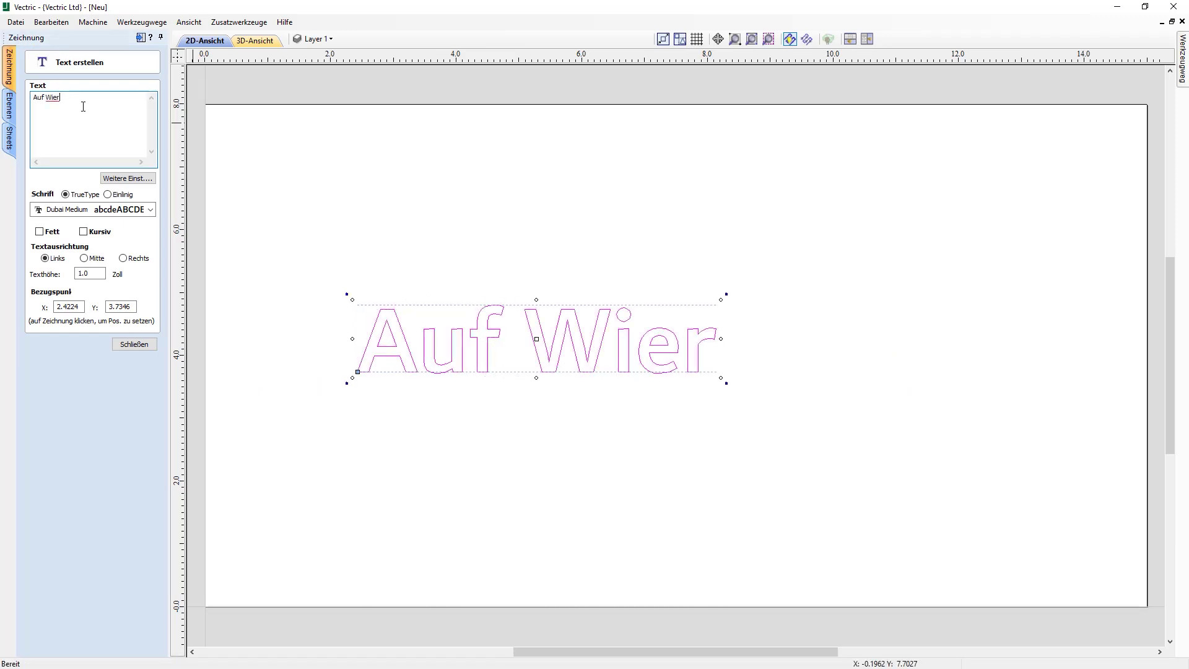
text(der)
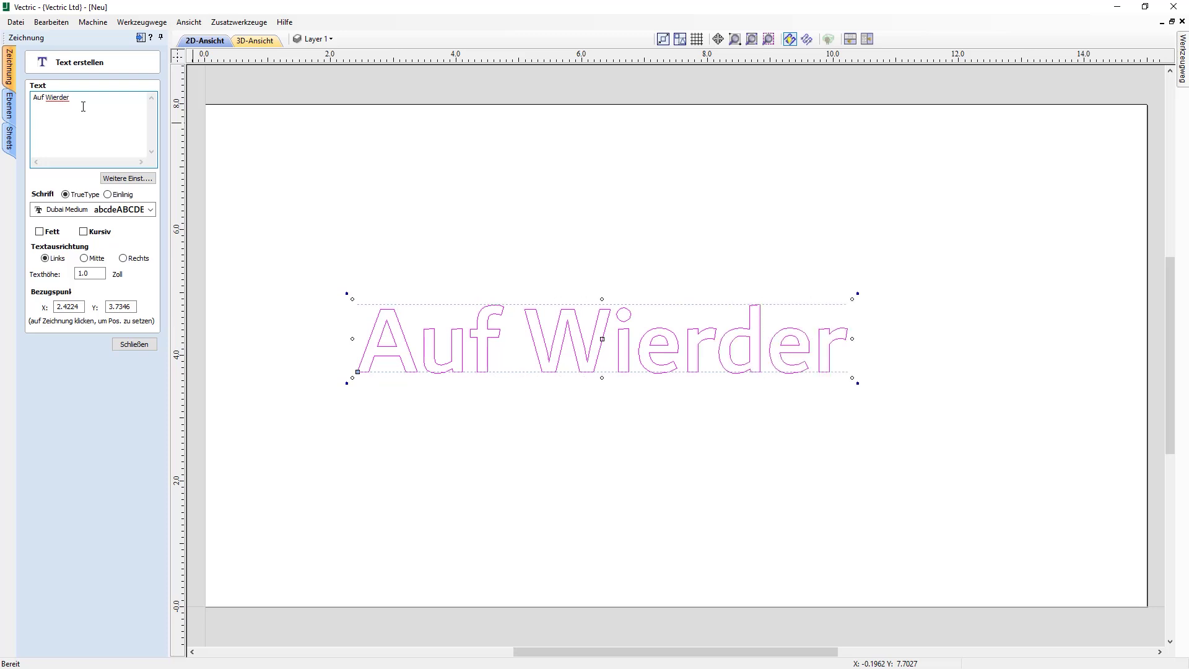
text(sen)
right_click(76, 99)
mouse_move(118, 201)
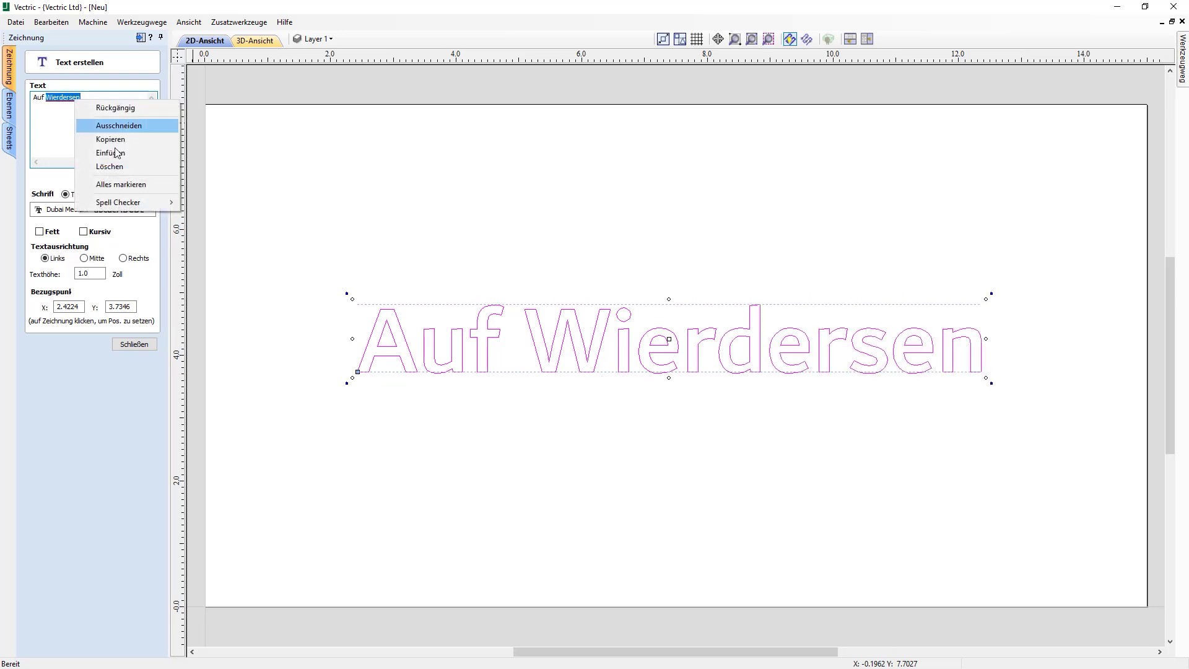
click(248, 220)
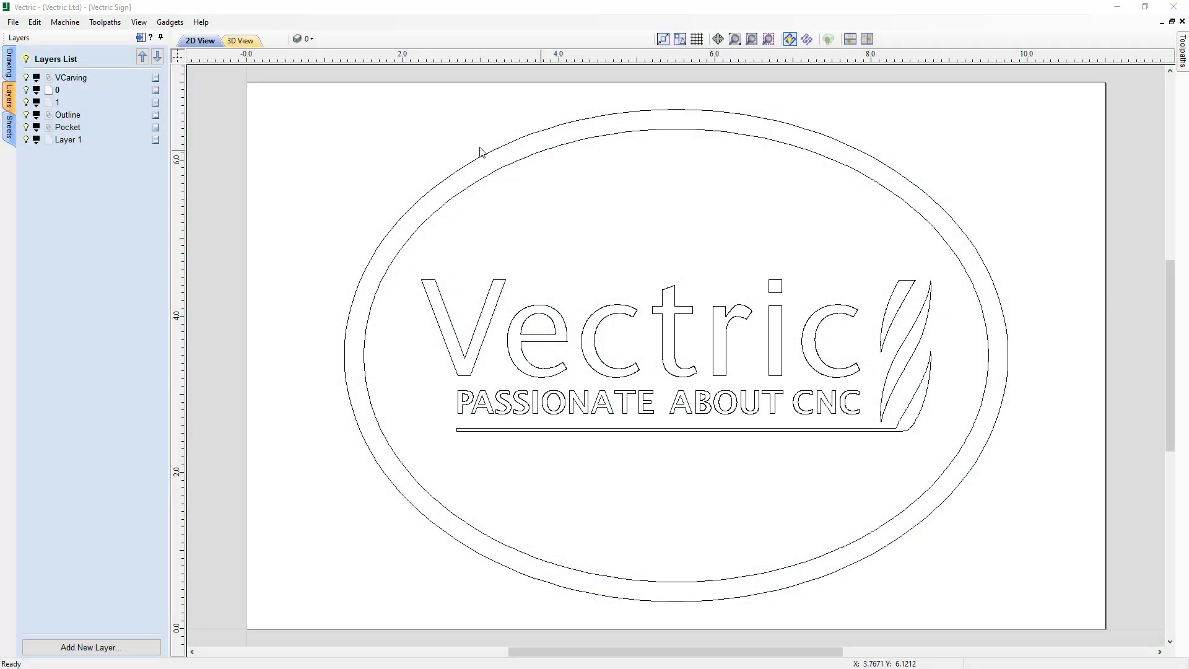
- Delete layer 0 via Delete This, then remove all empty layers via Delete Empty
right_click(156, 91)
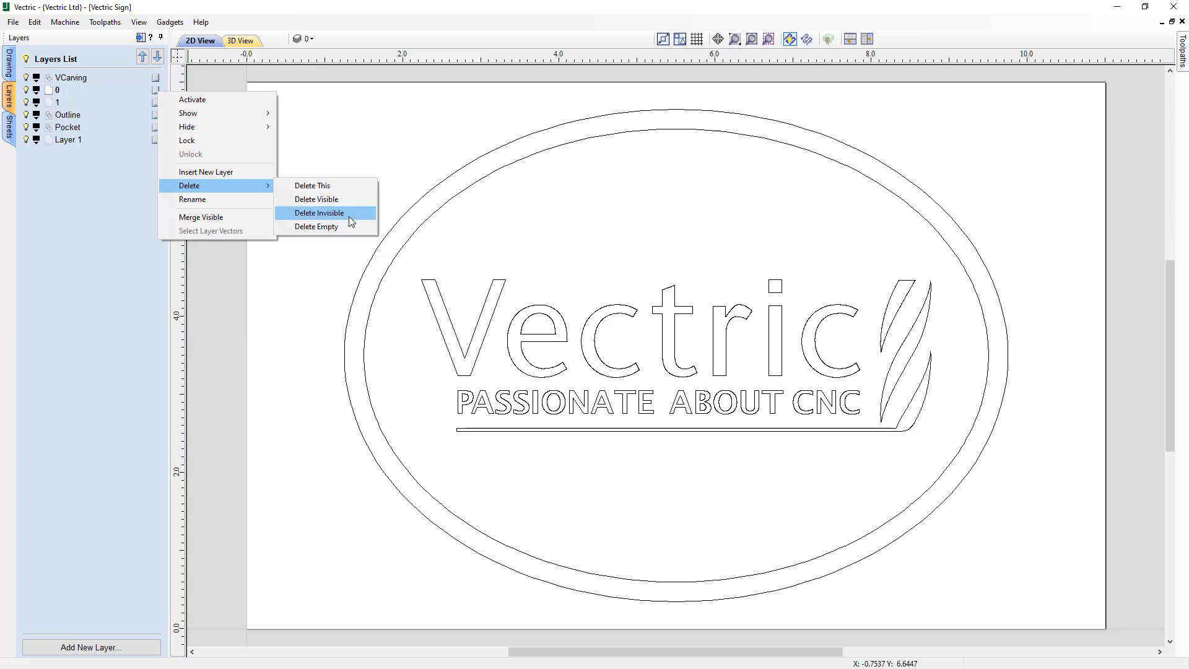
mouse_move(214, 185)
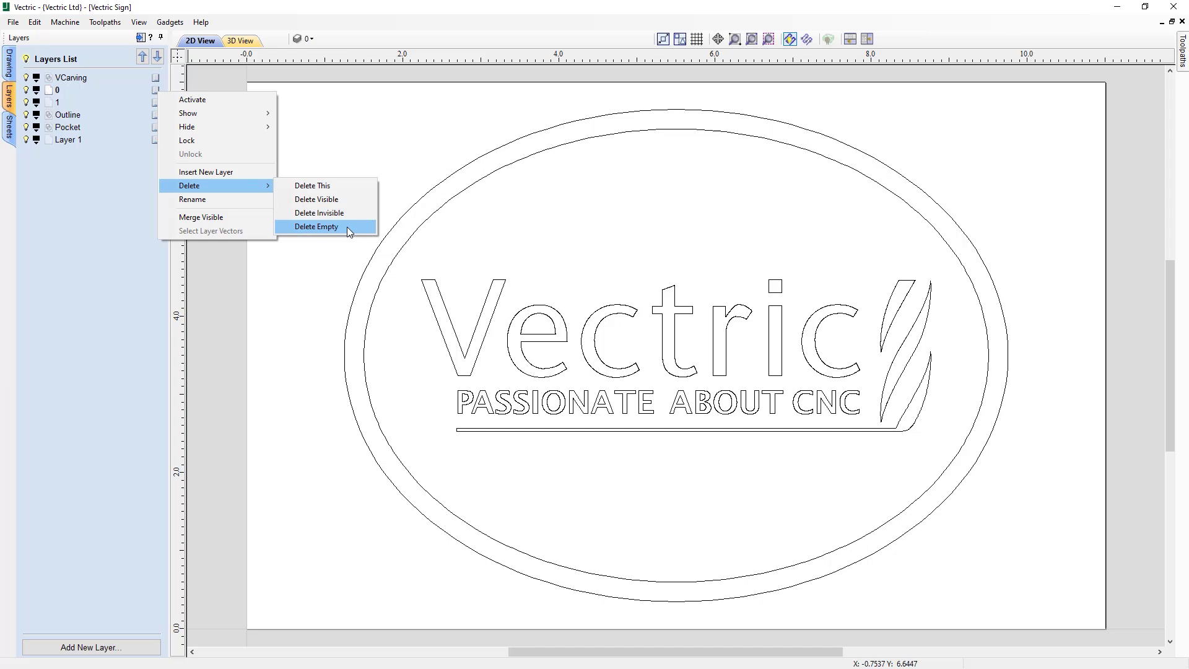
click(342, 189)
right_click(158, 90)
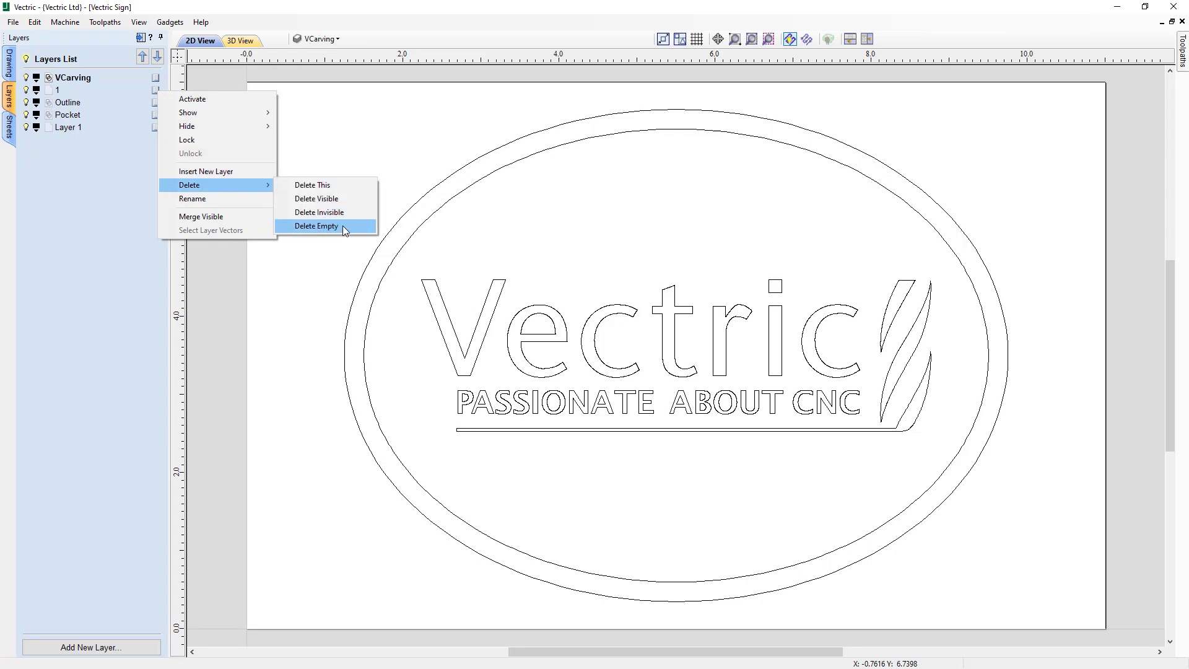
click(342, 226)
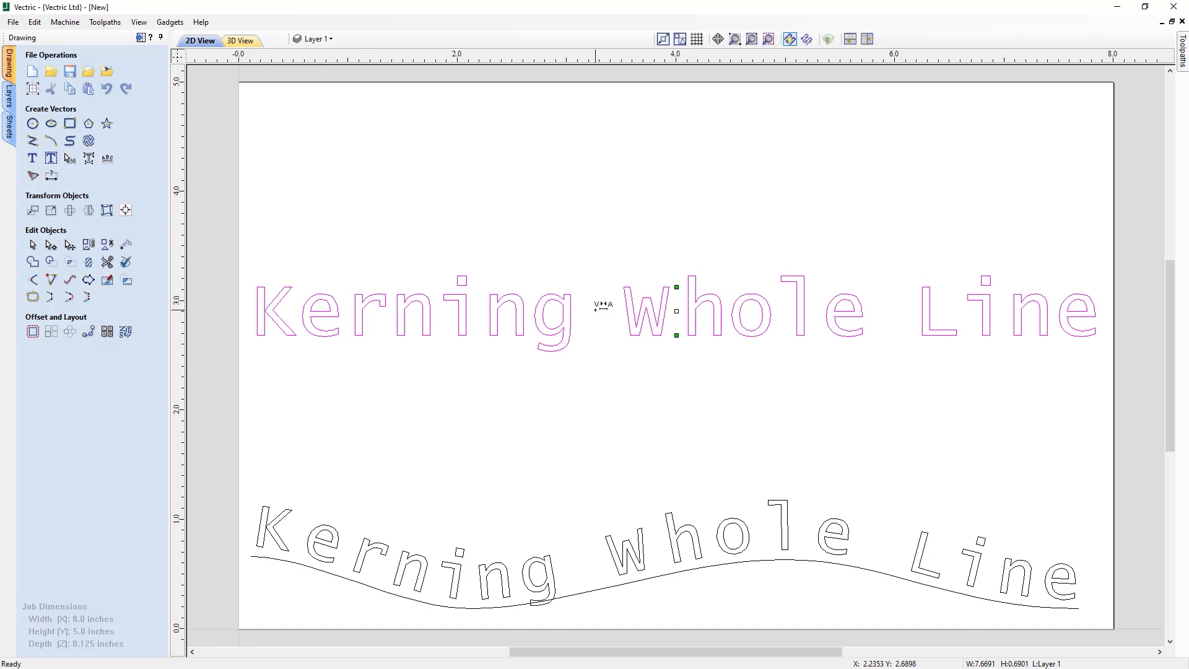
- Adjust the Kerning Whole Line letter spacing tighter and wider with interactive kerning
key(ctrl+Left)
key(ctrl+Left)
key(ctrl+Left)
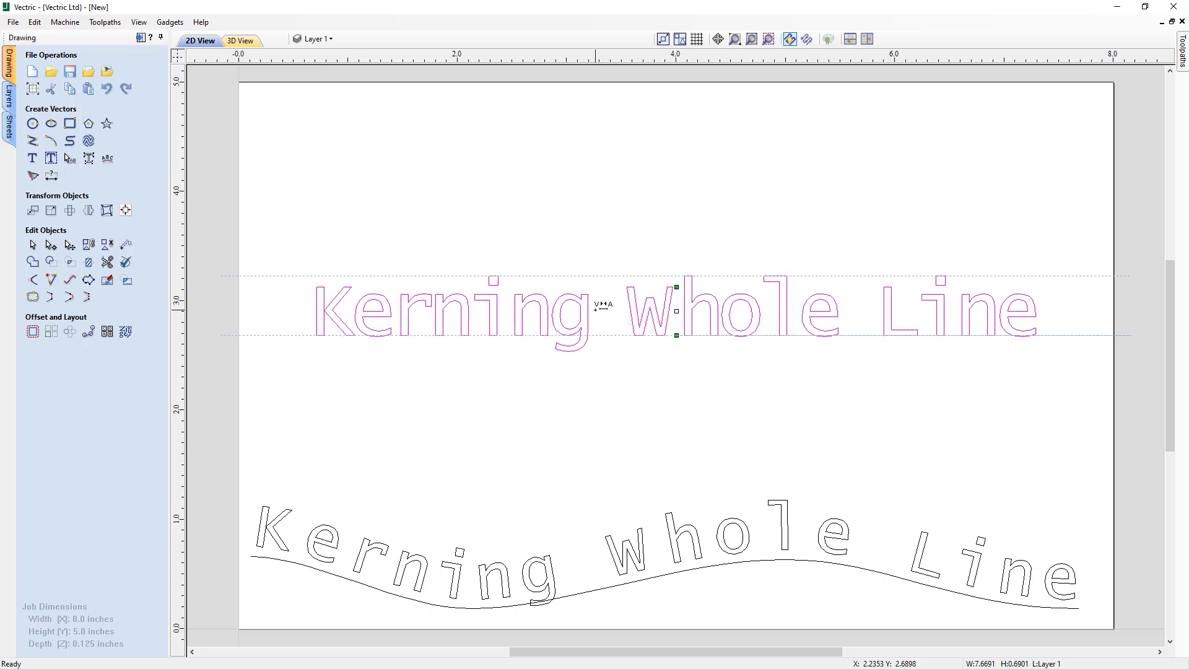
key(ctrl+Left)
key(ctrl+Right)
key(ctrl+Right)
key(ctrl+Right)
key(ctrl+Right)
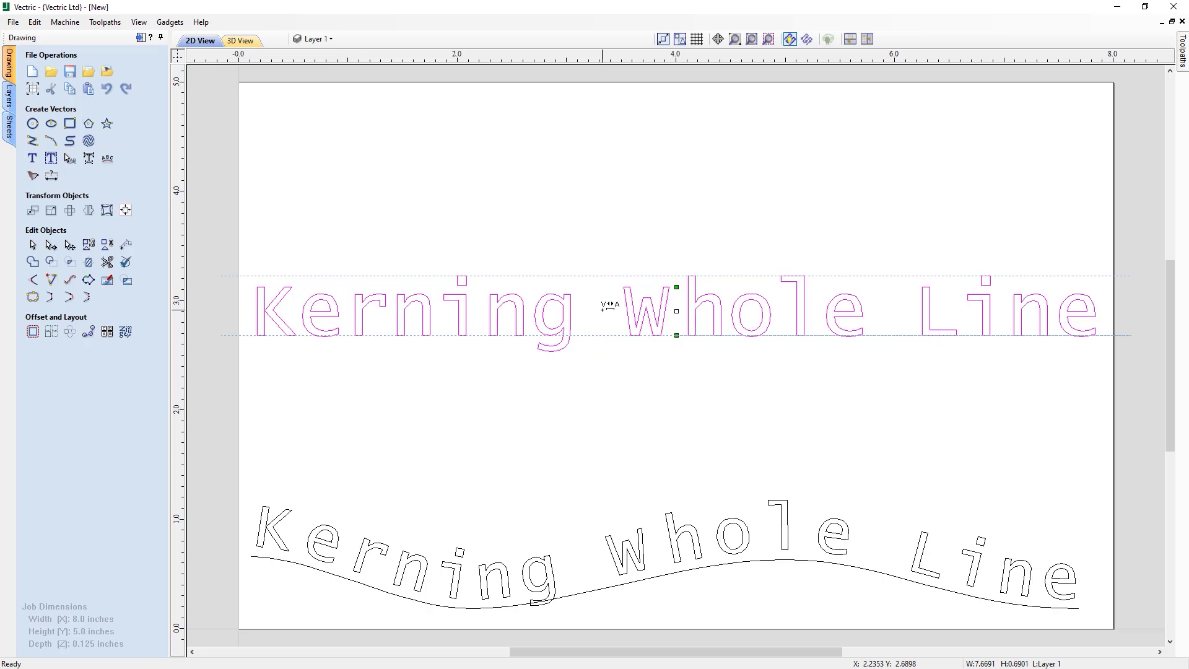
key(ctrl+Left)
key(ctrl+Left)
key(ctrl+Left)
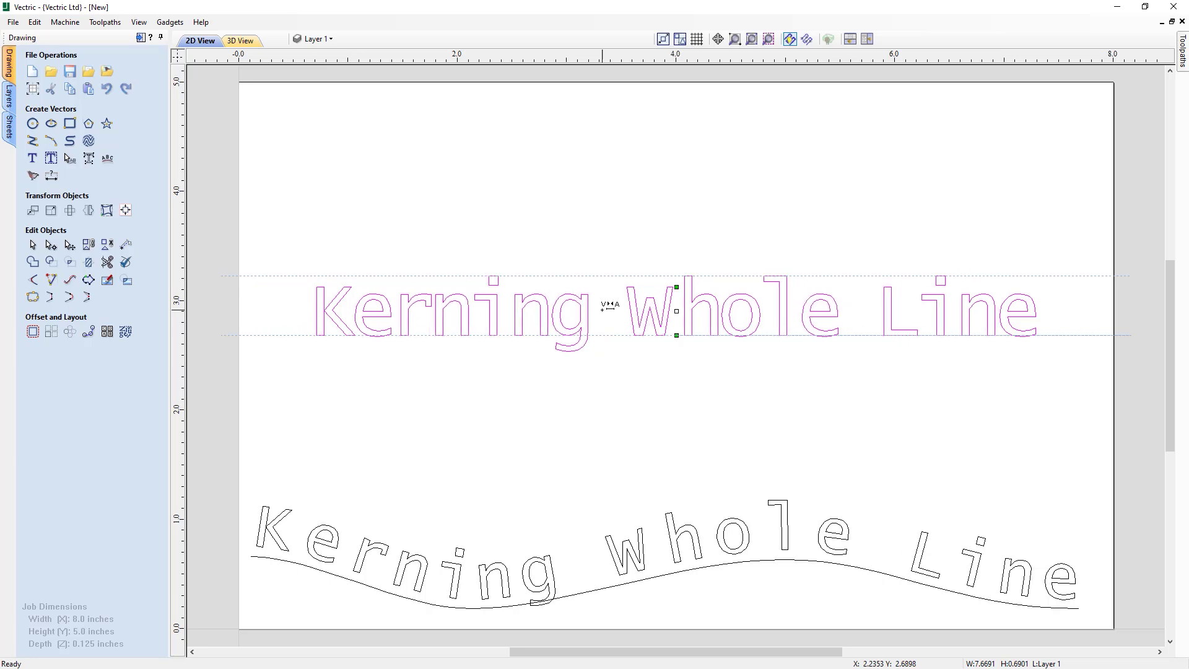
key(ctrl+Left)
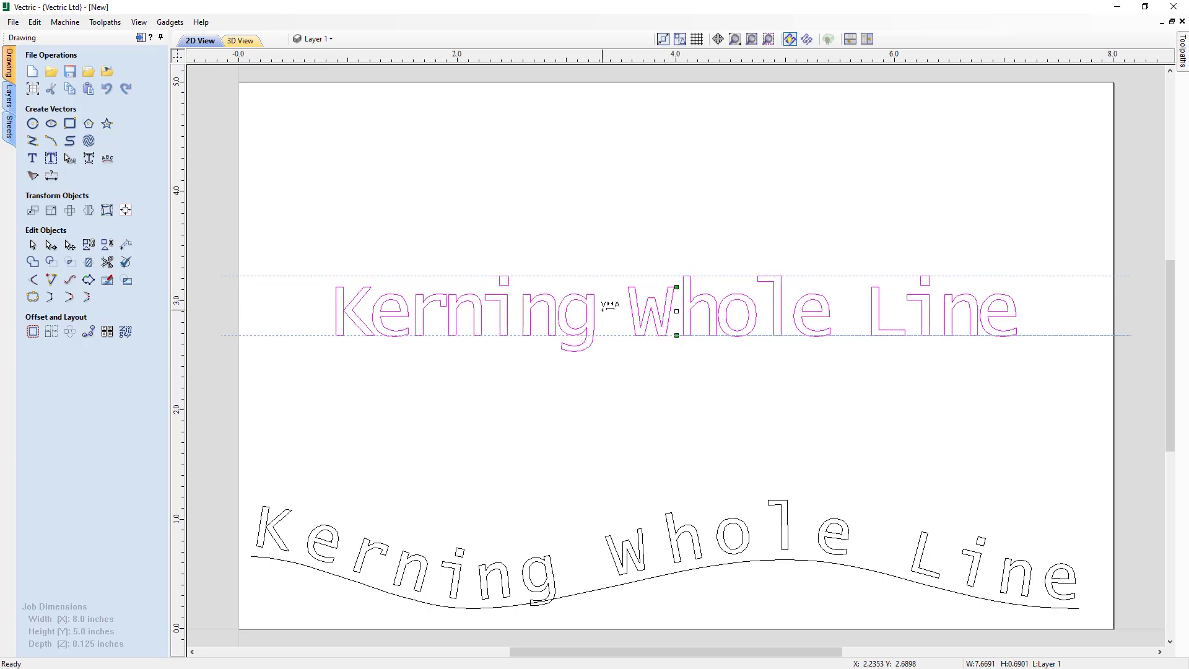
key(ctrl+Left)
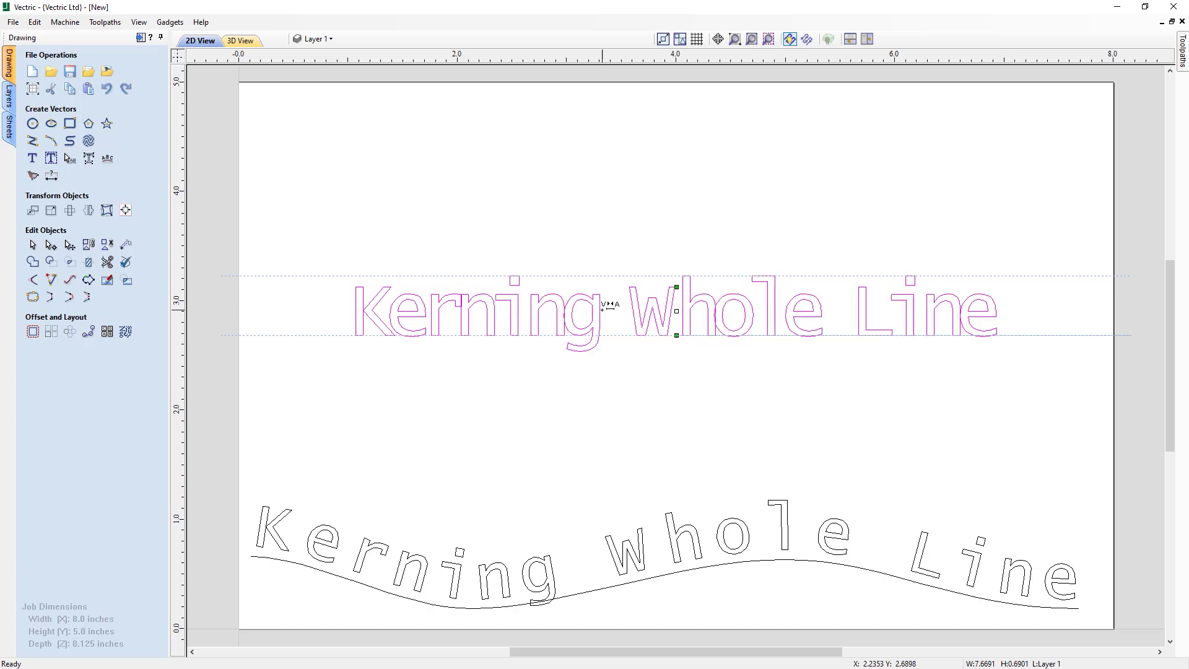
key(ctrl+Right)
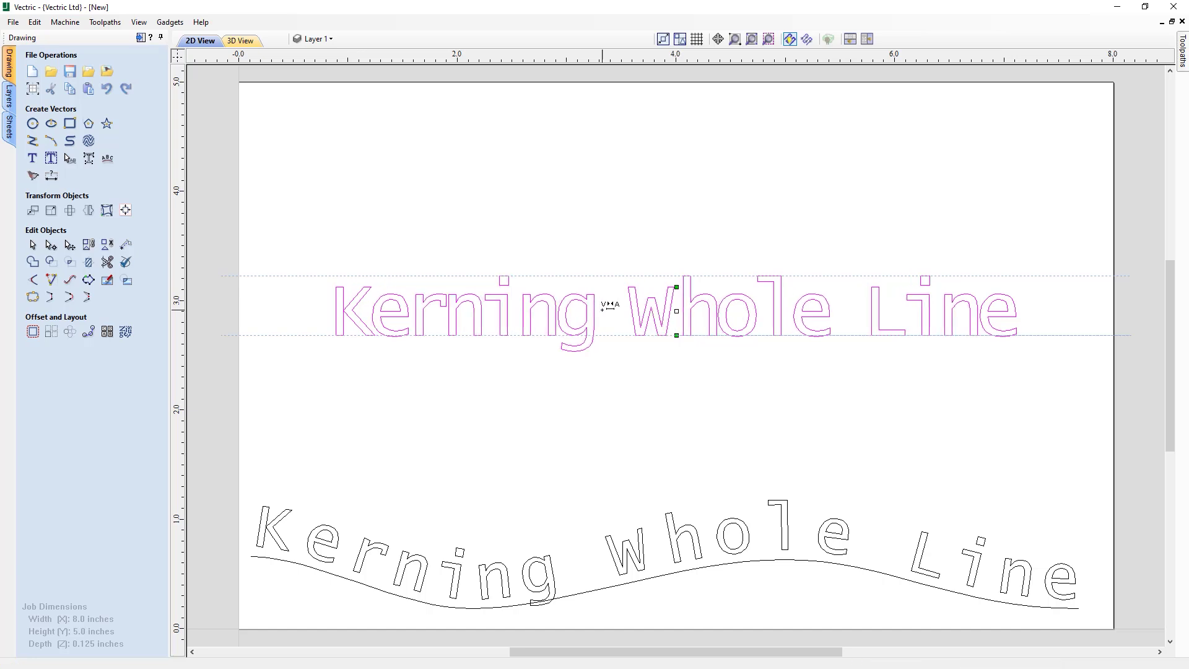
key(ctrl+Right)
key(ctrl+Right)
key(ctrl+Right)
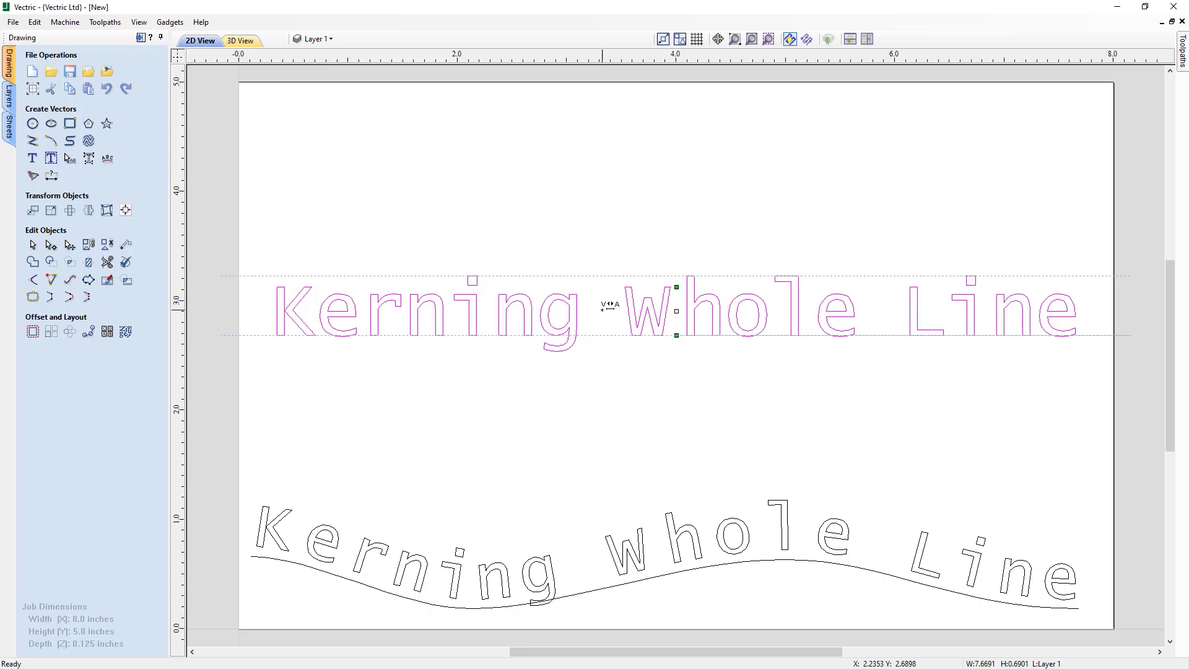
key(ctrl+Right)
key(ctrl+Right)
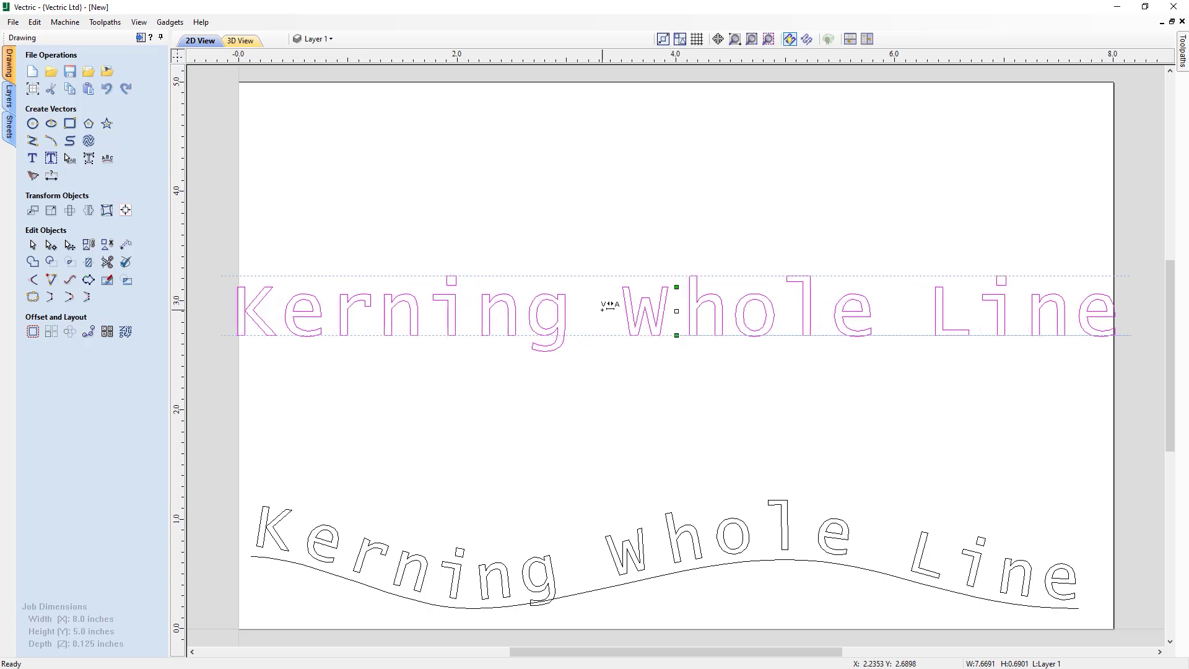
- Bend the straight text into an upward arch and tighten its spacing
drag(677, 287, 676, 132)
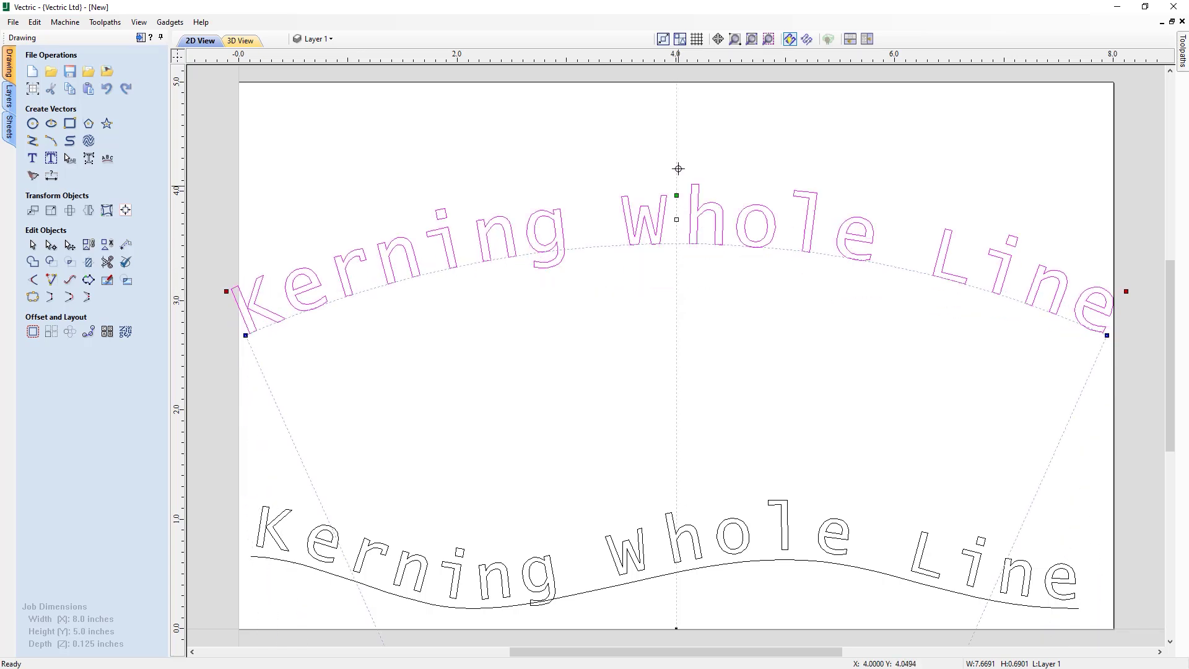
key(ctrl+Left)
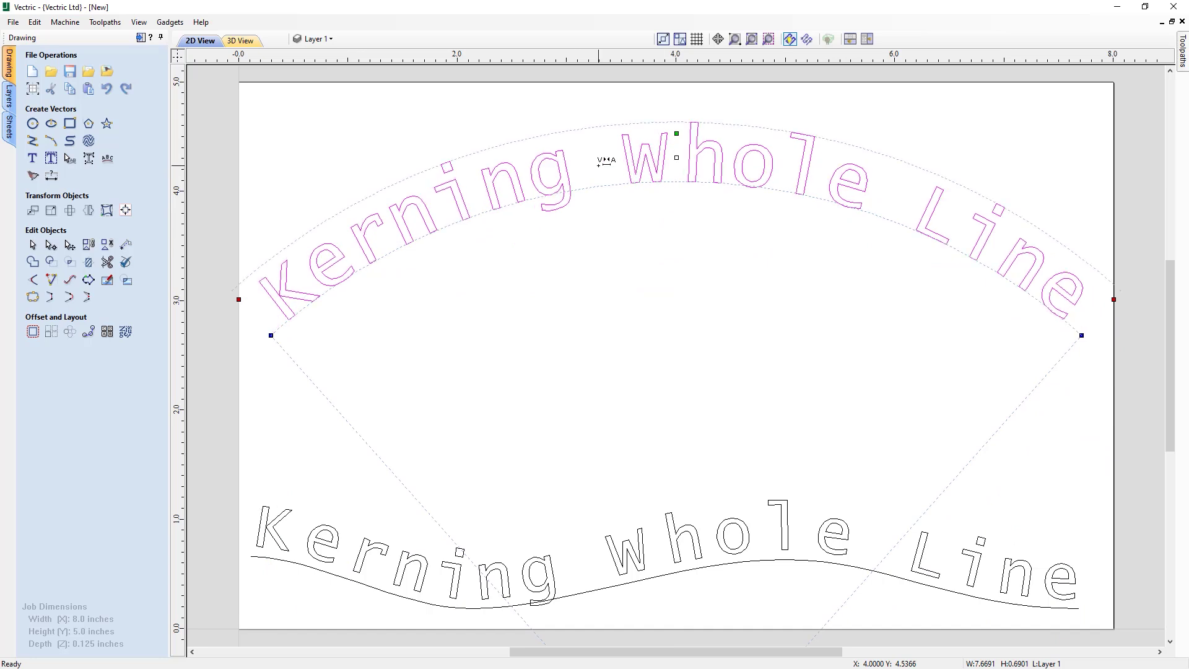
key(ctrl+Left)
key(ctrl+Left)
key(ctrl+Left)
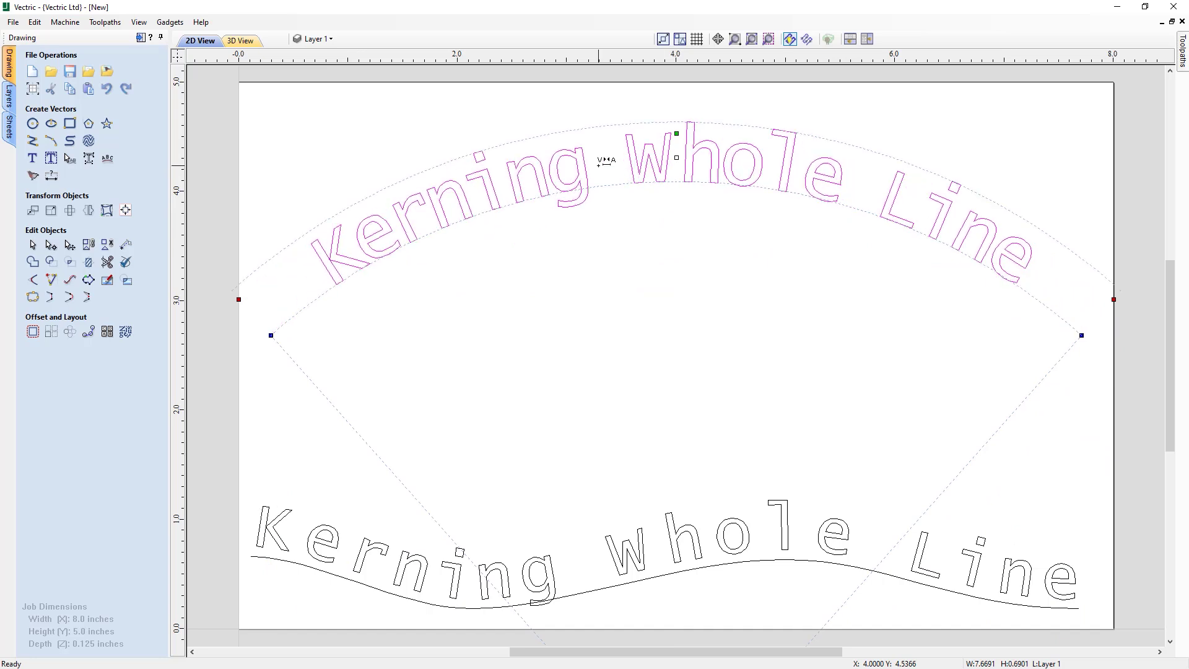
- Select the wavy text on the curve, tighten its letter spacing, then spread it back slightly
click(673, 544)
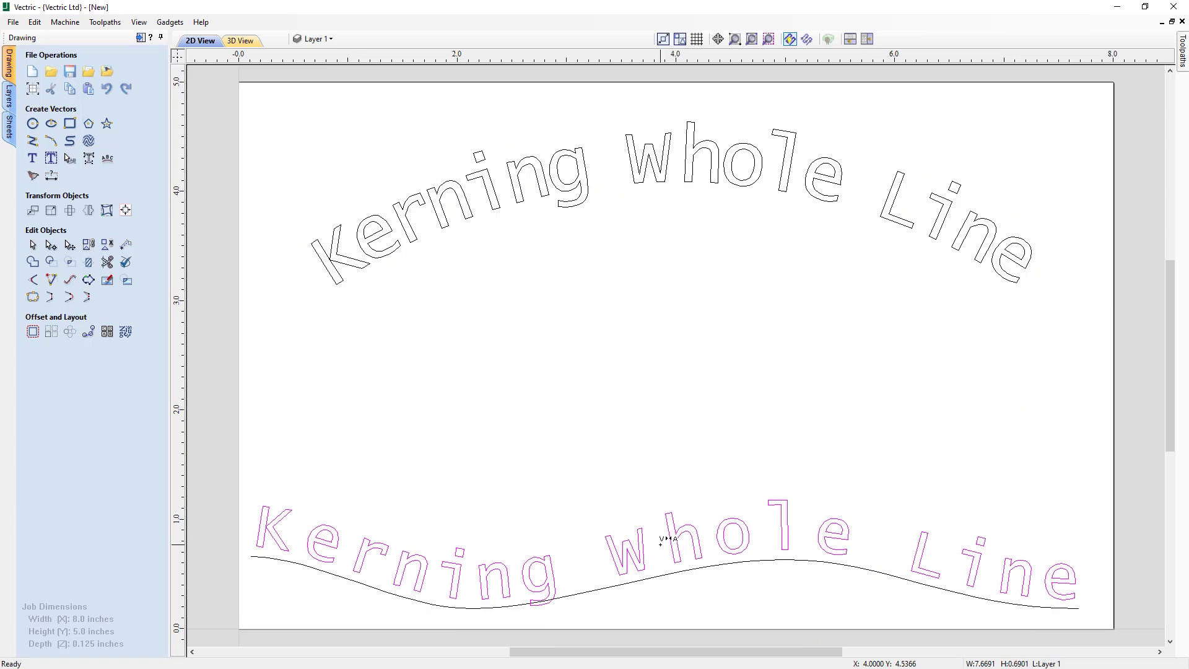
key(ctrl+Left)
key(ctrl+Left)
key(ctrl+Left)
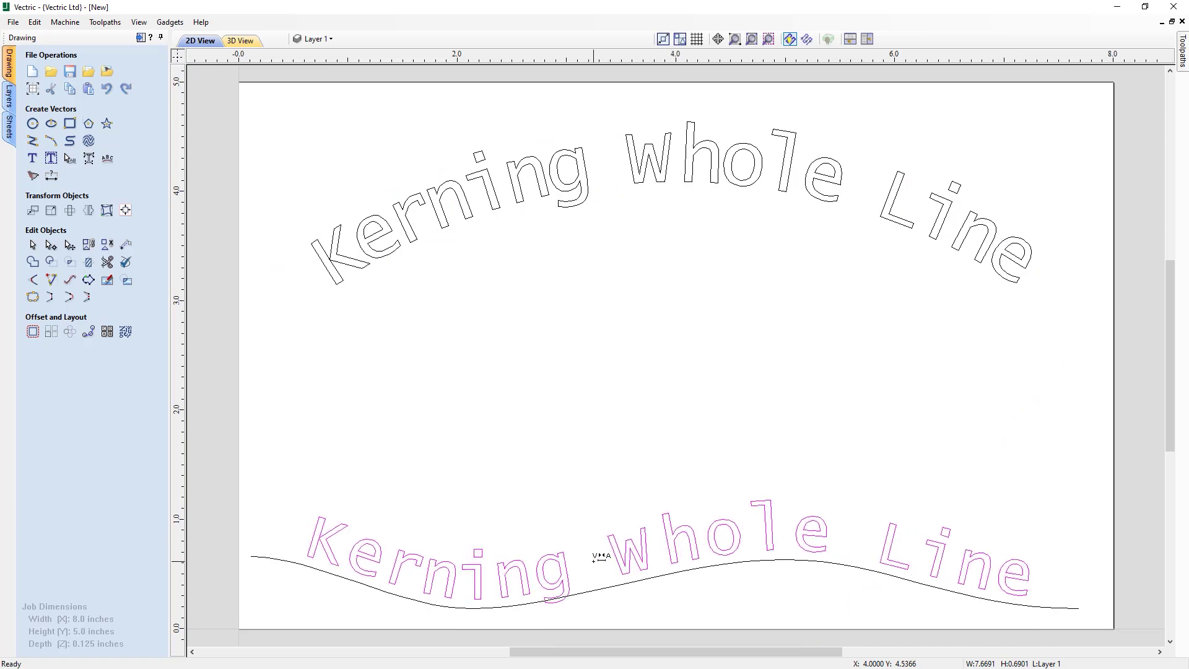
key(ctrl+Left)
key(ctrl+Left)
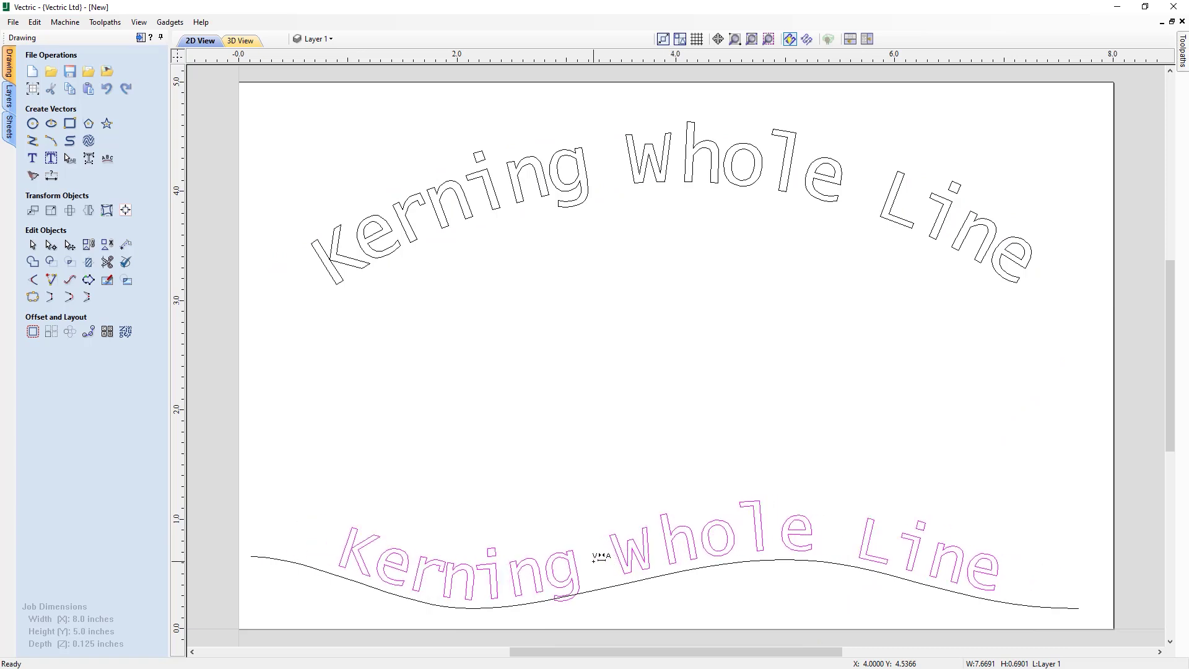
key(ctrl+Left)
key(ctrl+Right)
key(ctrl+Right)
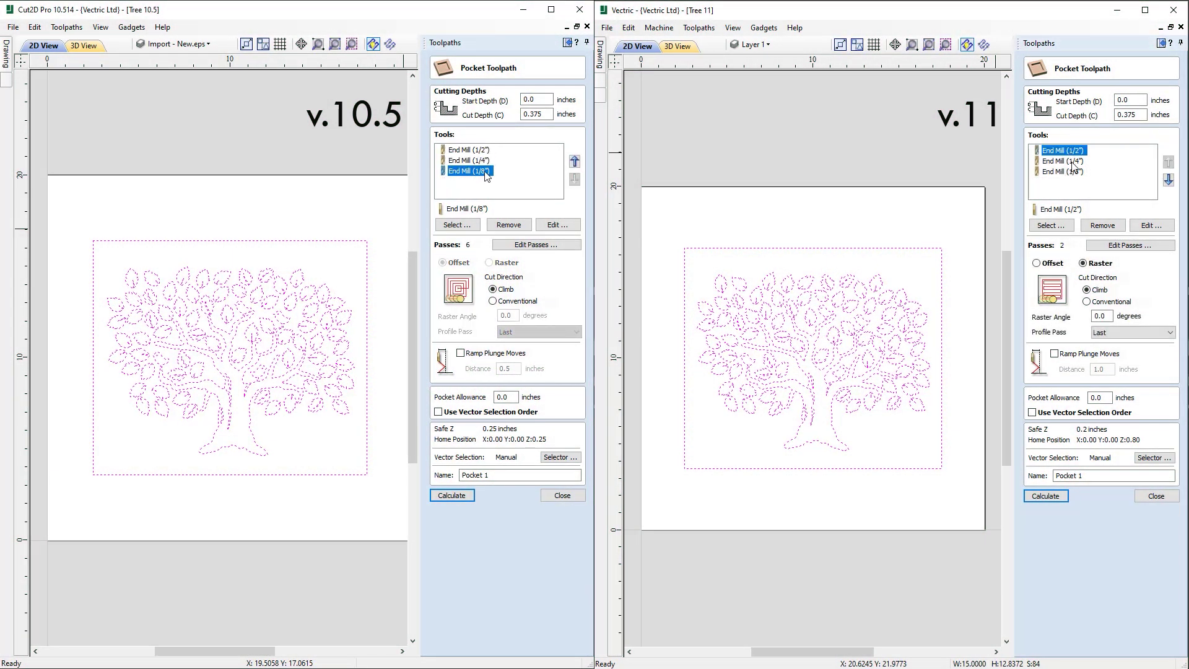
- Recalculate the tree pocket toolpaths with the 1/8" end mill in both 10.5 and 11
click(1072, 162)
click(462, 496)
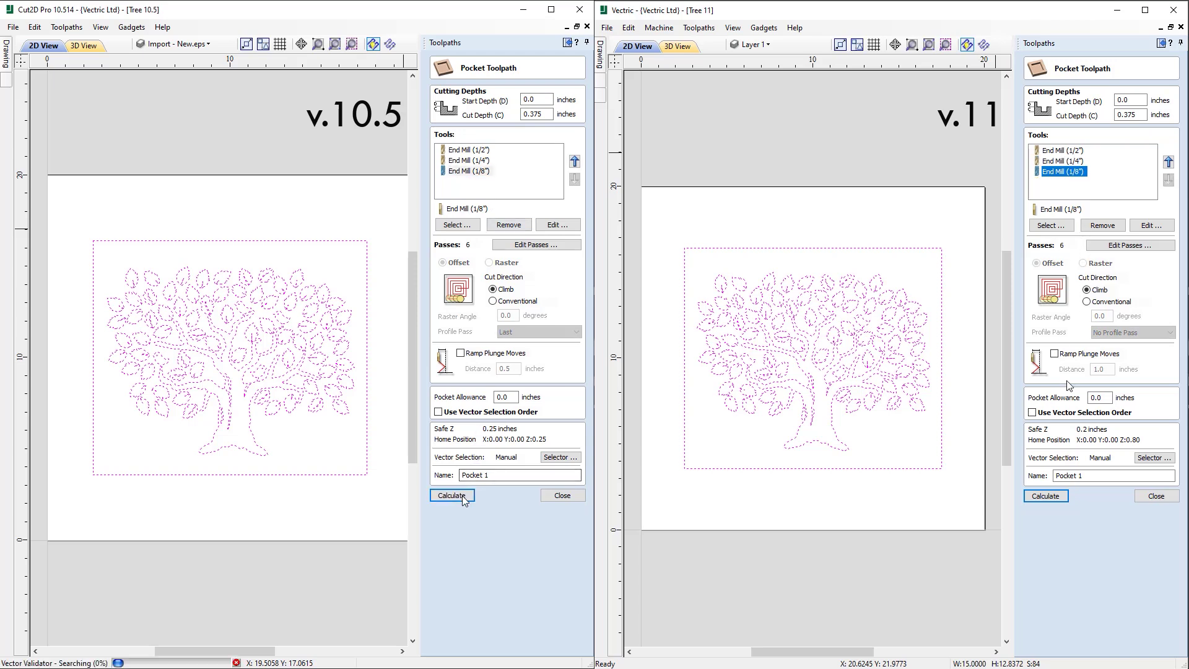
click(1055, 501)
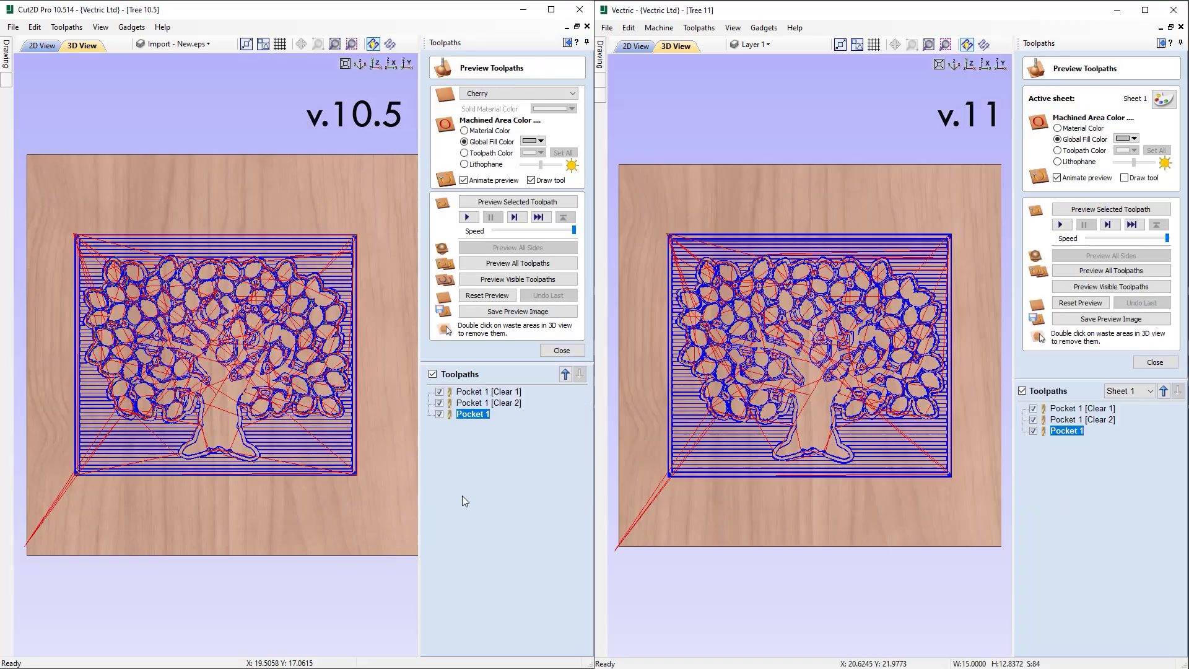
- Simulate Pocket 1 Clear 1, Clear 2 and the final Pocket 1 toolpaths on the board in both versions
click(486, 392)
click(1104, 408)
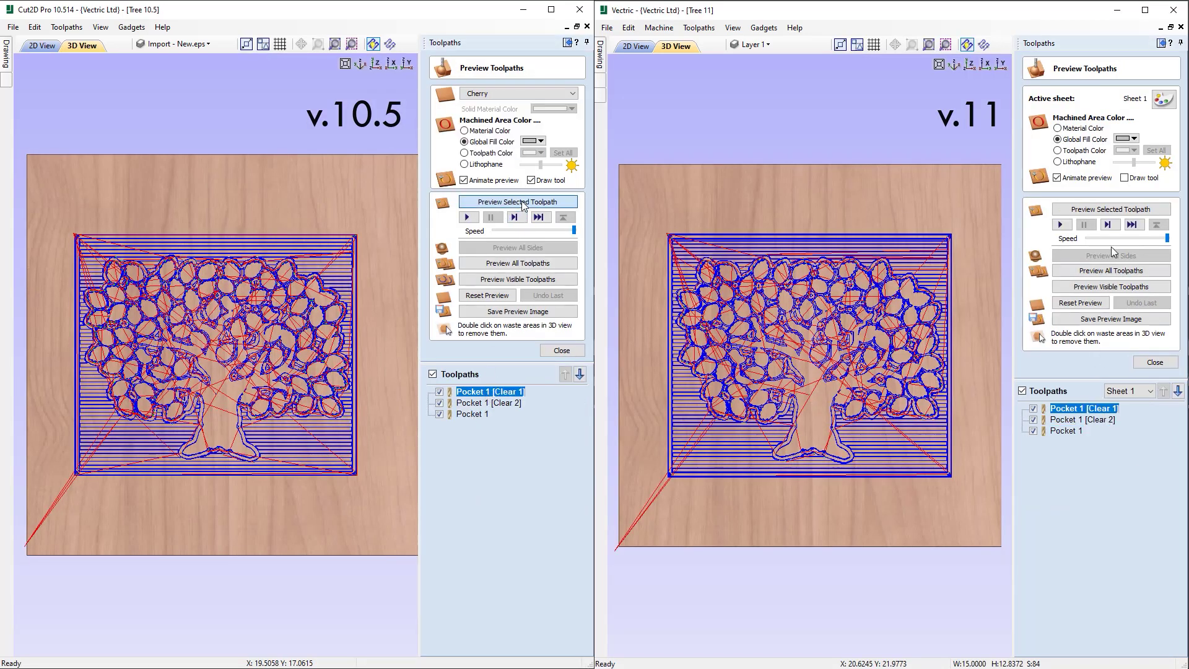
click(521, 203)
click(1116, 213)
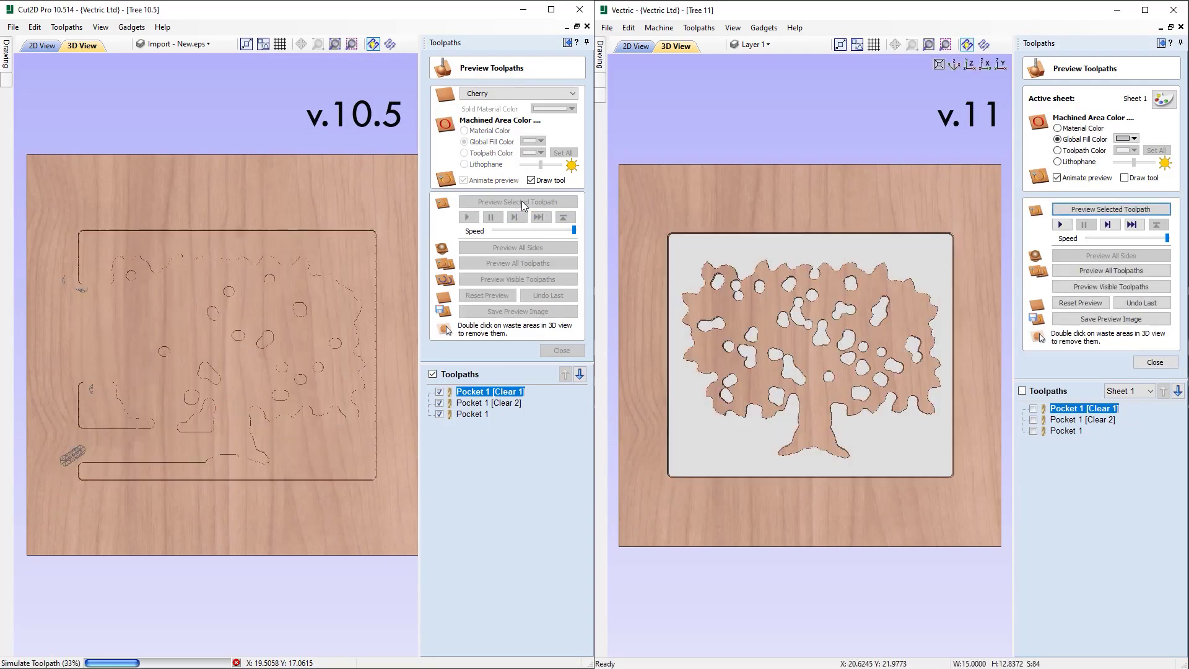
click(1082, 420)
click(1110, 209)
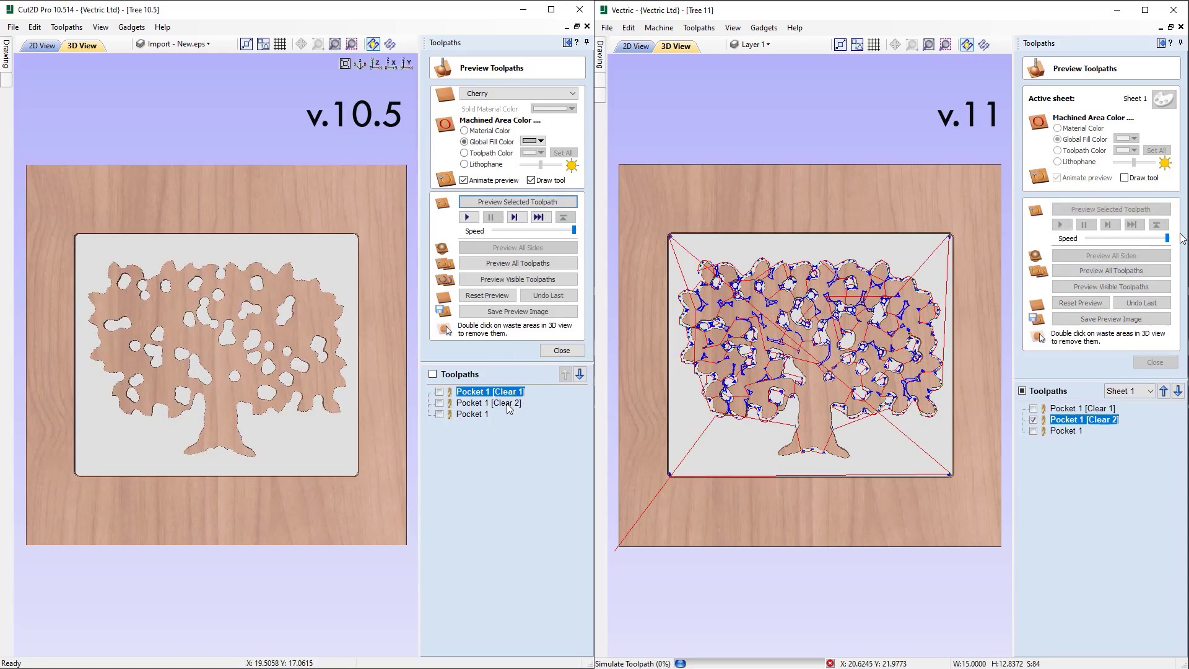
click(488, 403)
click(518, 202)
click(1066, 430)
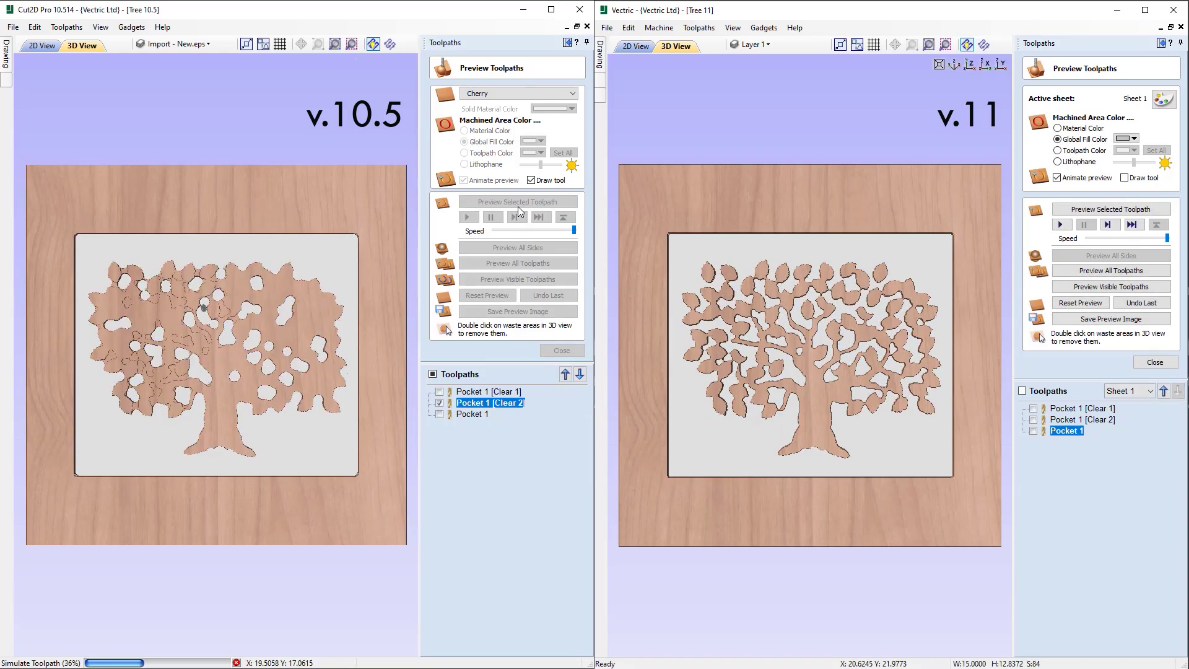
click(1149, 212)
click(472, 414)
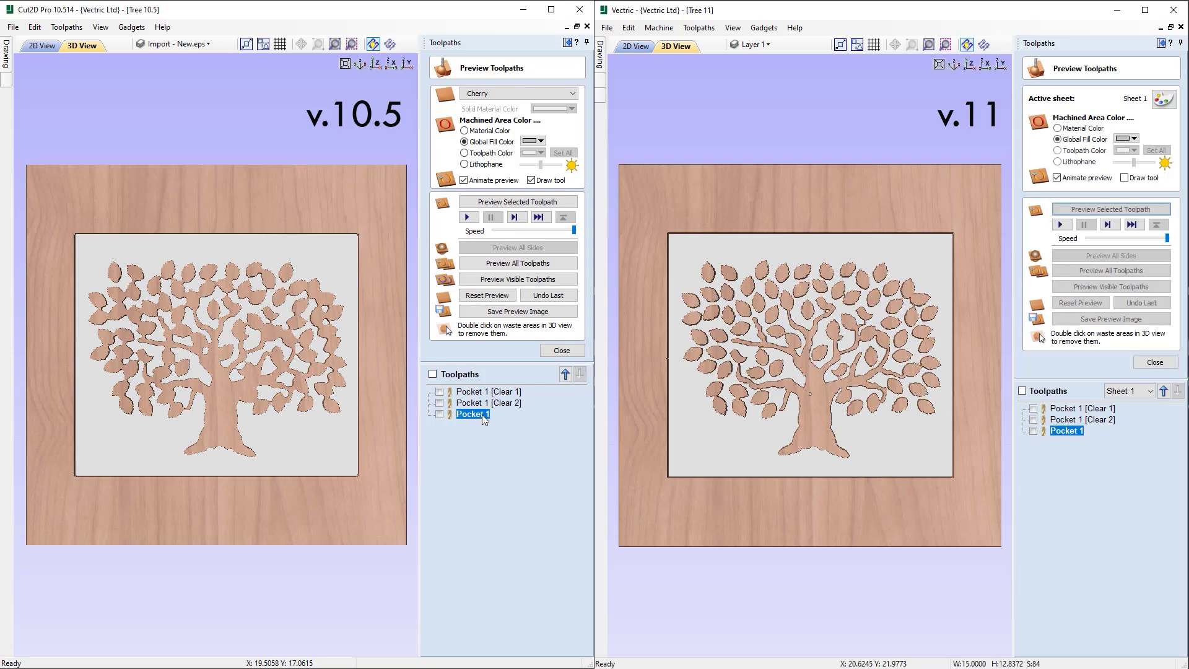
click(498, 202)
mouse_move(928, 461)
mouse_down()
mouse_move(858, 417)
mouse_move(940, 425)
mouse_up()
- Leave the previews and compare the Toolpaths Summary machining times: 12:12:55 versus 7:26:35
click(561, 351)
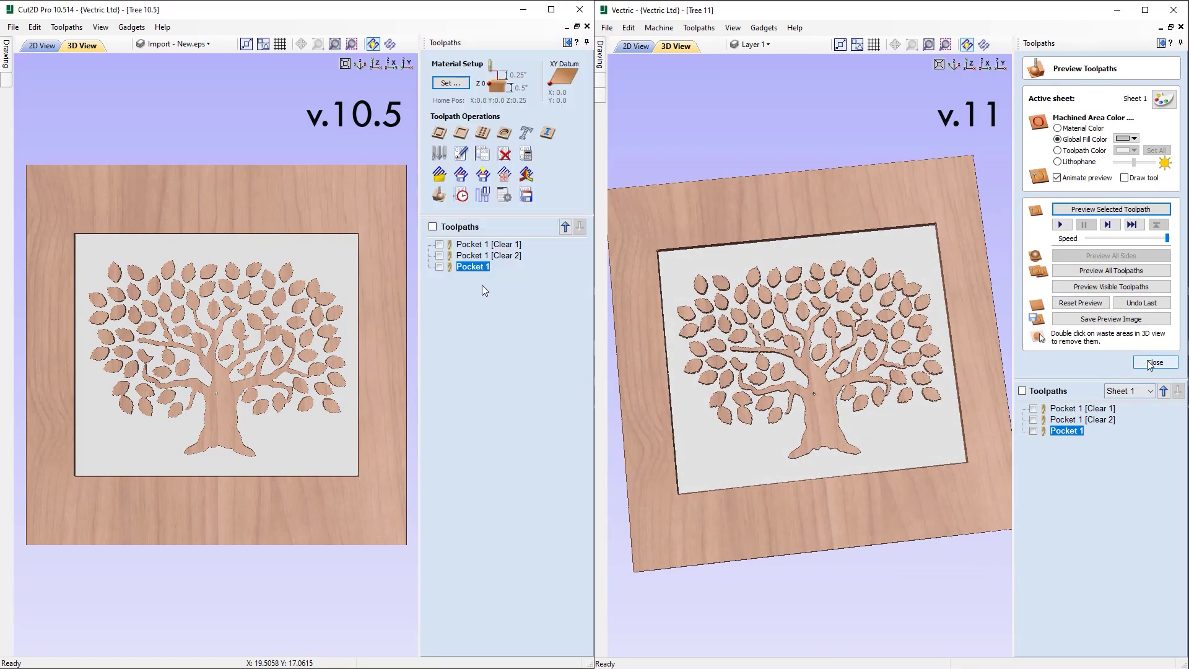
click(1154, 362)
click(432, 227)
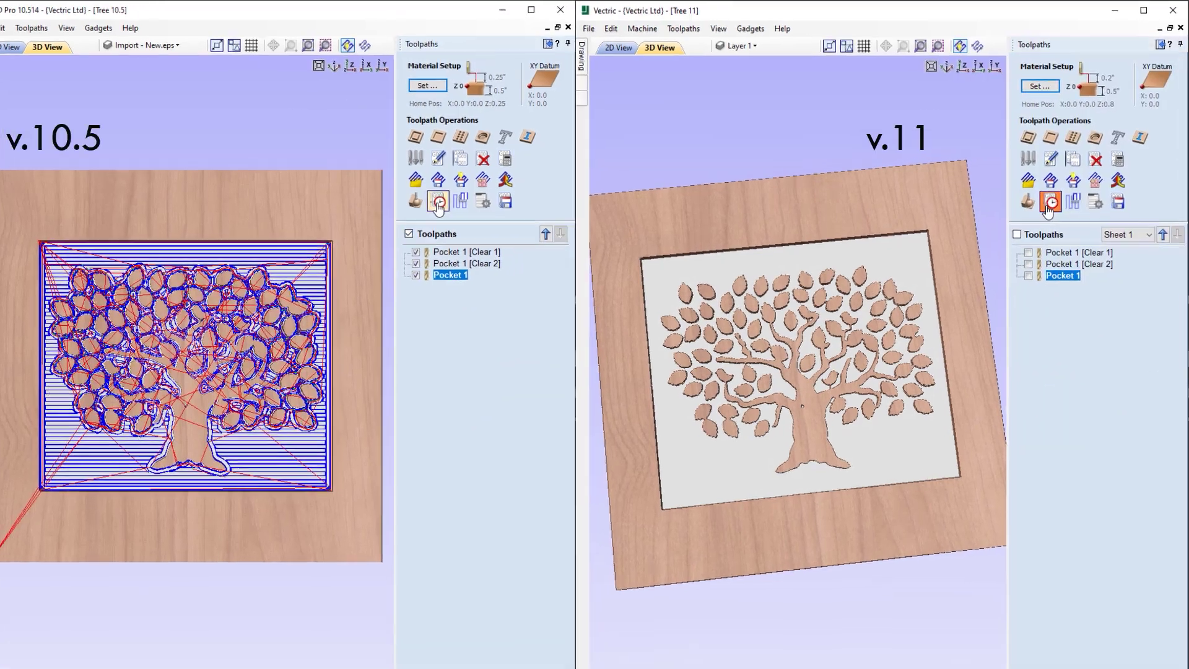
click(1054, 195)
click(227, 259)
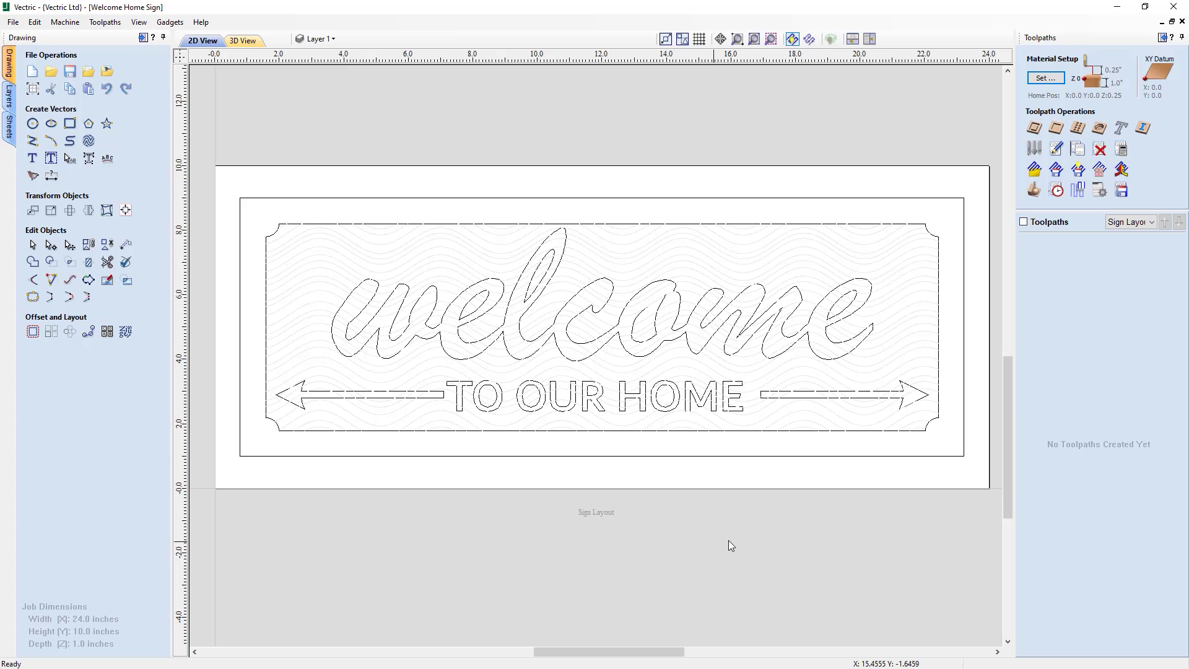
scroll(734, 534, down, 1)
scroll(736, 537, down, 2)
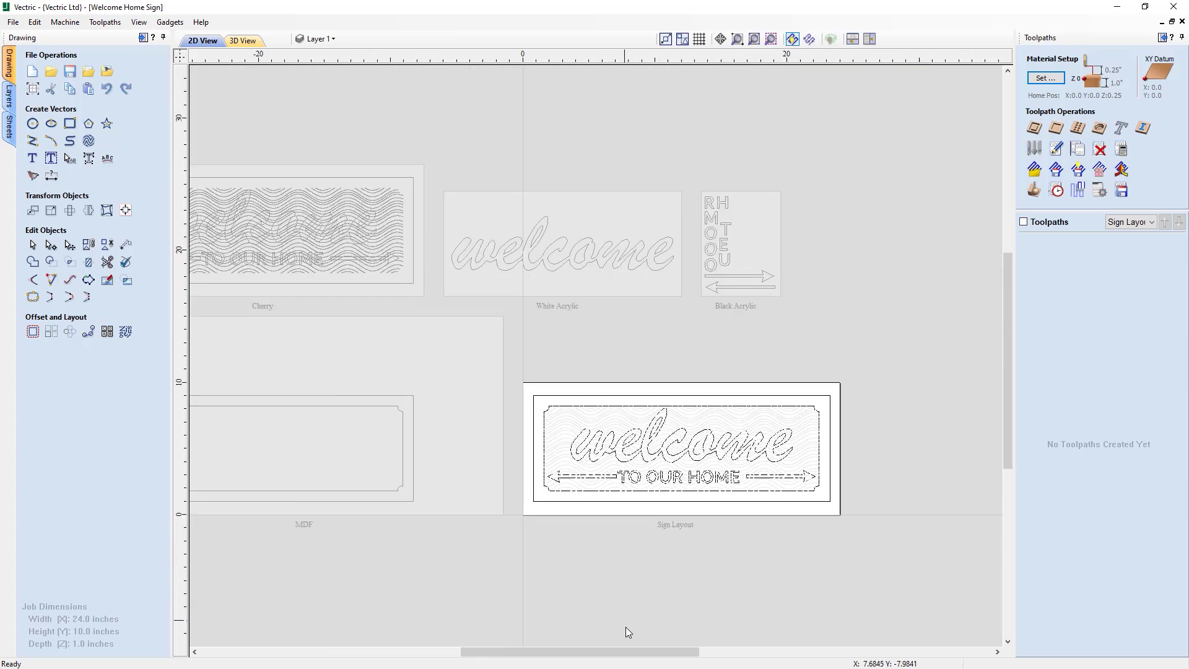
drag(626, 653, 595, 651)
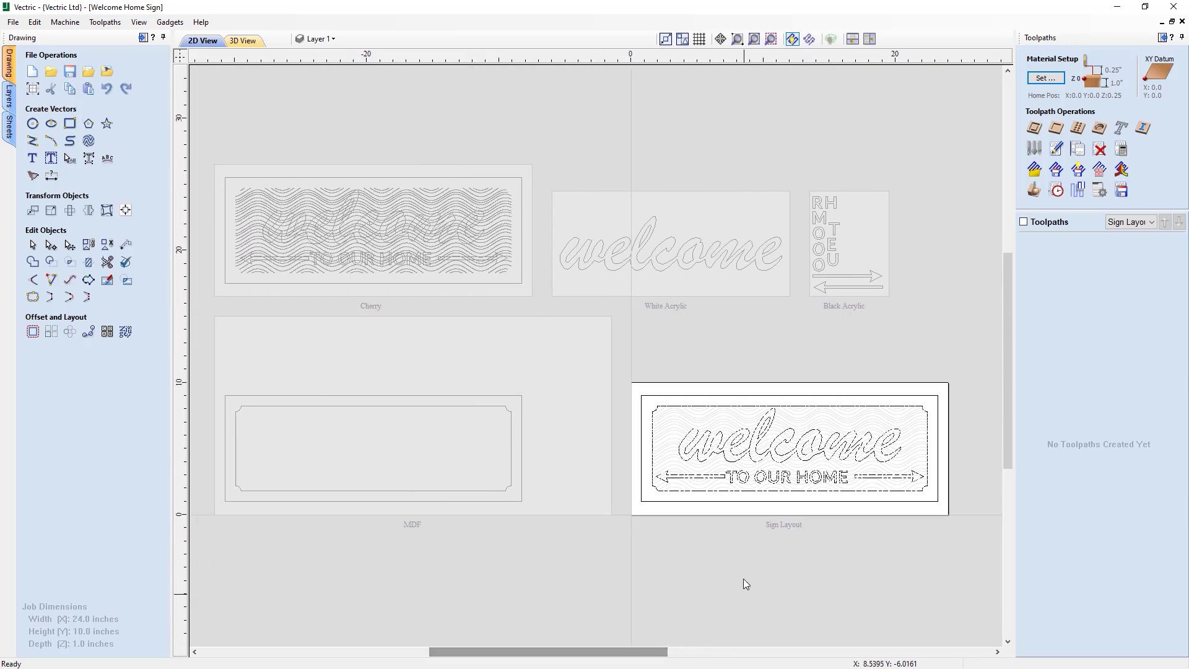
- Activate the White Acrylic, Black Acrylic, Cherry and Sign Layout sheets in turn to see their toolpaths
click(684, 281)
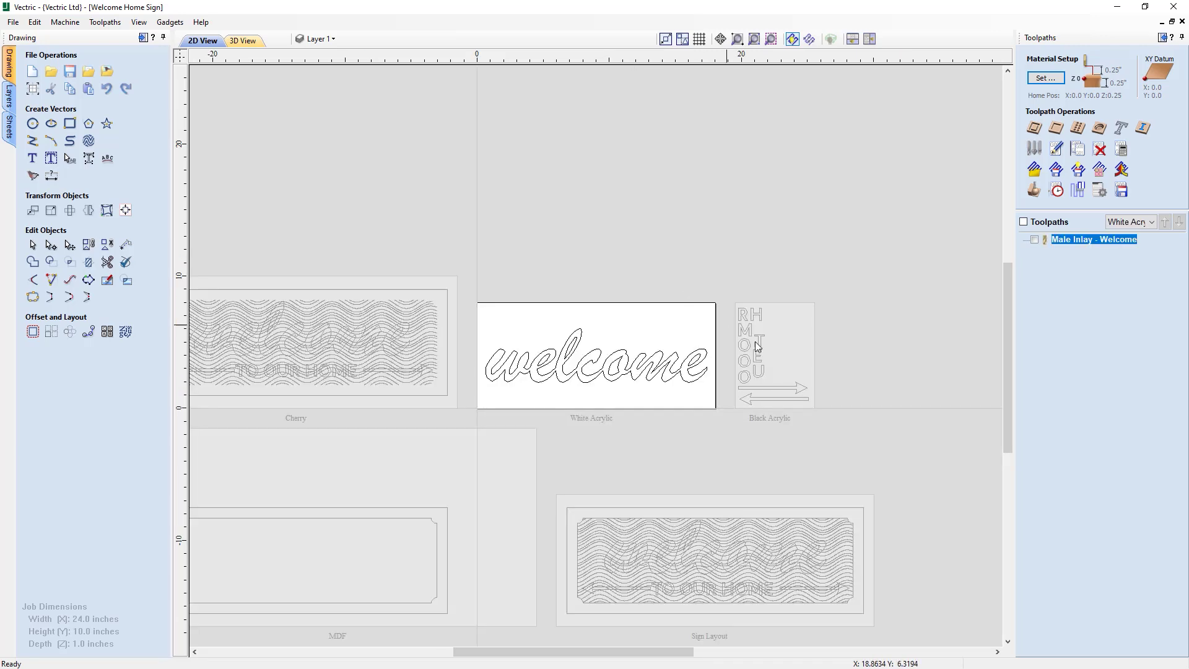
click(775, 346)
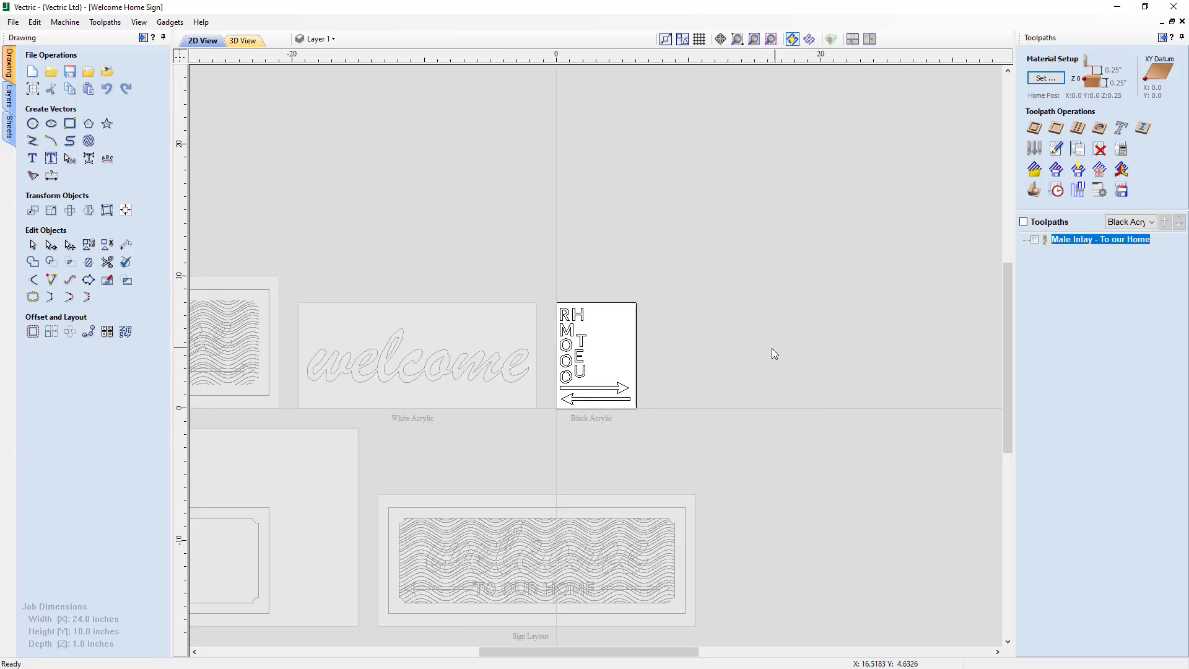
click(261, 402)
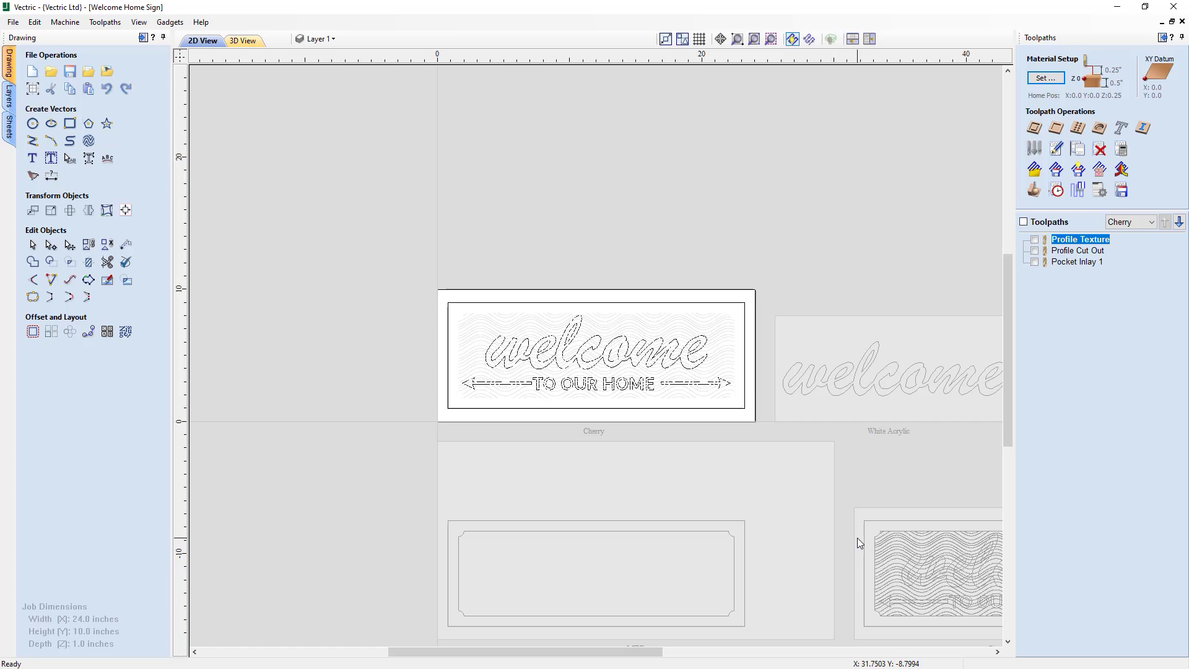
click(857, 539)
- Browse the Sheets list, activating Cherry, MDF and Sign Layout and highlighting the acrylic sheets
click(10, 125)
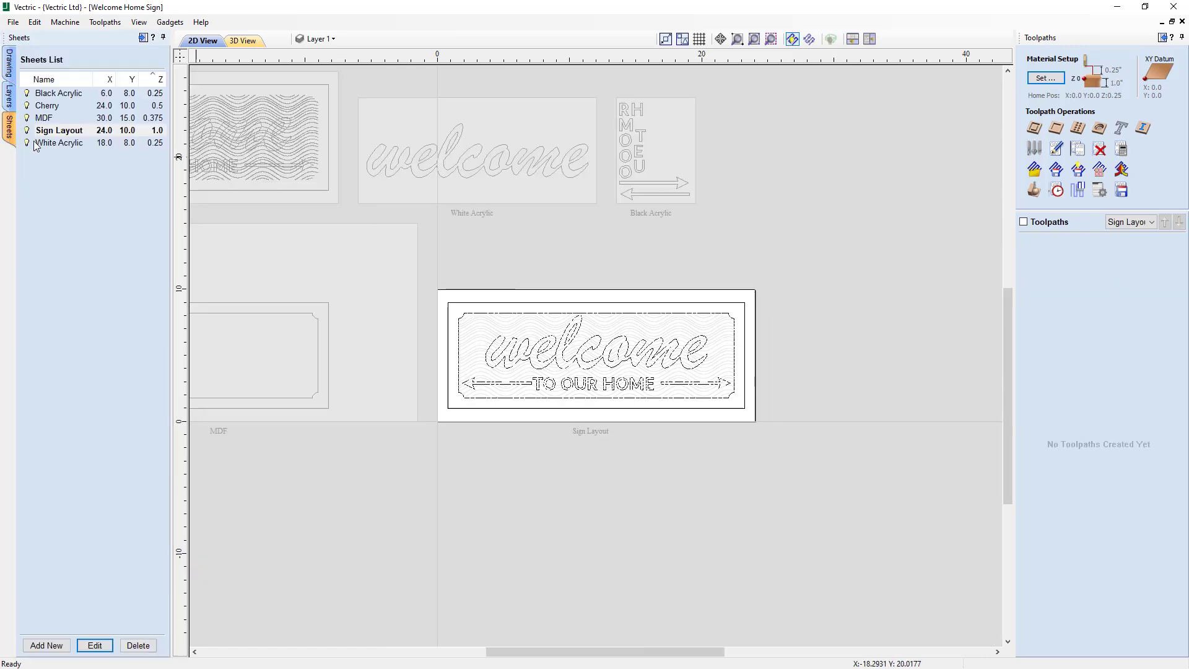
click(68, 93)
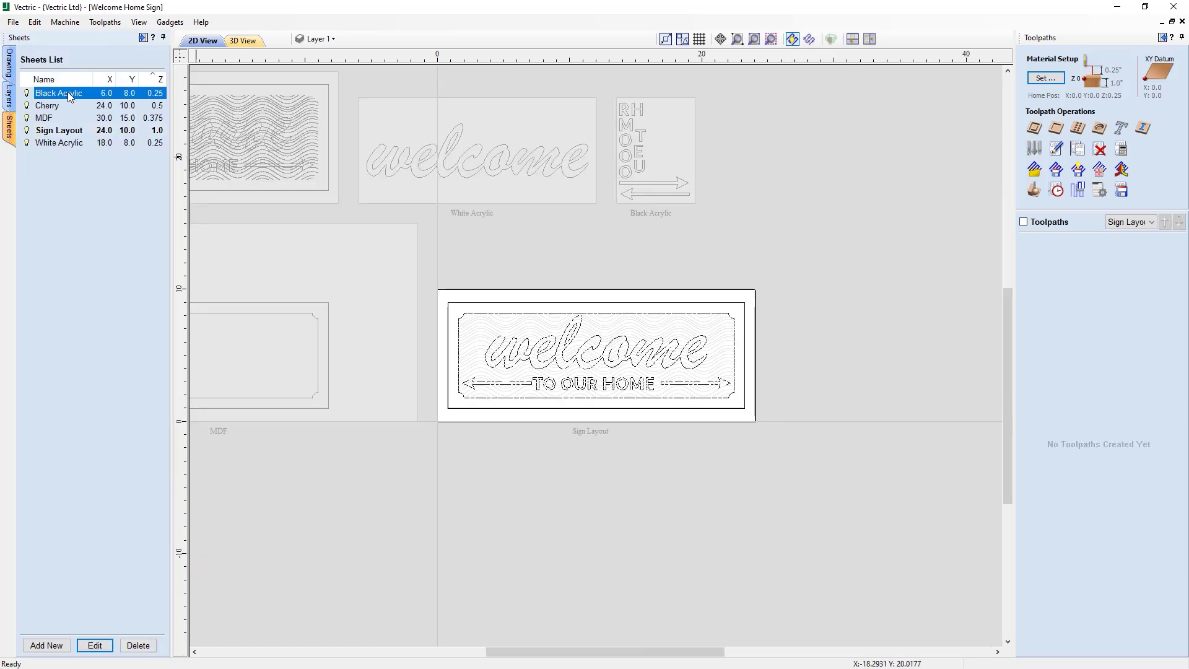
double_click(66, 104)
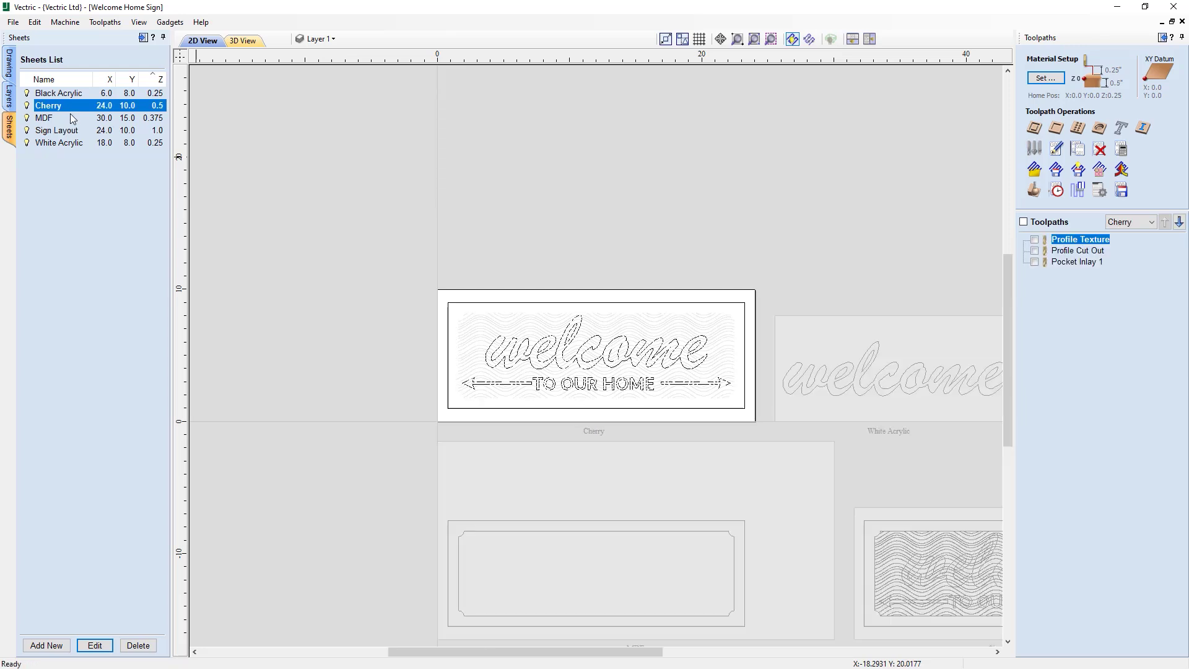
click(72, 119)
double_click(71, 118)
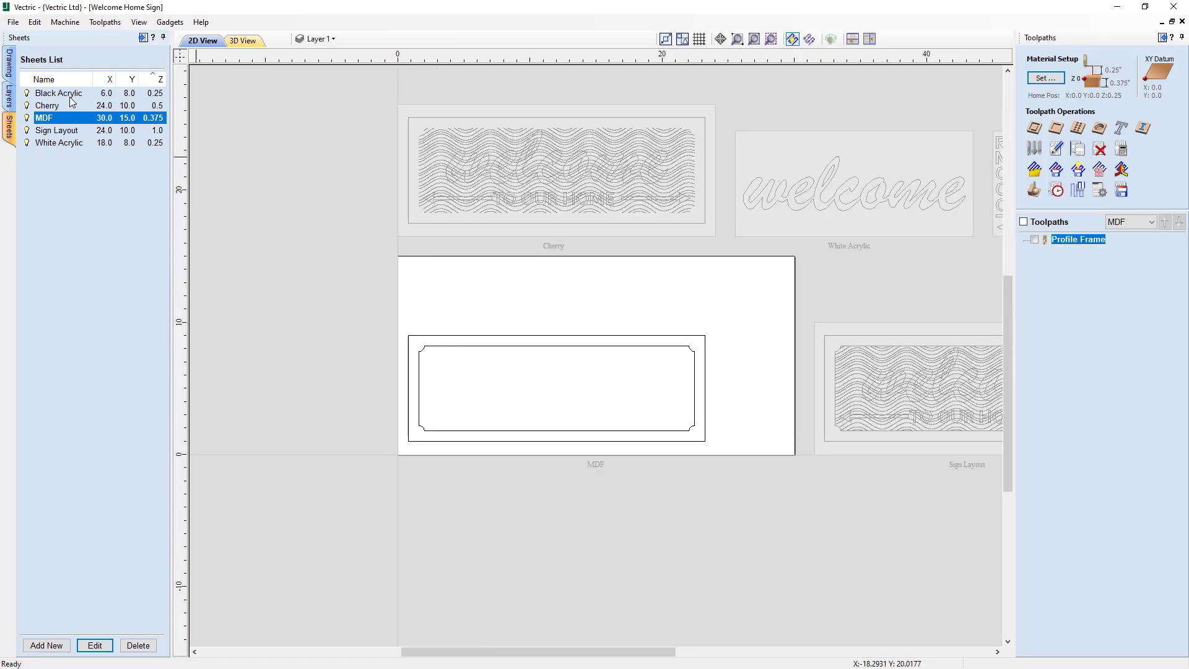
double_click(65, 131)
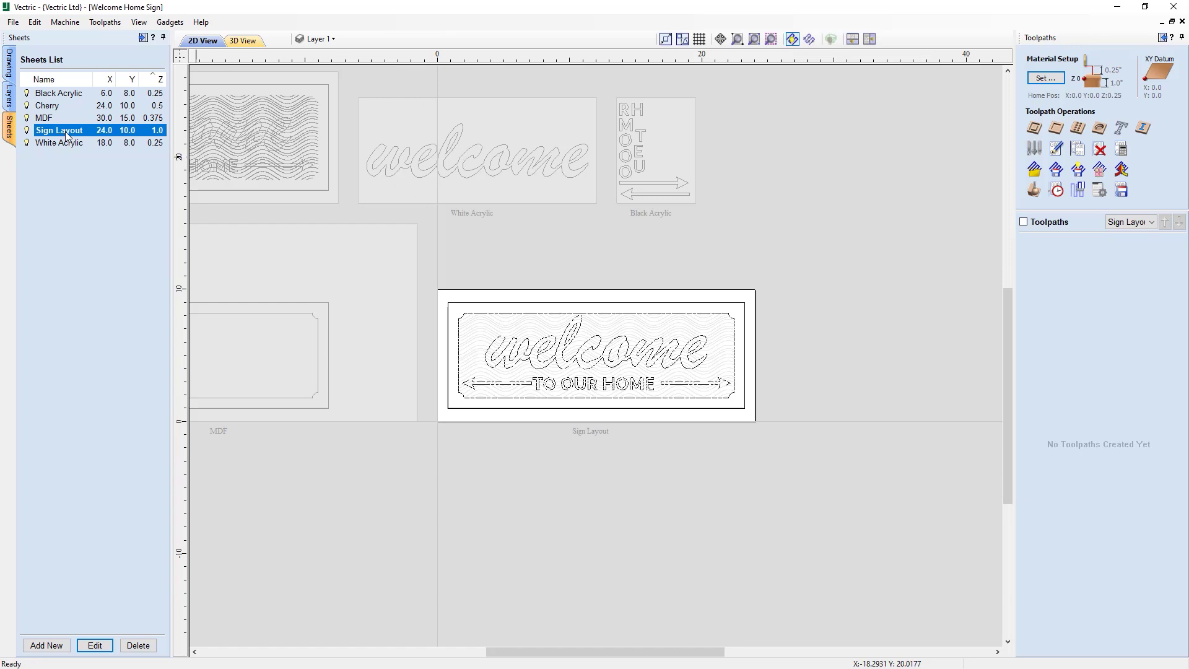
click(69, 95)
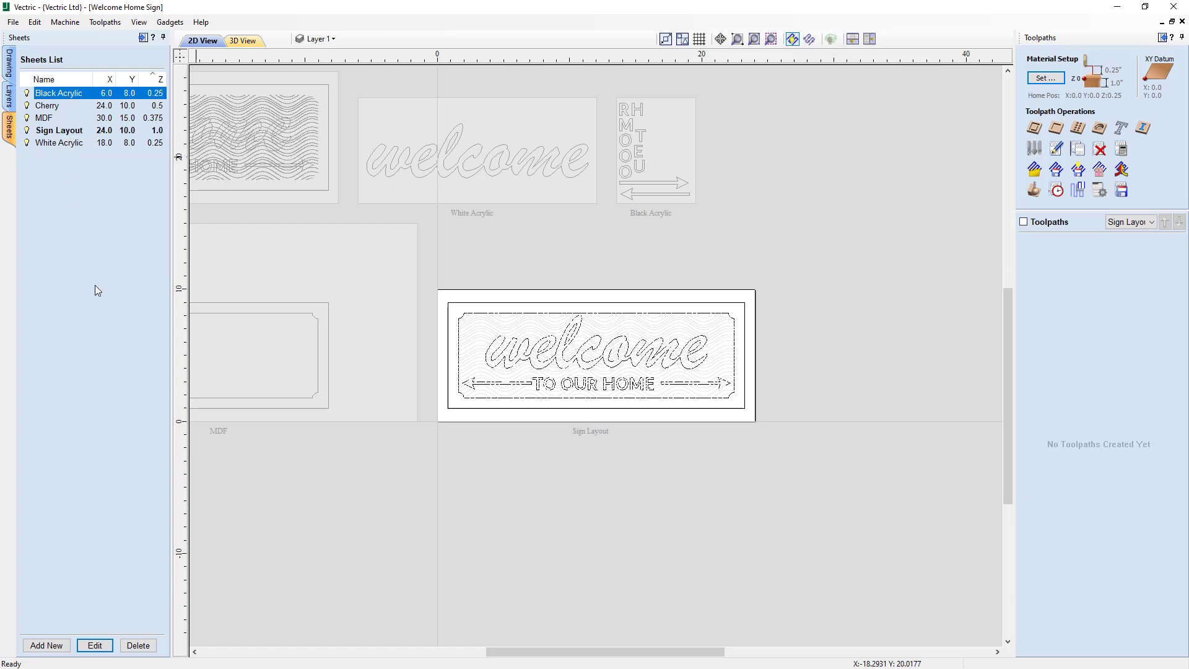
click(84, 108)
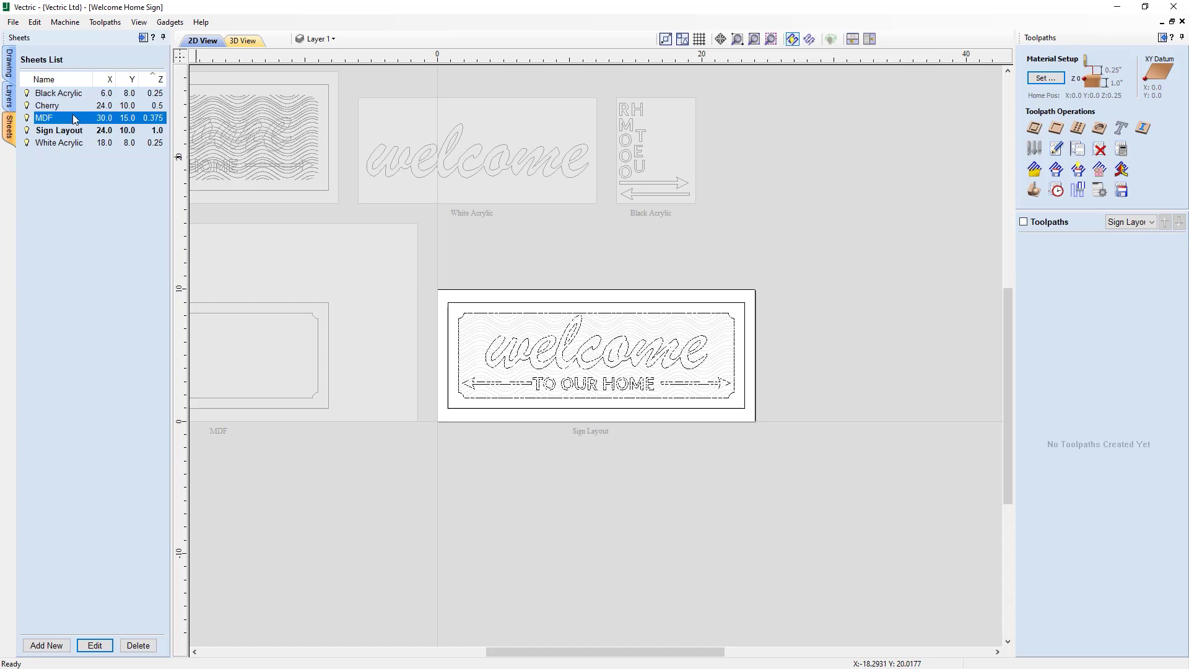
click(74, 131)
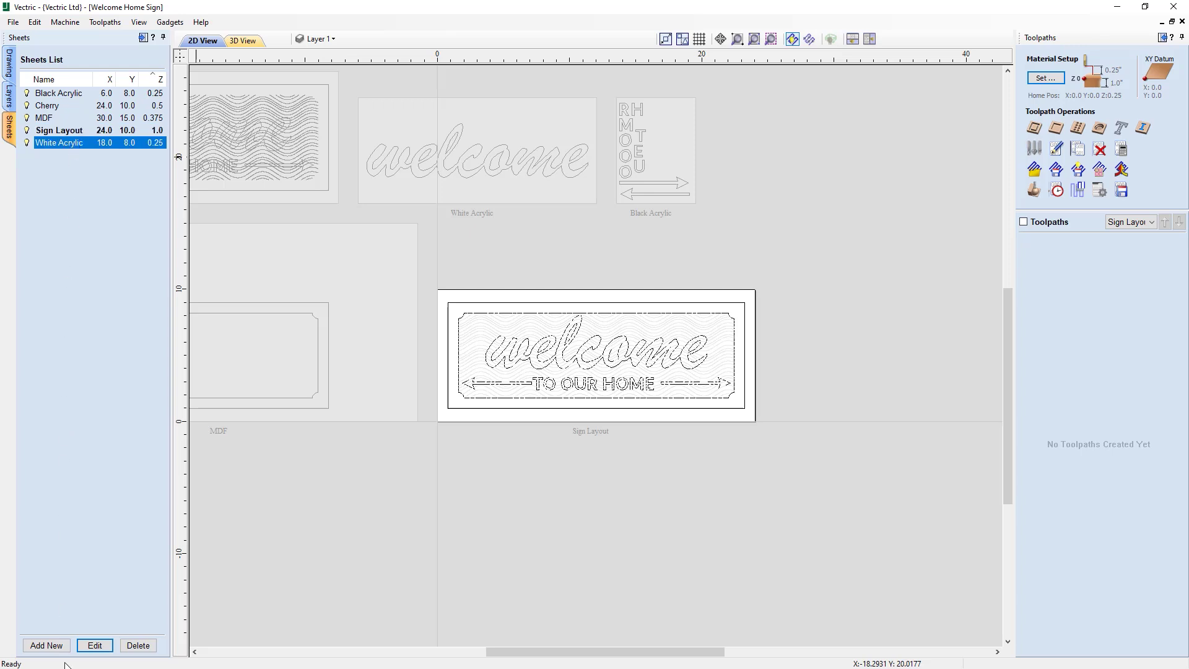
- Add a trial Sheet 1 with default settings, delete it, and make Sign Layout active again
click(47, 645)
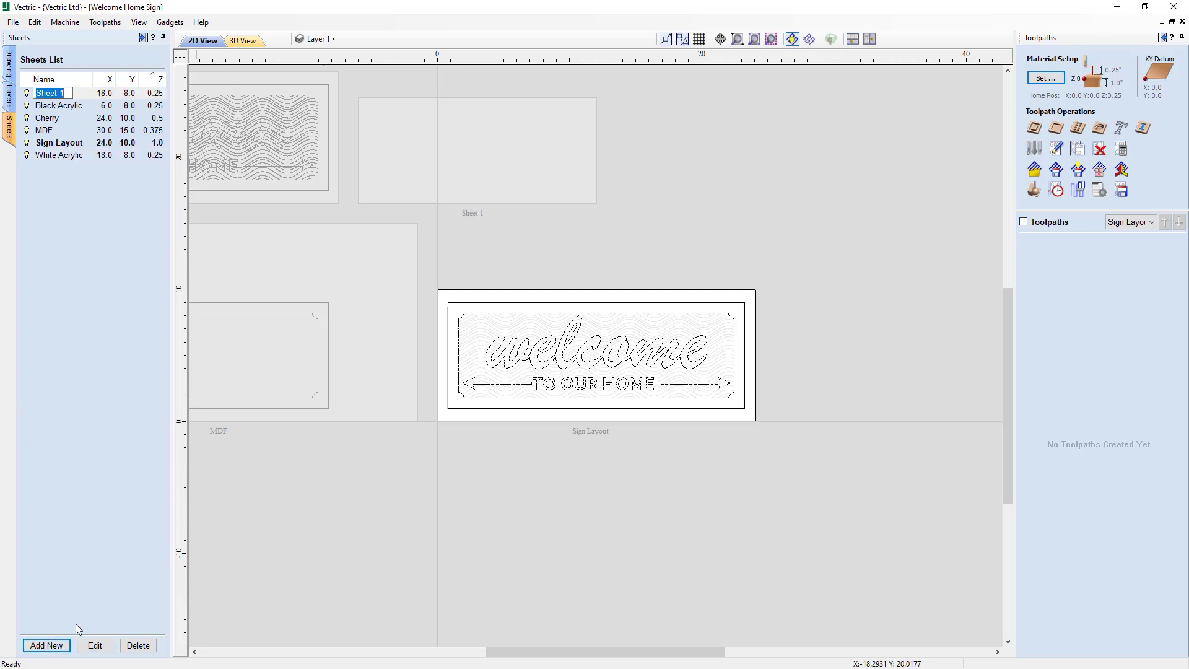
click(93, 643)
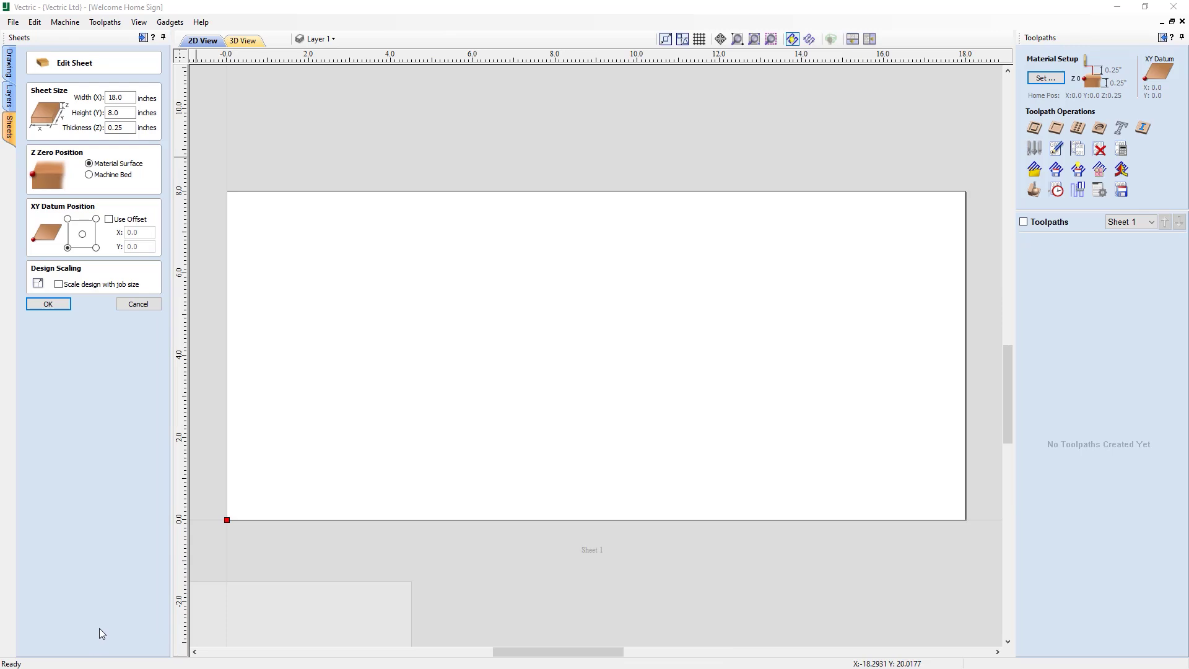
click(136, 305)
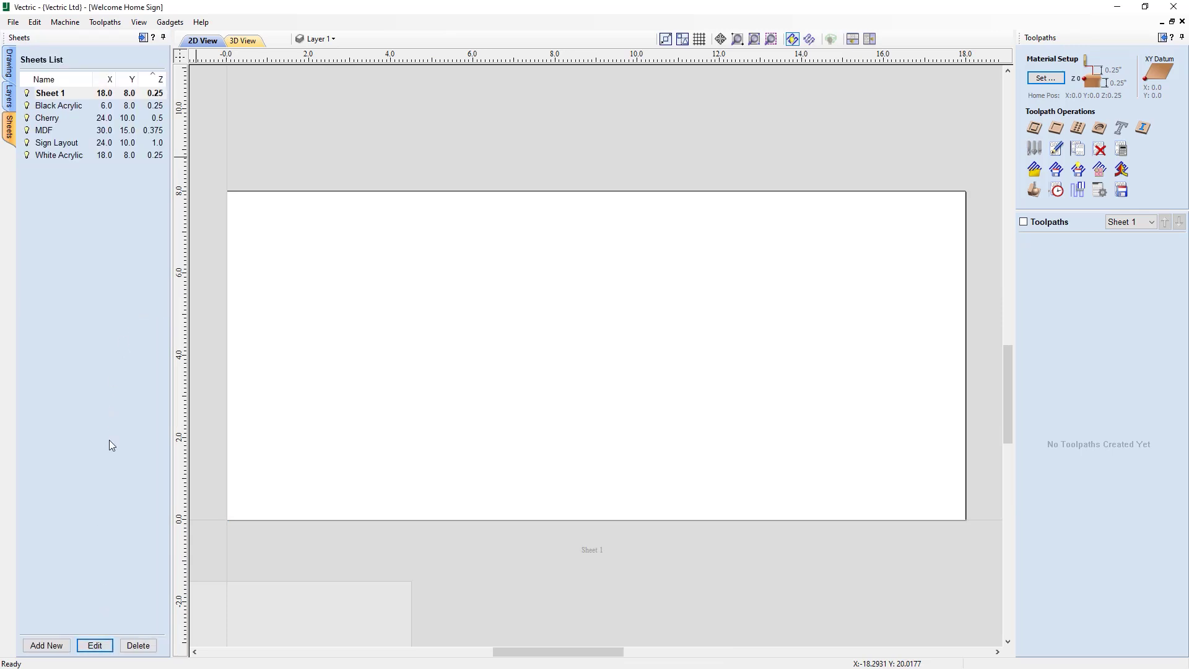
click(139, 647)
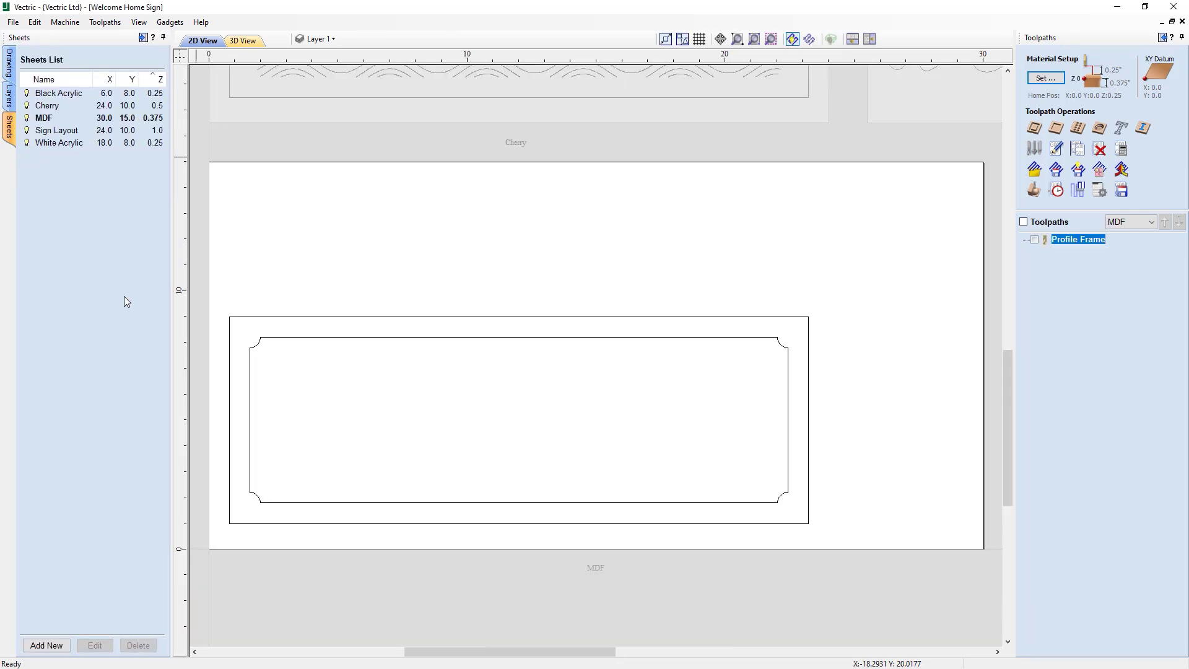
click(62, 133)
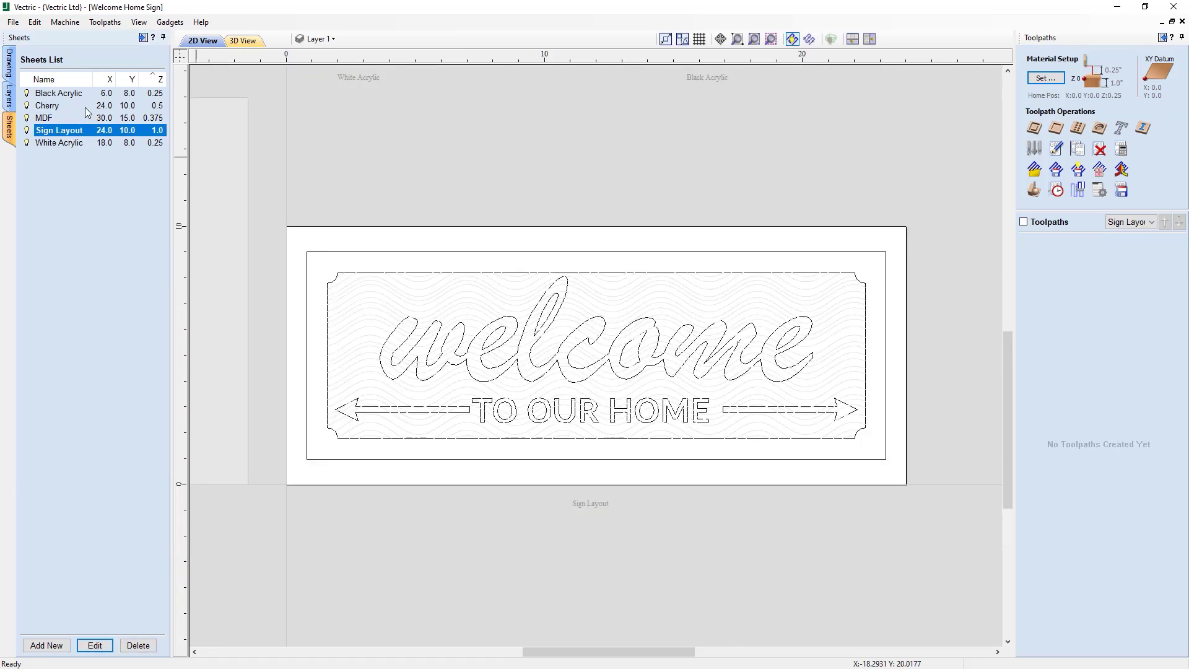
- Tile the 2D and 3D views and preview the Black Acrylic 'To our Home' letters and arrows
click(852, 39)
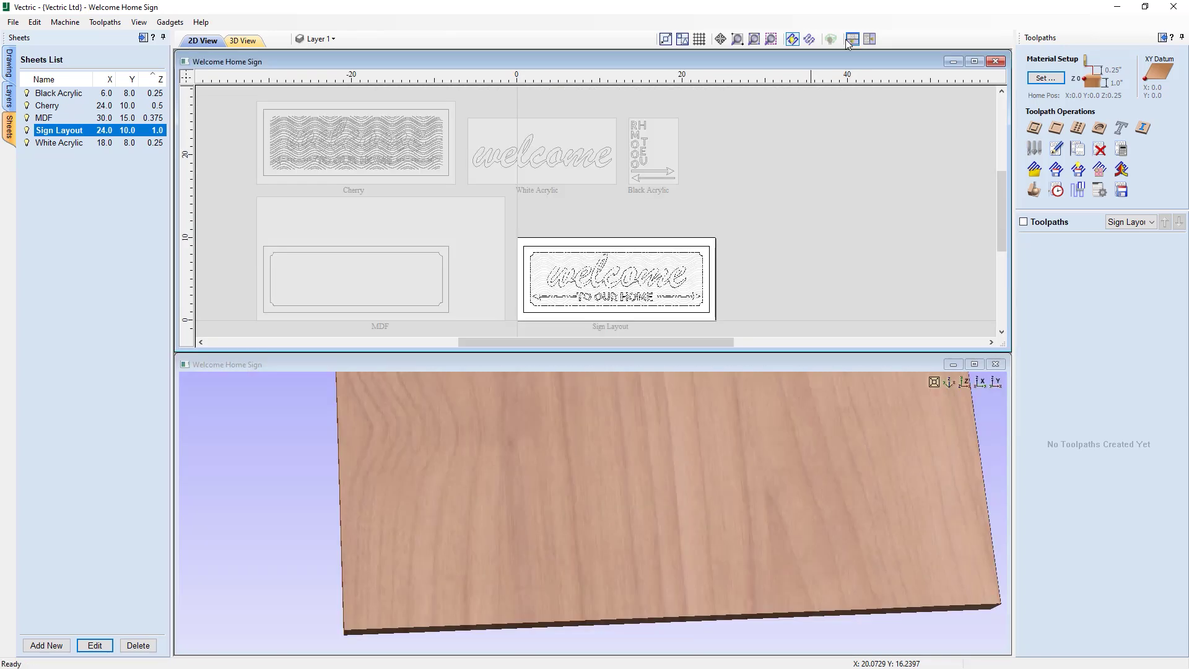
click(964, 382)
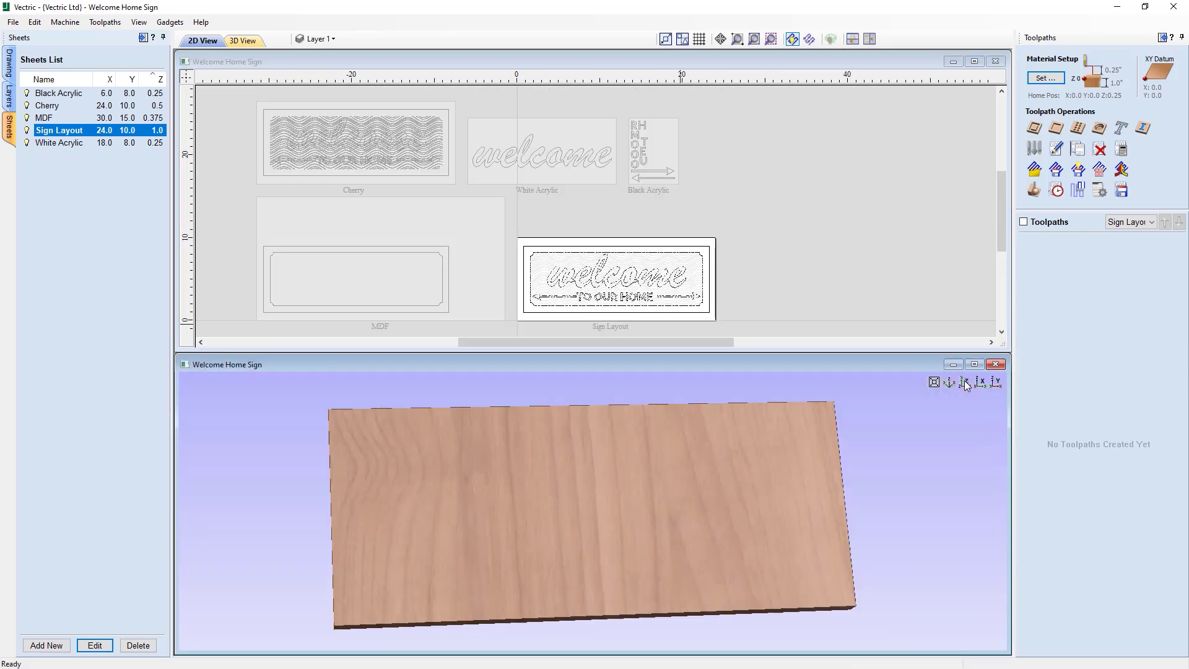
click(1129, 221)
click(1127, 242)
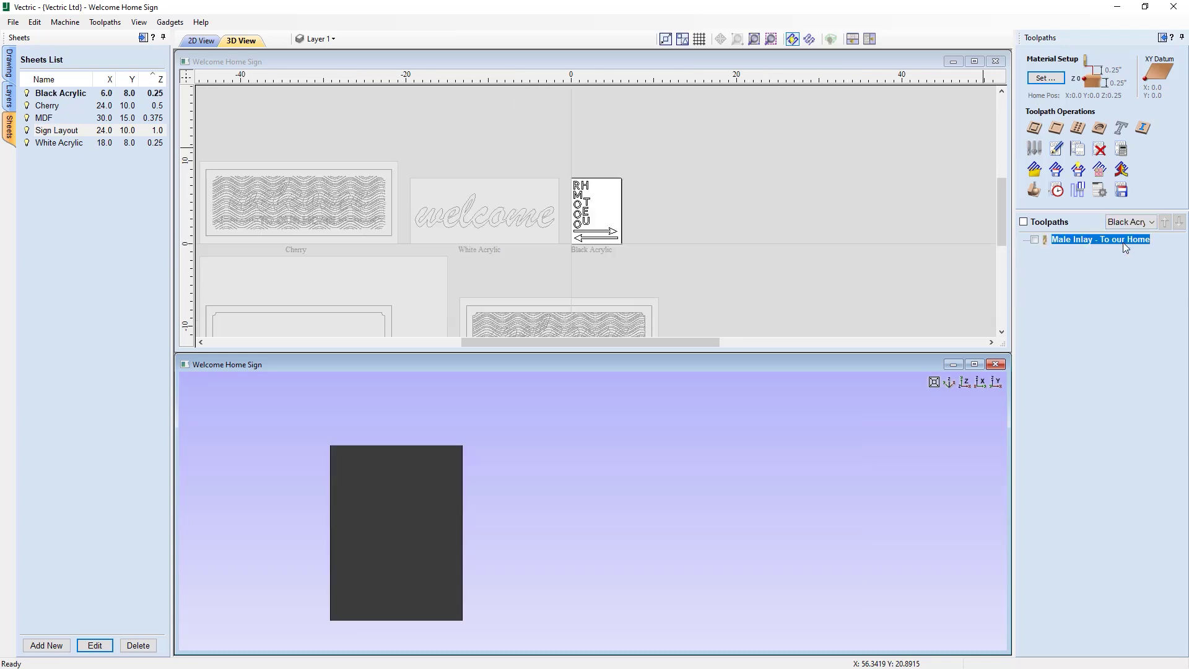
click(1034, 190)
click(1108, 204)
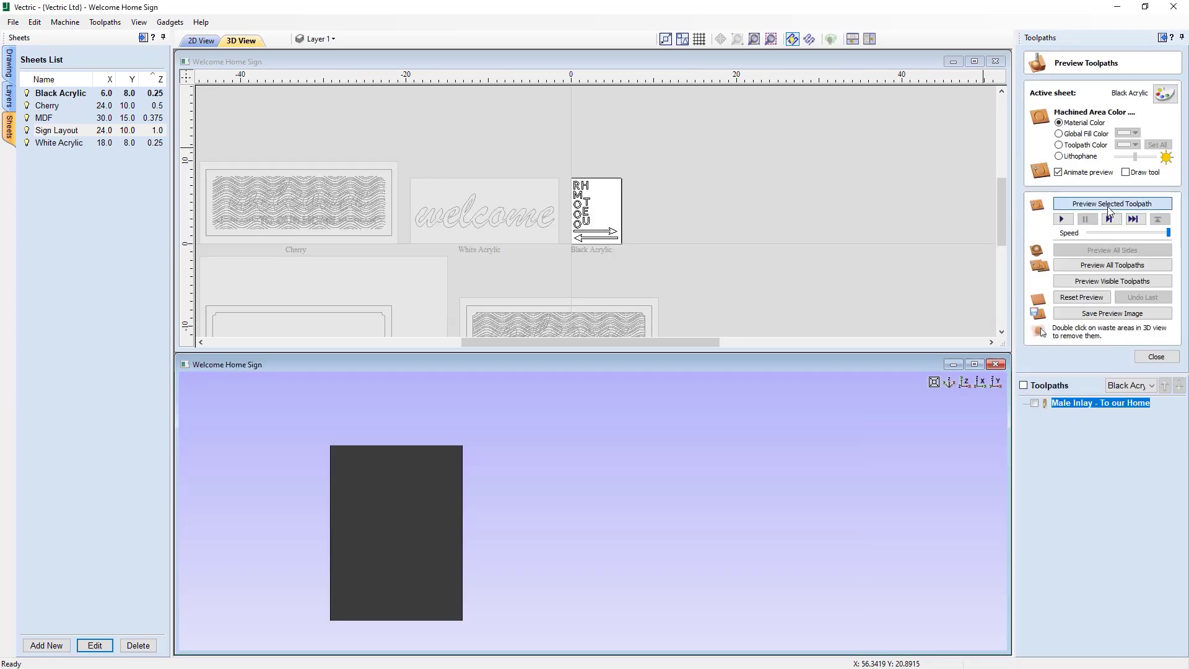
- Preview the Cherry wave texture and White Acrylic welcome inlay, removing waste around the letters
click(1129, 384)
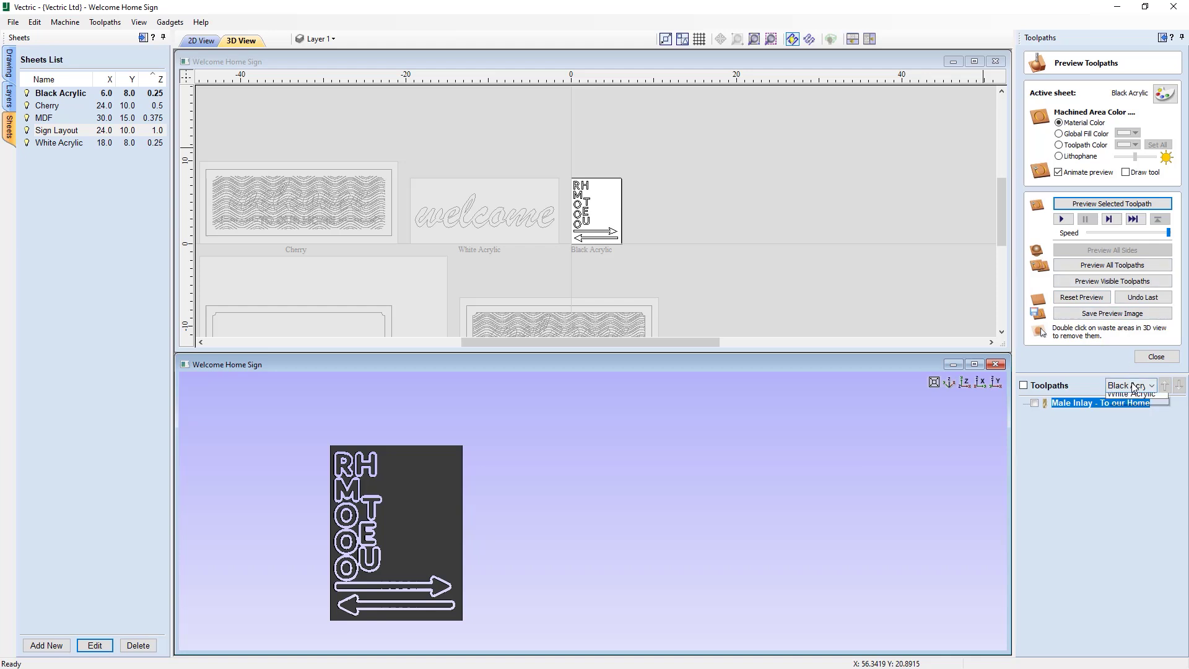
click(1131, 419)
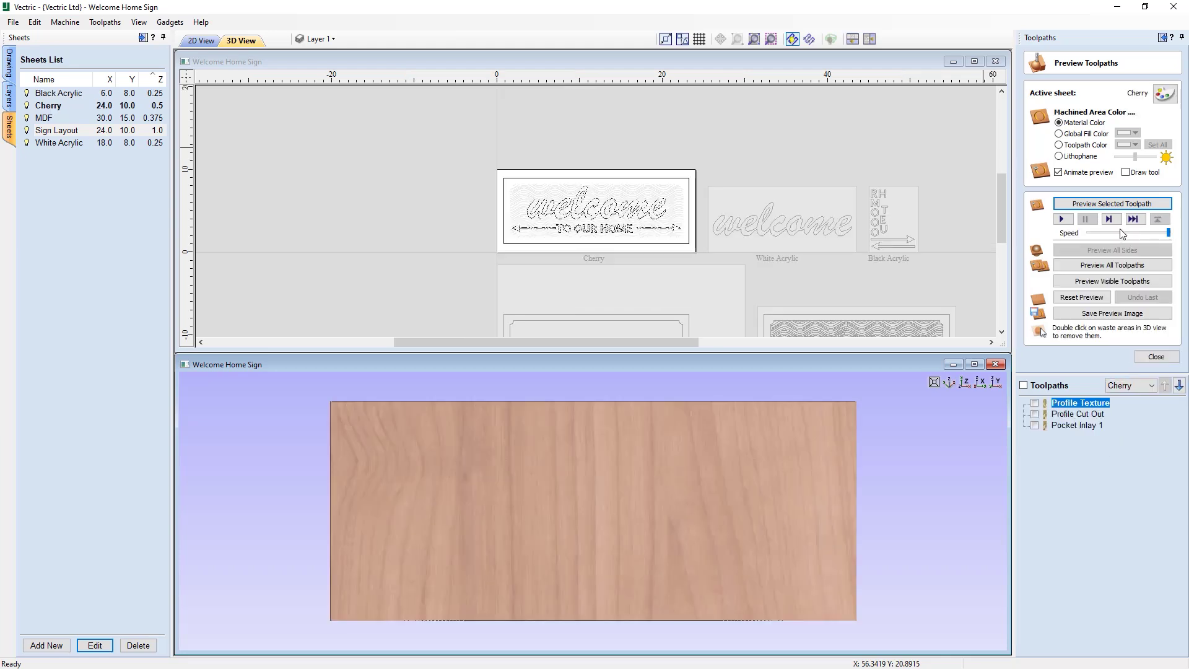
click(1112, 204)
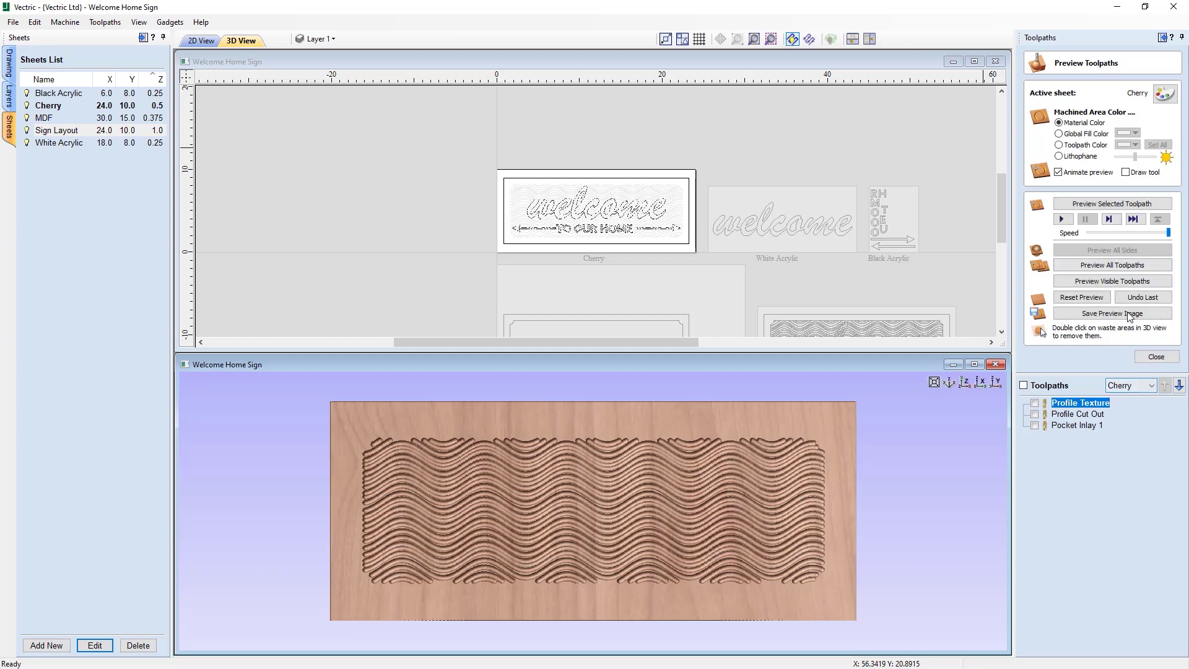
click(1129, 385)
click(1131, 446)
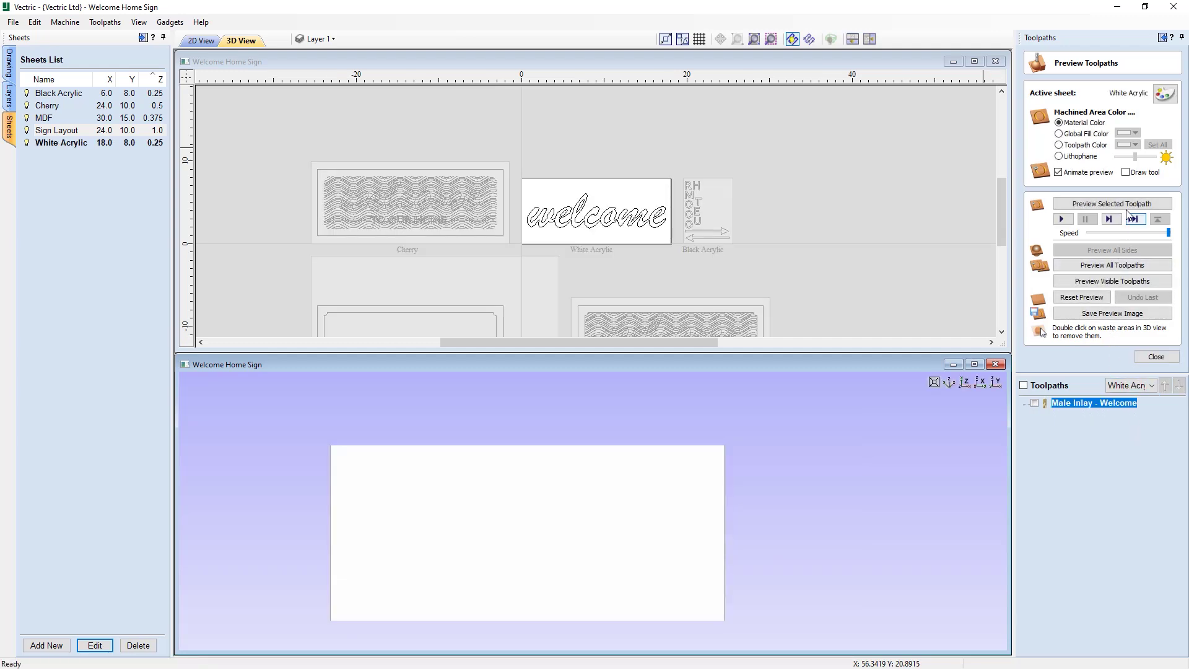
click(1114, 205)
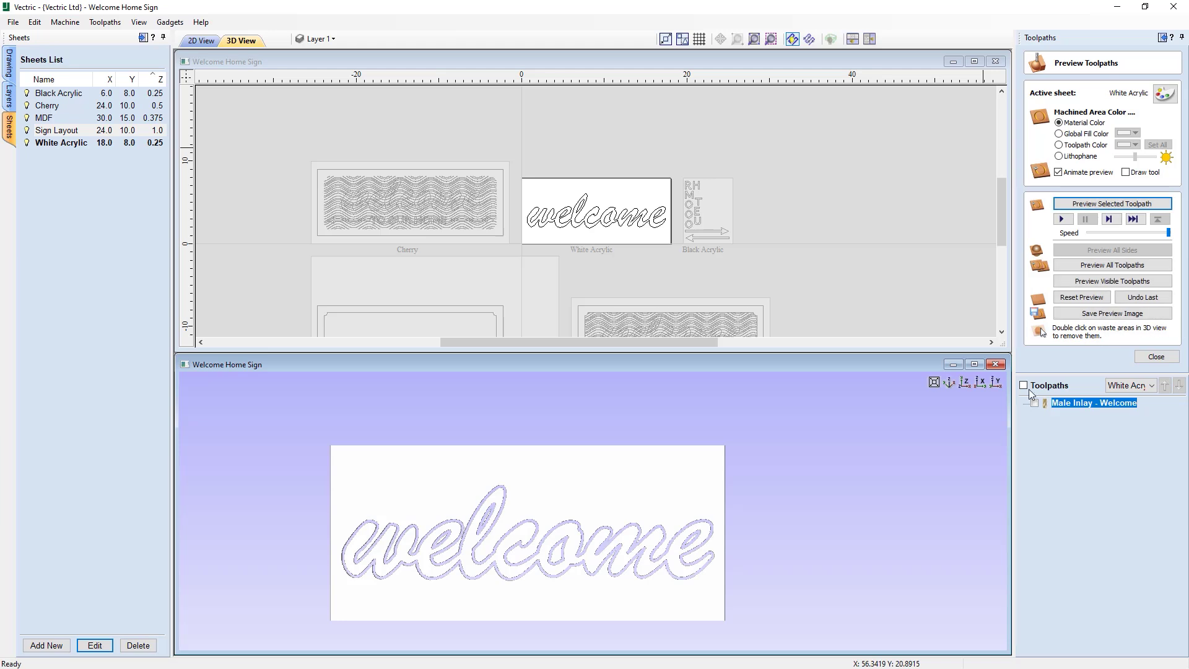
double_click(689, 463)
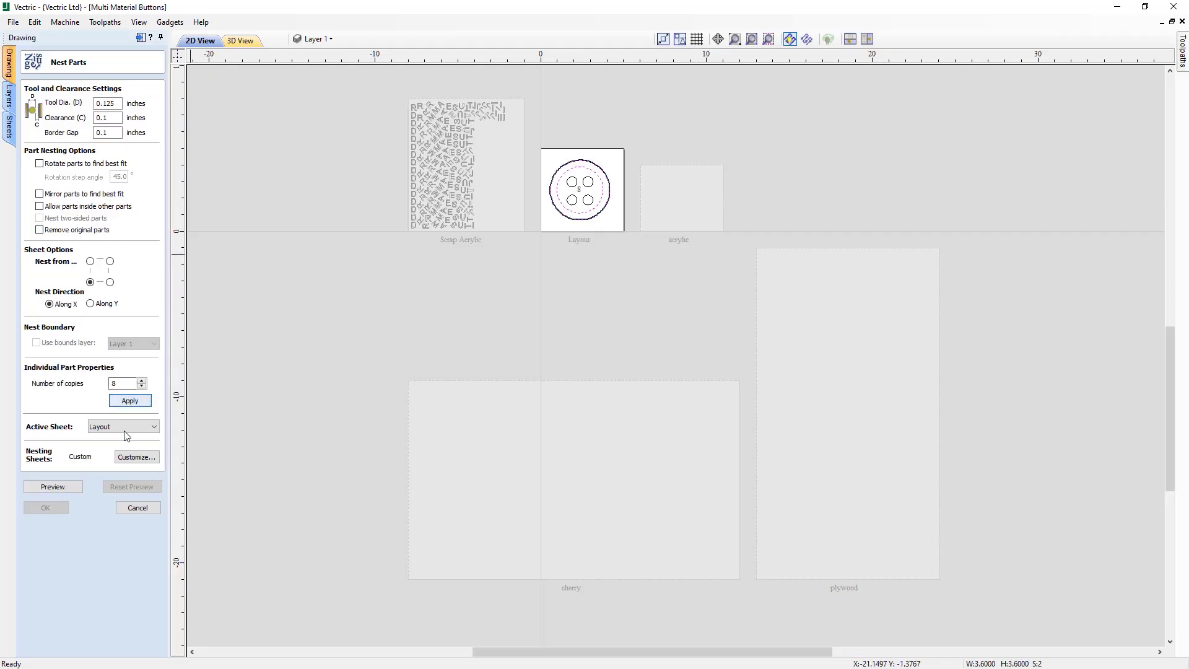
- Nest the button parts onto the plywood sheet via Customize and Preview
click(136, 456)
click(616, 299)
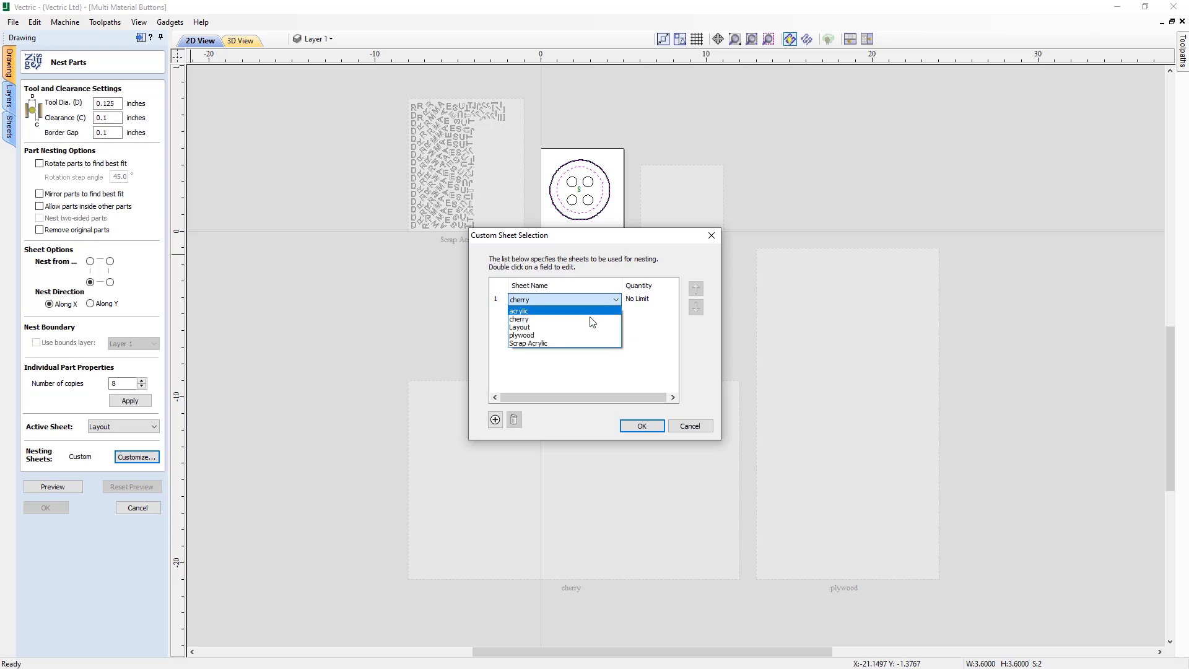
click(558, 320)
click(641, 426)
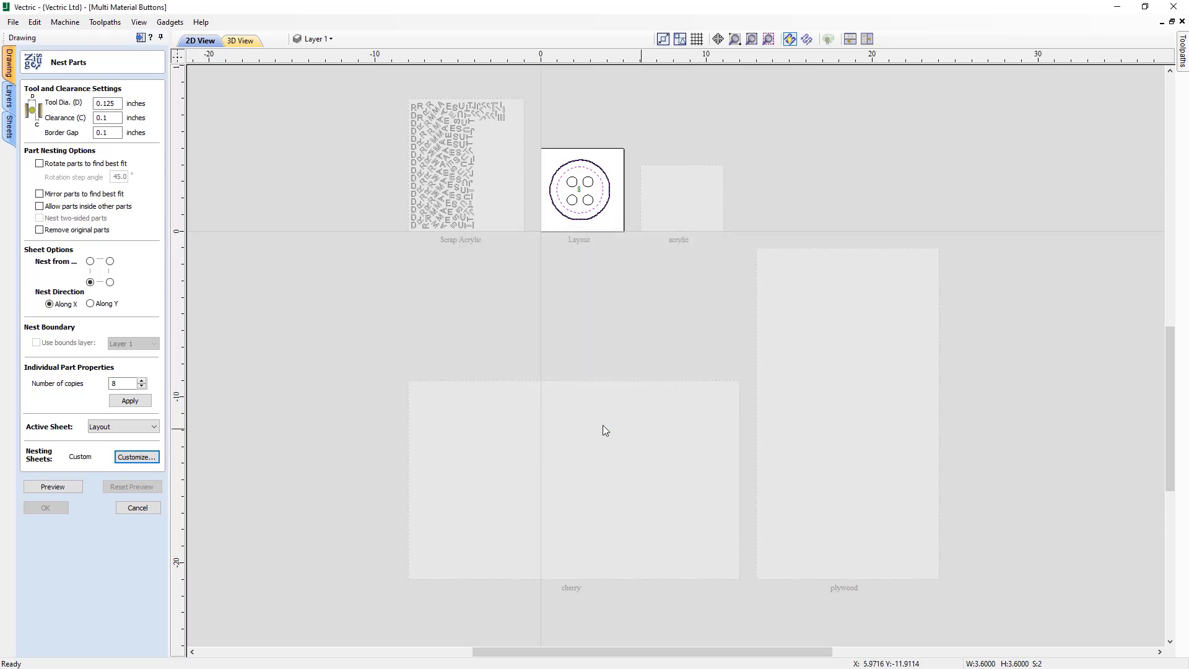
click(53, 486)
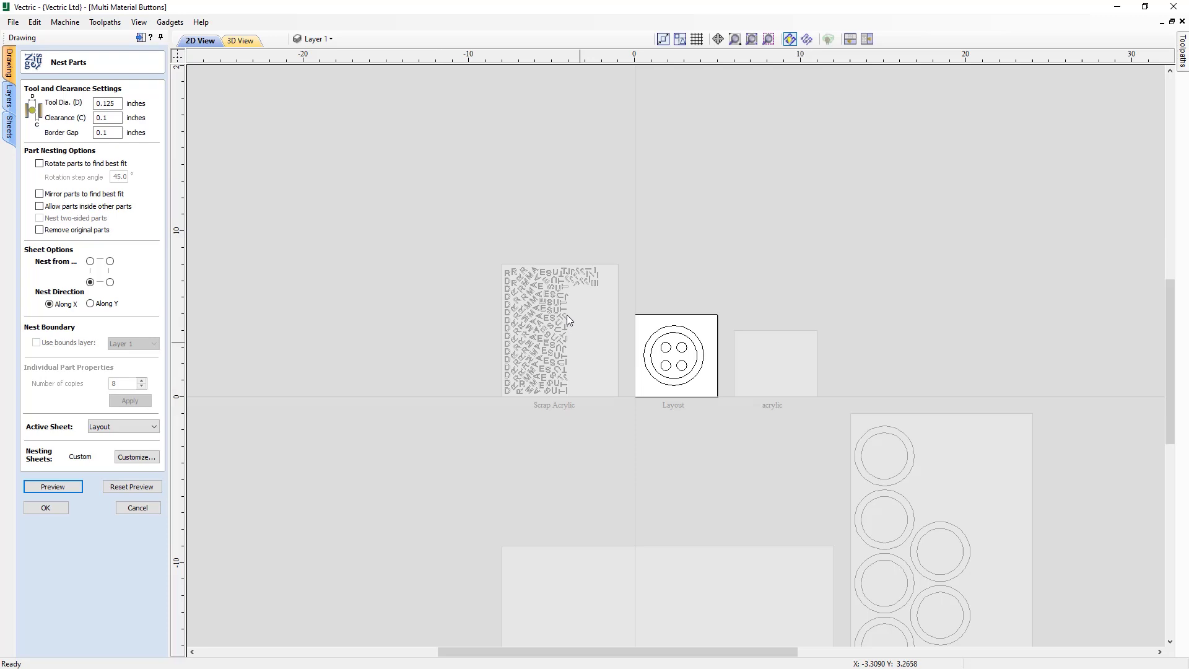
- Set the button to four copies and nest them onto the acrylic sheet
click(623, 239)
click(113, 382)
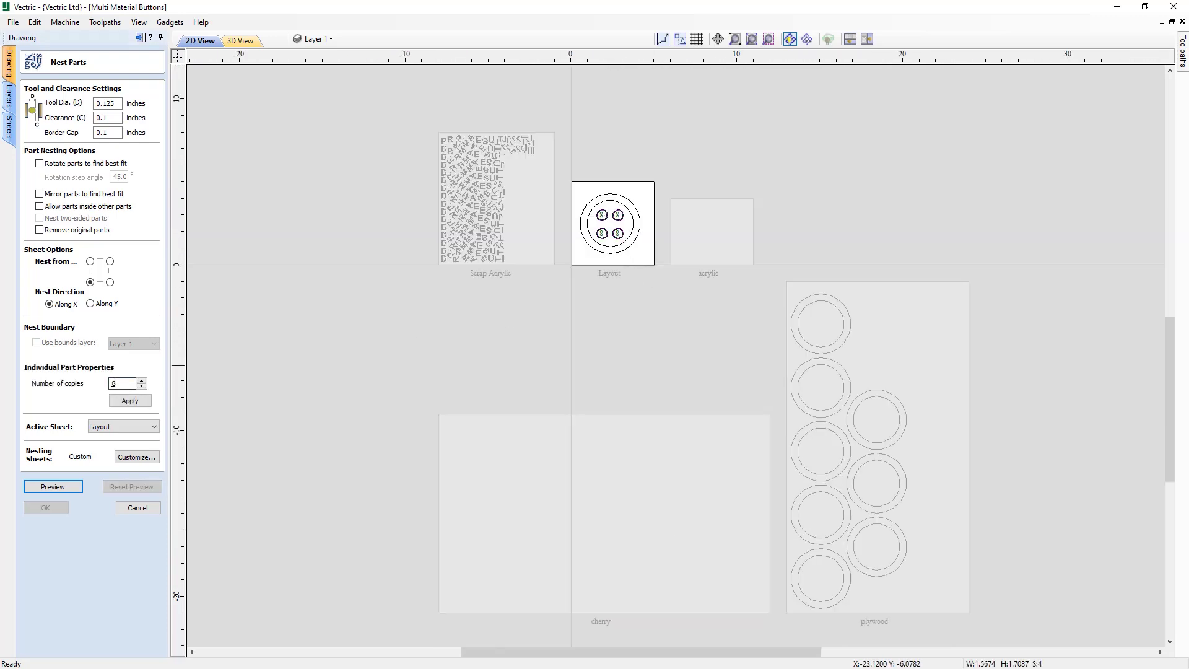
text(4)
click(130, 400)
click(136, 456)
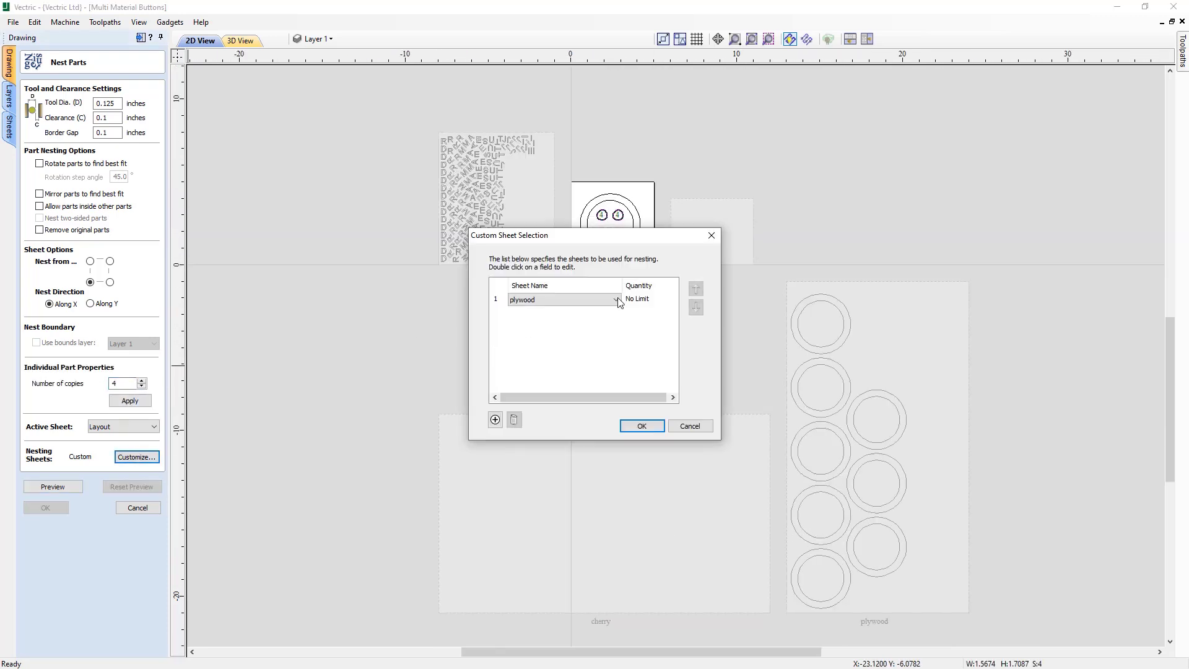
click(616, 299)
click(548, 344)
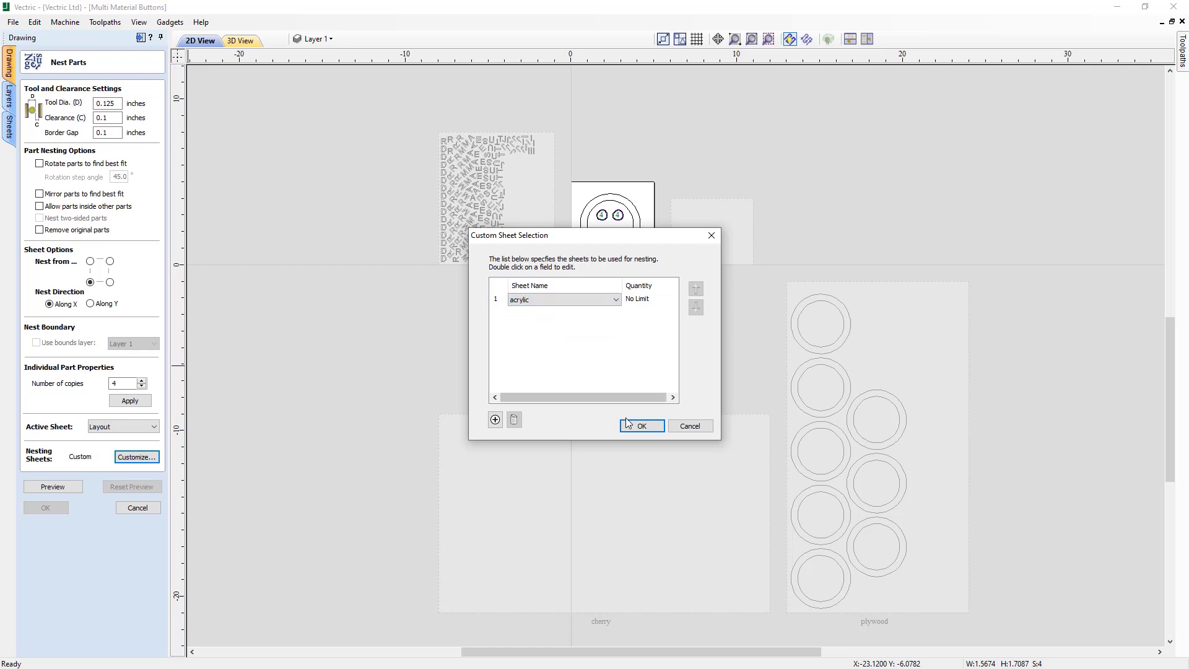
click(641, 425)
click(52, 486)
scroll(558, 427, up, 2)
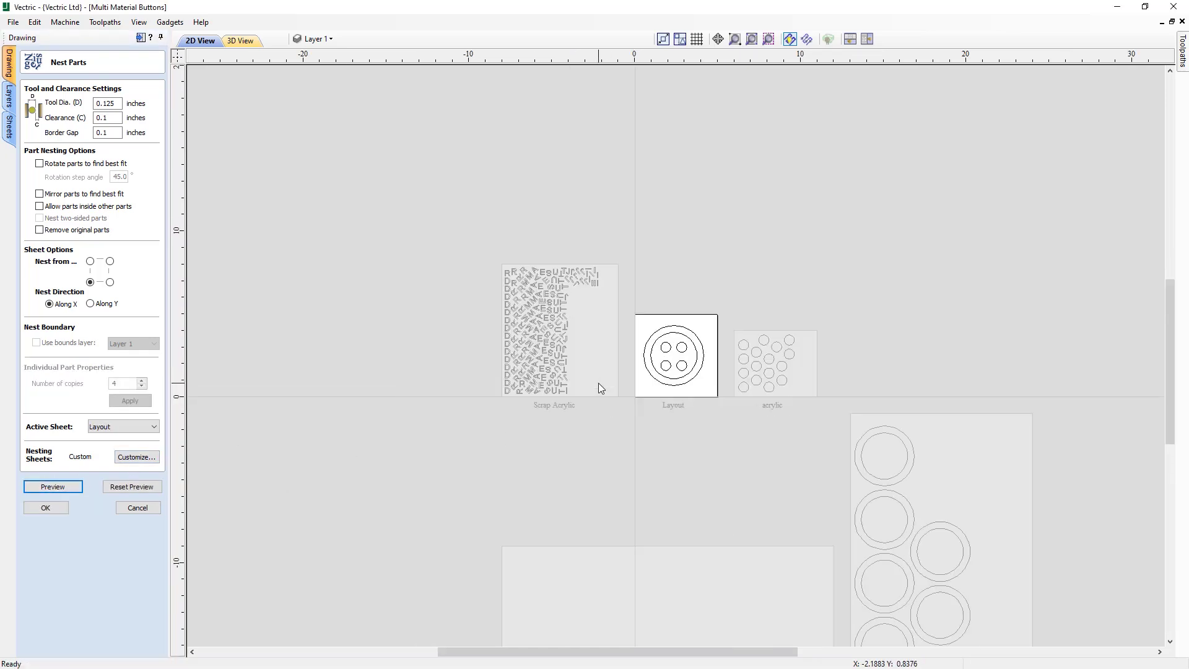
scroll(597, 385, up, 4)
- Set the button to eight copies and nest them onto the cherry sheet
click(629, 256)
drag(126, 383, 103, 383)
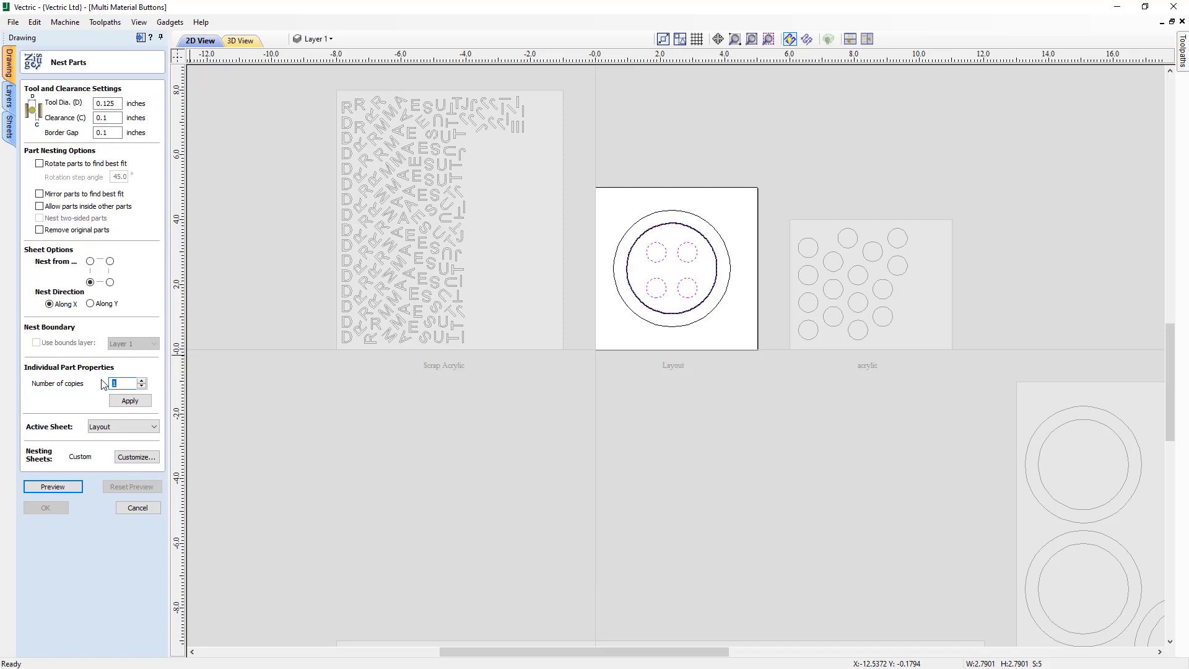
click(130, 401)
click(136, 456)
click(614, 299)
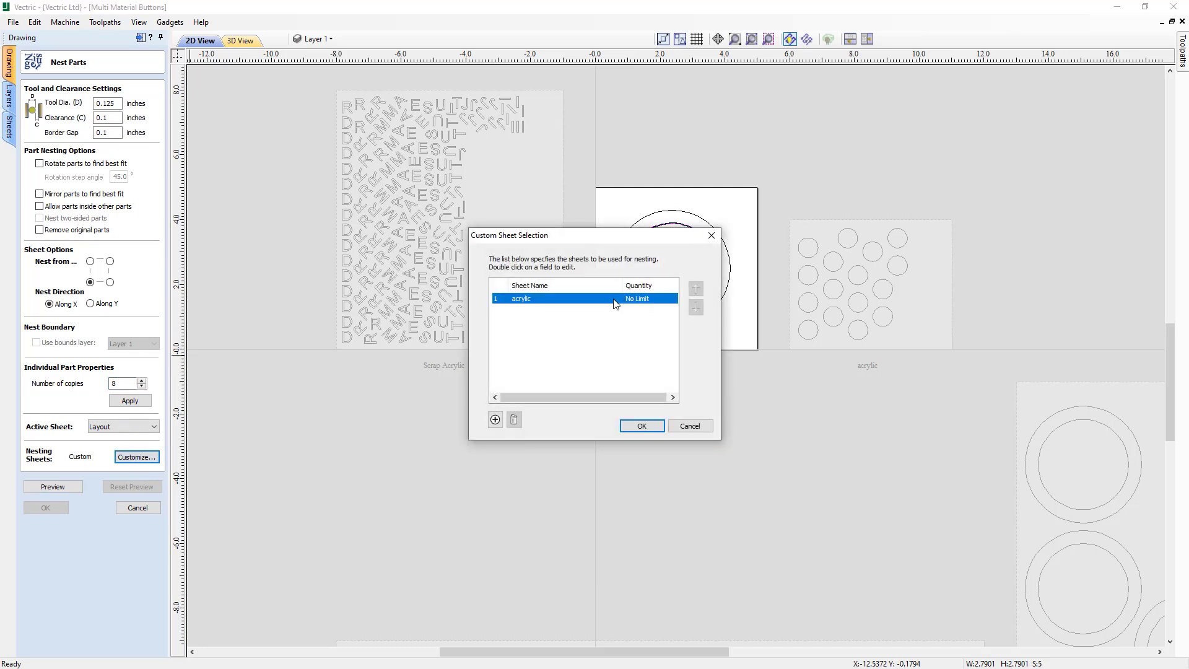
click(605, 311)
click(641, 425)
click(52, 486)
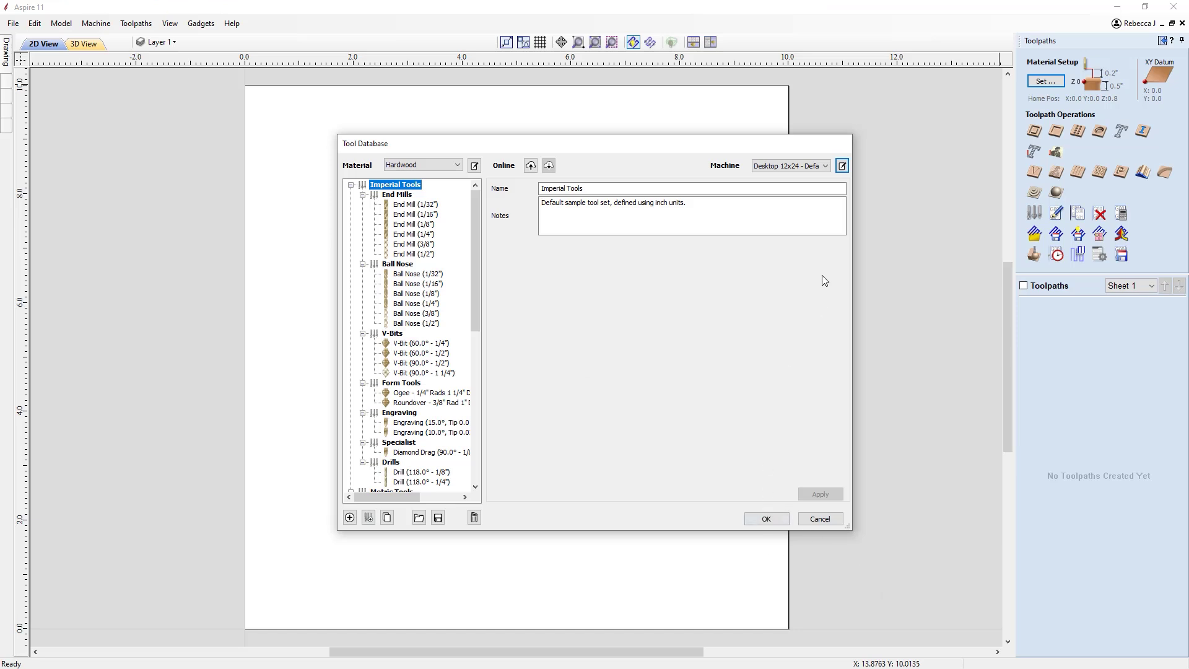
- Bring up the Desktop 12x24 - Rotary machine configuration from the Tool Database
click(842, 165)
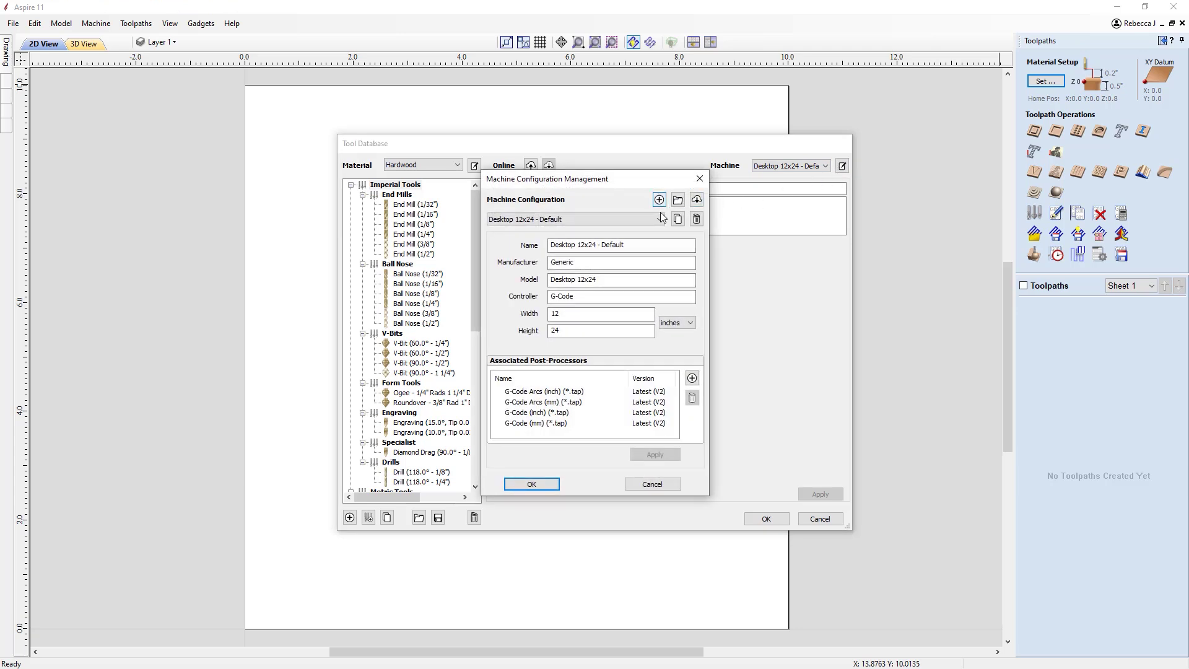
click(661, 219)
click(645, 249)
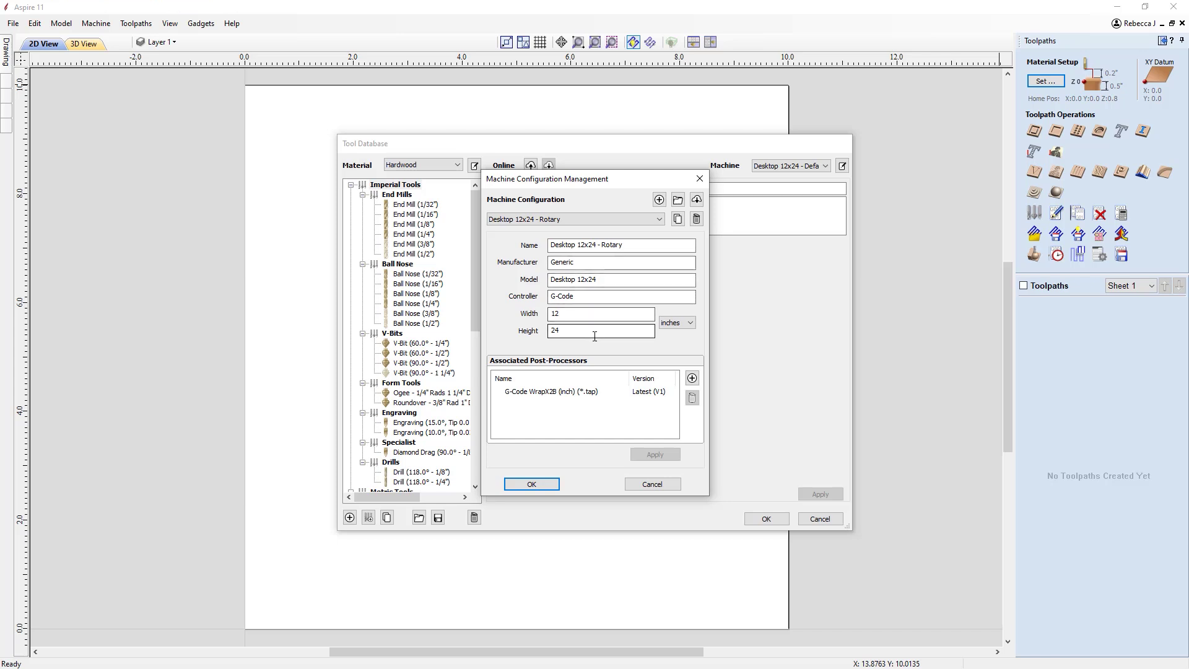
- Toggle the WrapX2B post-processor between V1 and Latest, keeping Latest, and accept the configuration
click(595, 394)
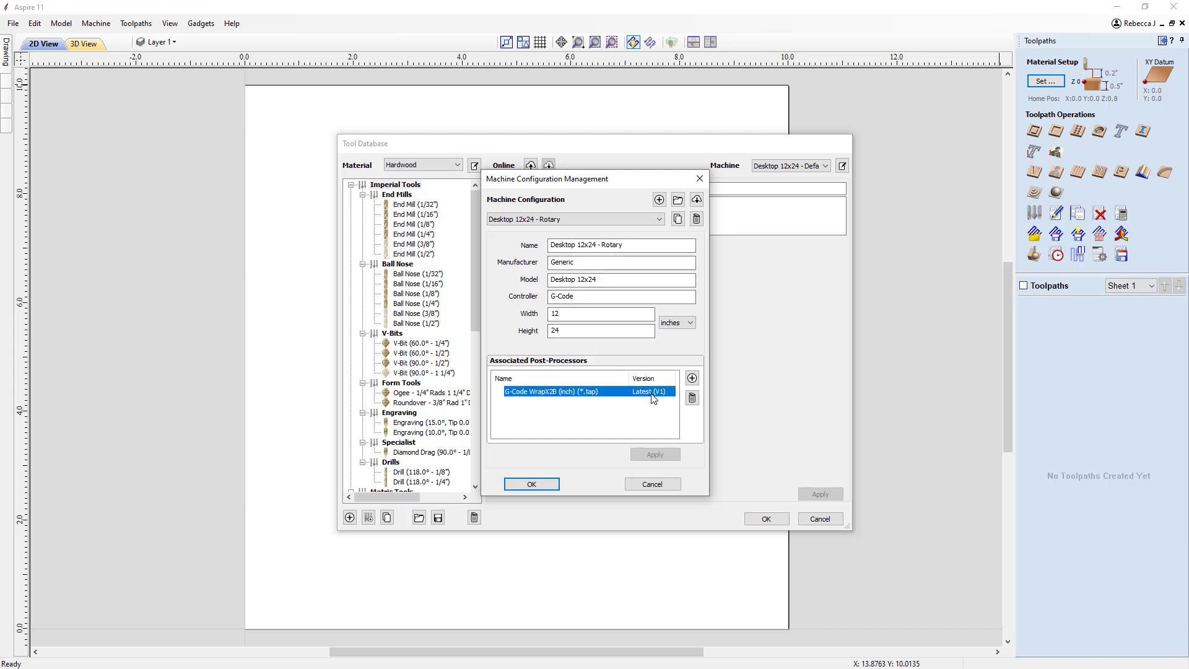
click(653, 397)
click(668, 394)
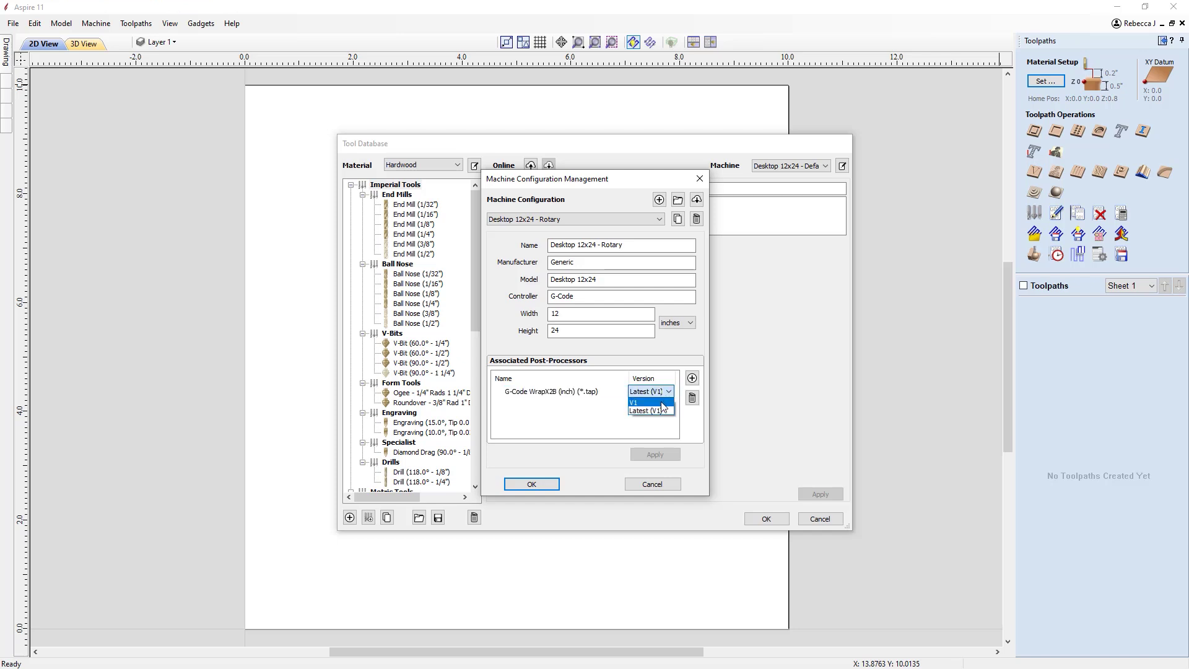
click(656, 406)
click(632, 394)
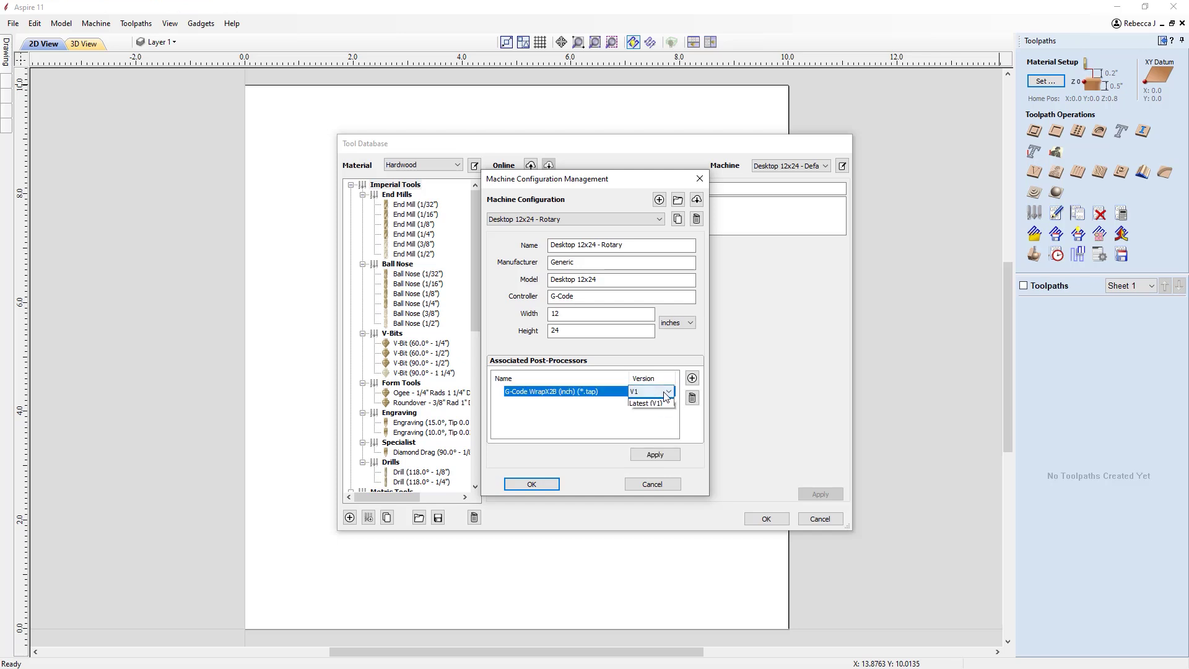
click(668, 394)
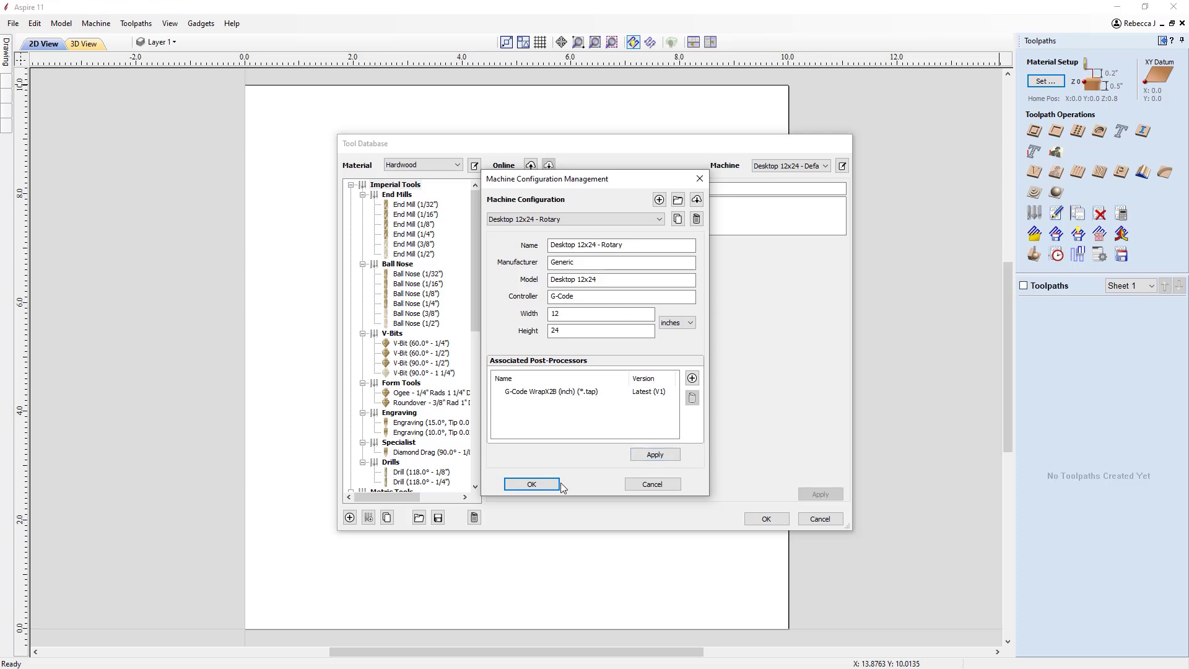
click(532, 484)
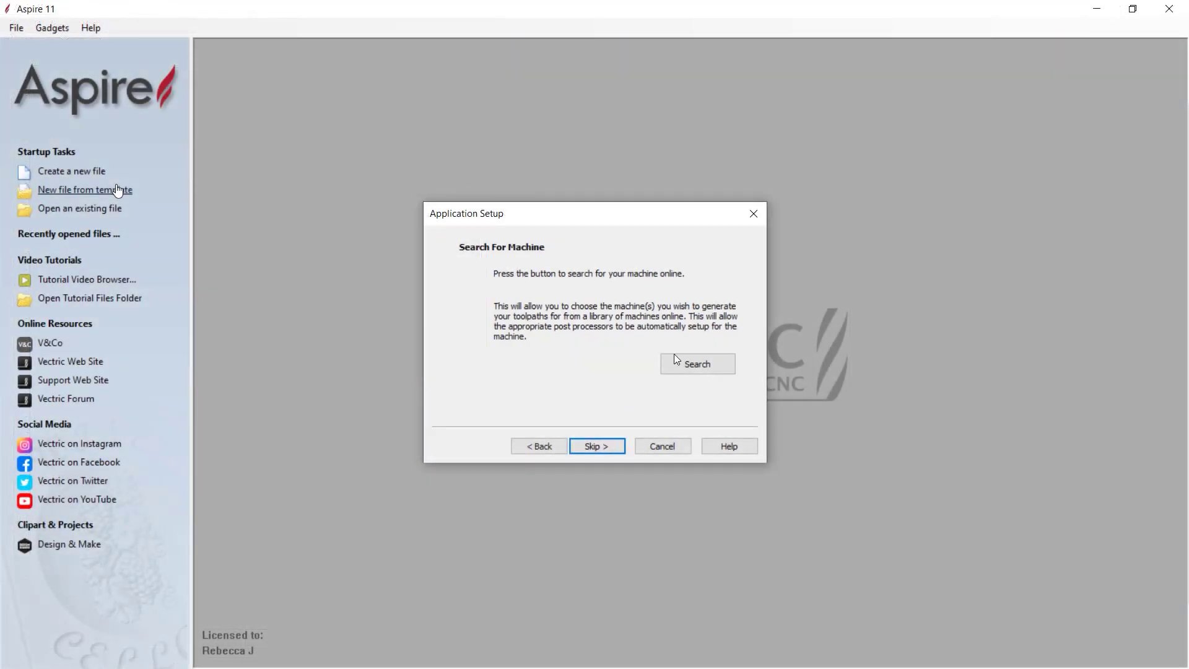
- Search online for the Generic manufacturer's Desktop series 12x24 machine
click(684, 362)
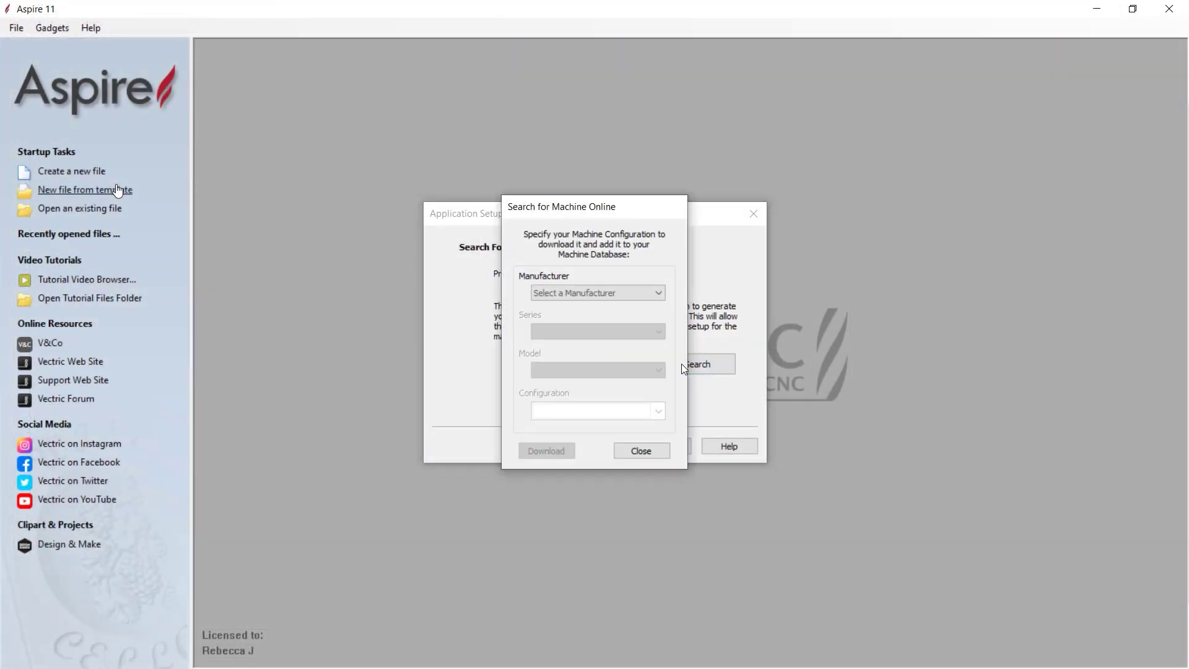
click(630, 293)
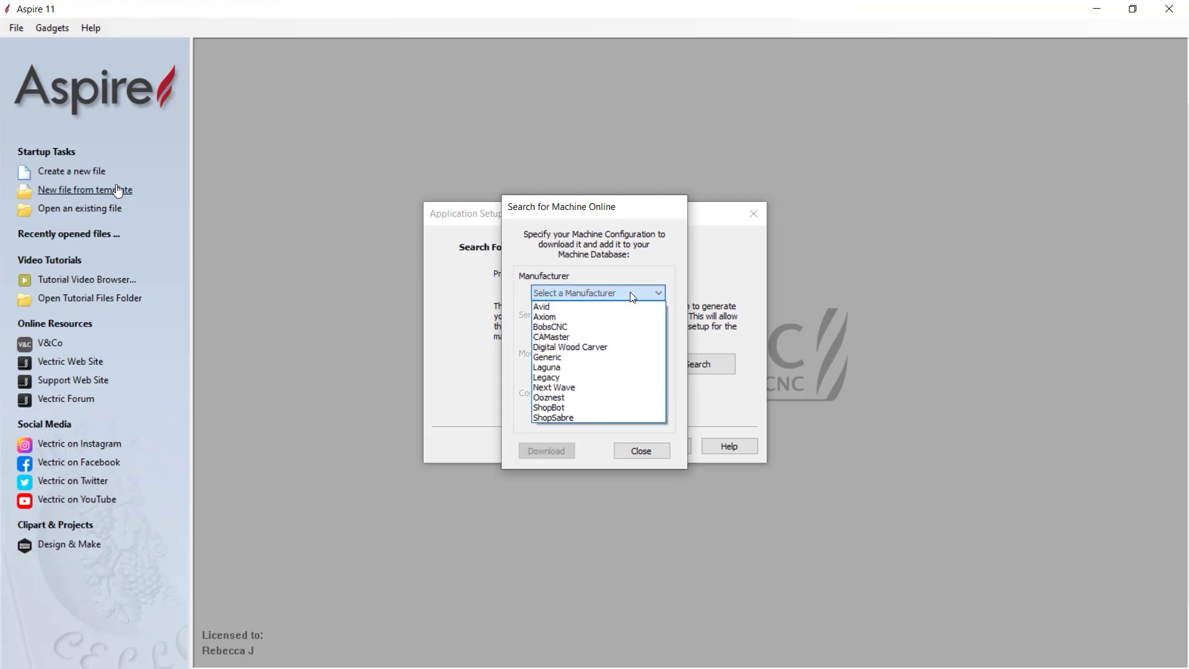
click(604, 361)
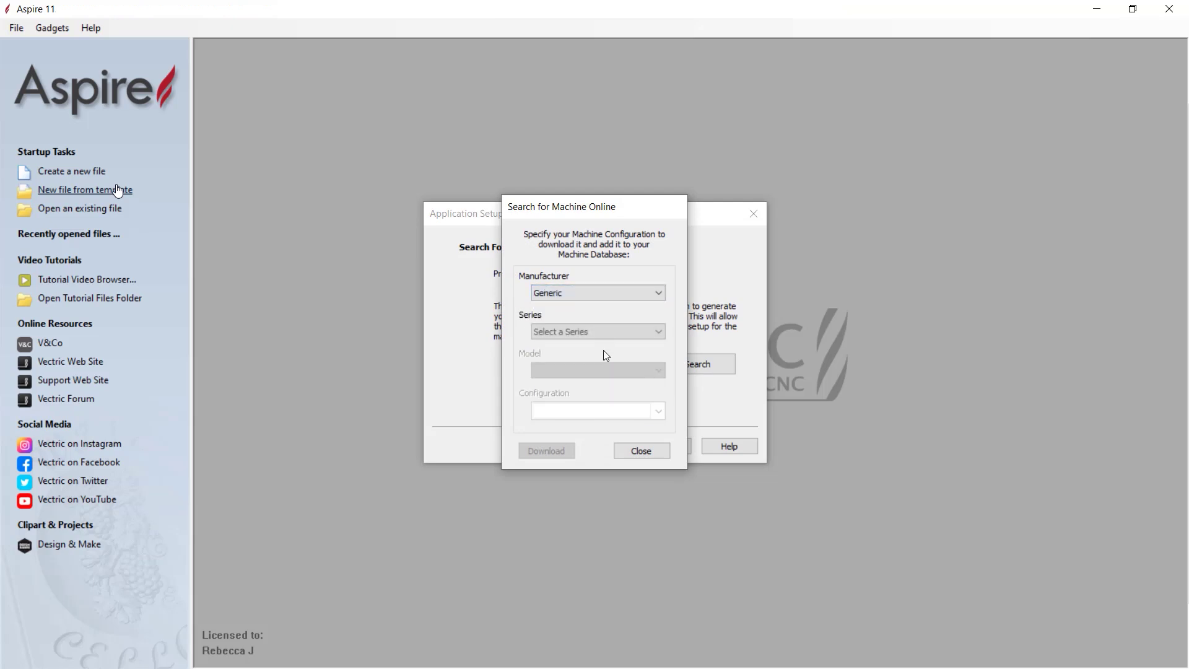
click(607, 332)
click(609, 346)
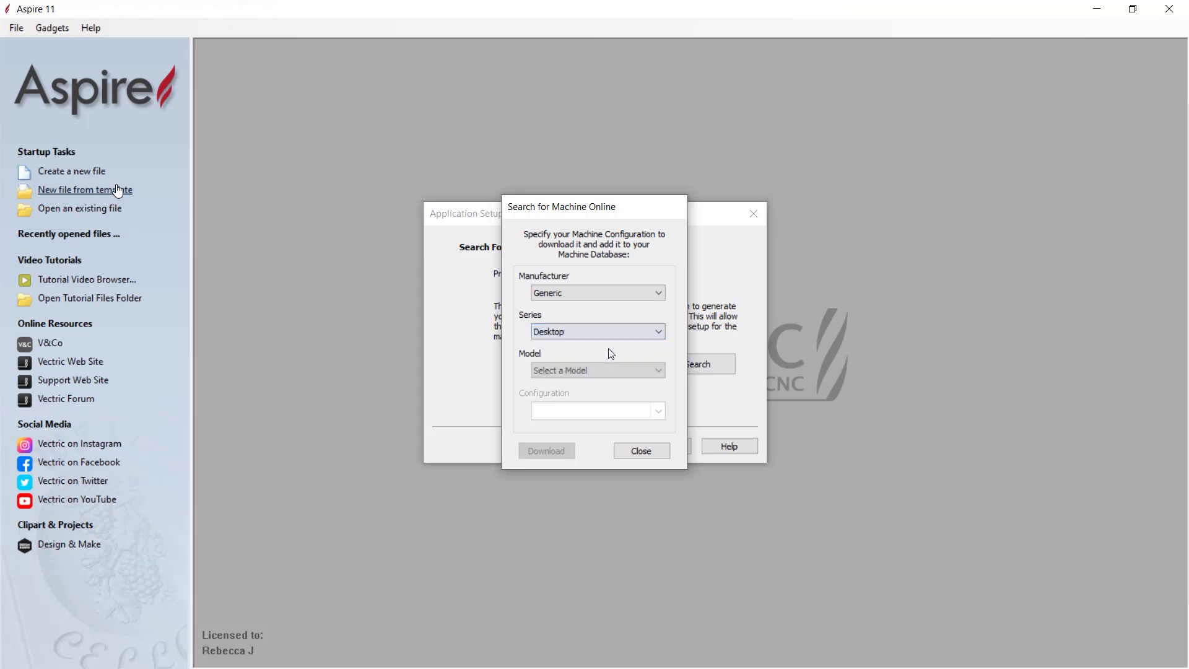
click(609, 368)
click(607, 383)
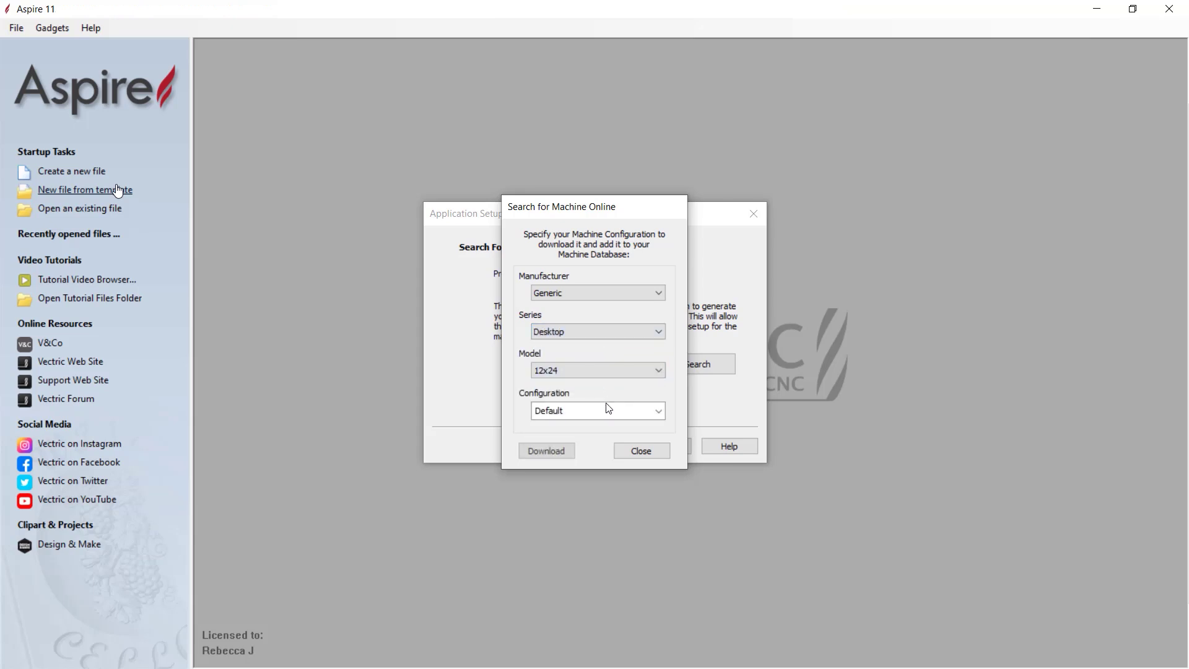
- Tick Rotary alongside Default, download both configurations and advance to machine configuration
click(659, 412)
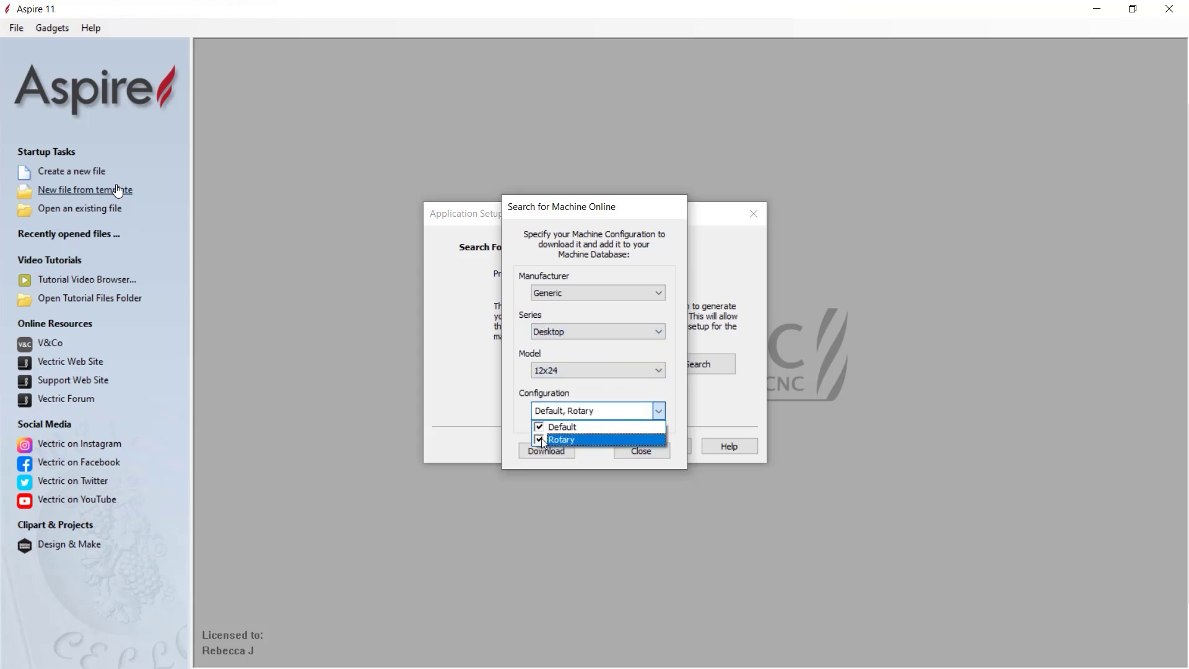
click(520, 436)
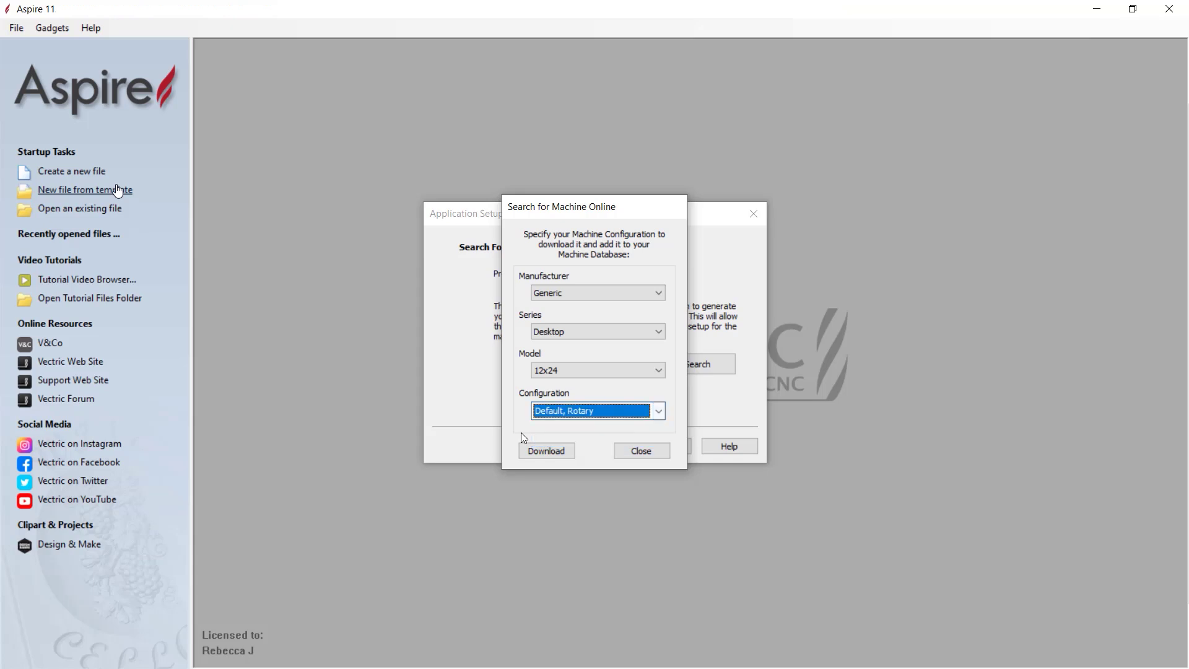
click(551, 449)
click(557, 361)
click(614, 449)
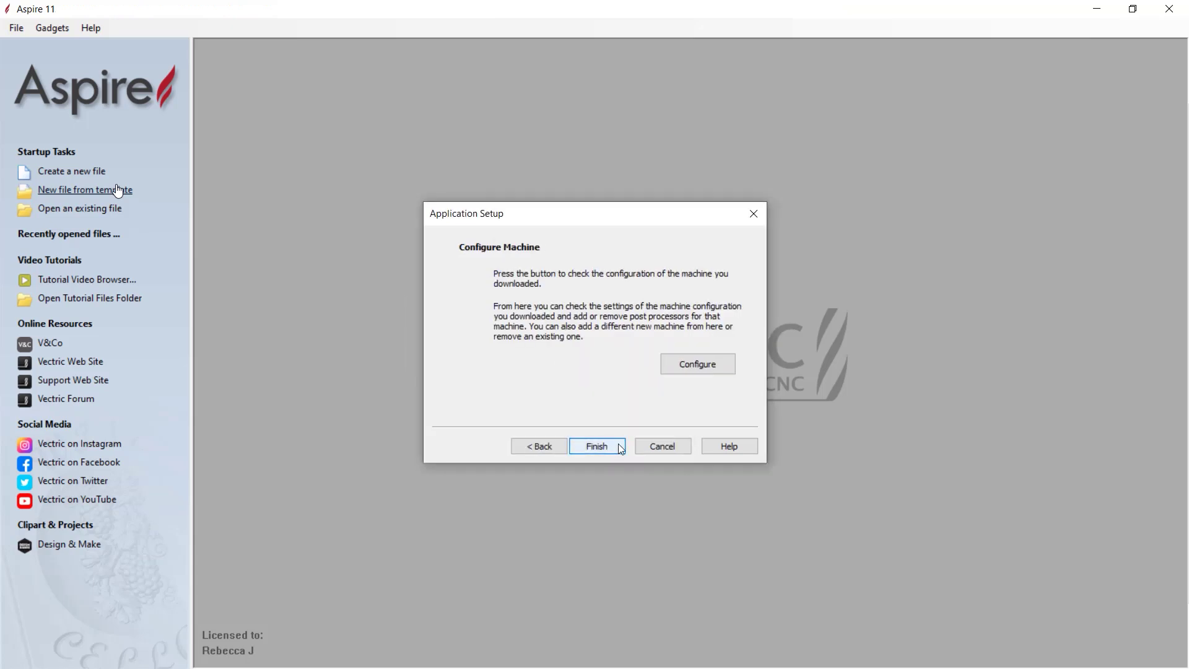
- Review the downloaded machine's G-Code Arcs (inch) and G-Code (inch) post-processors at the latest version
click(696, 357)
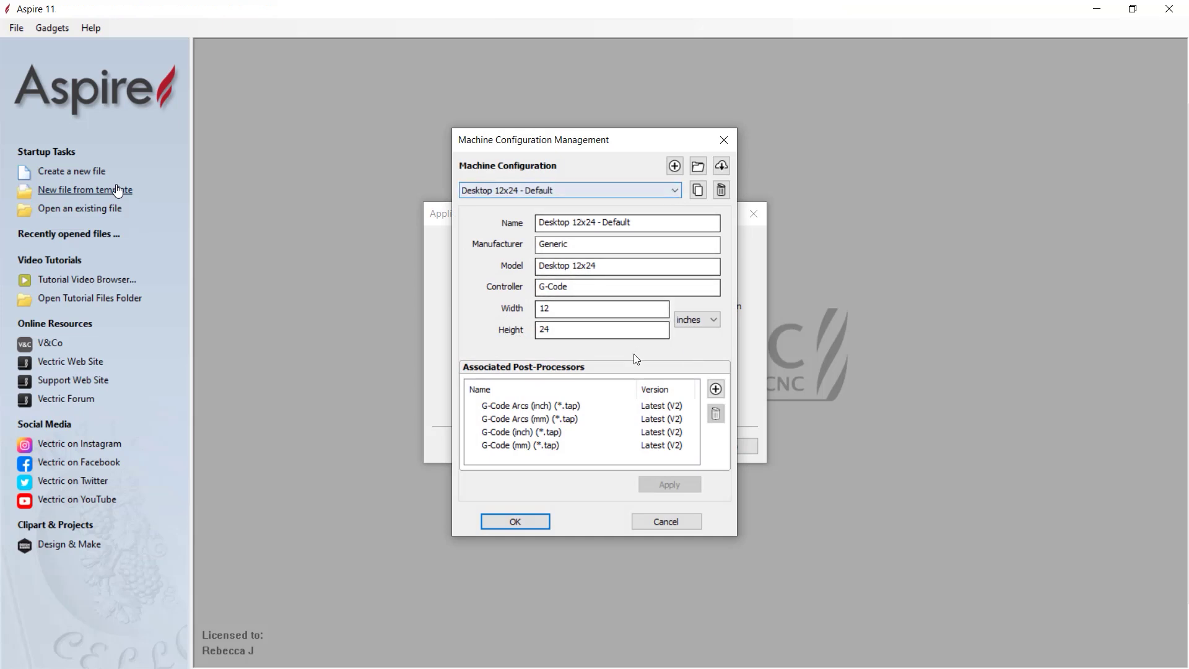
click(659, 407)
click(686, 409)
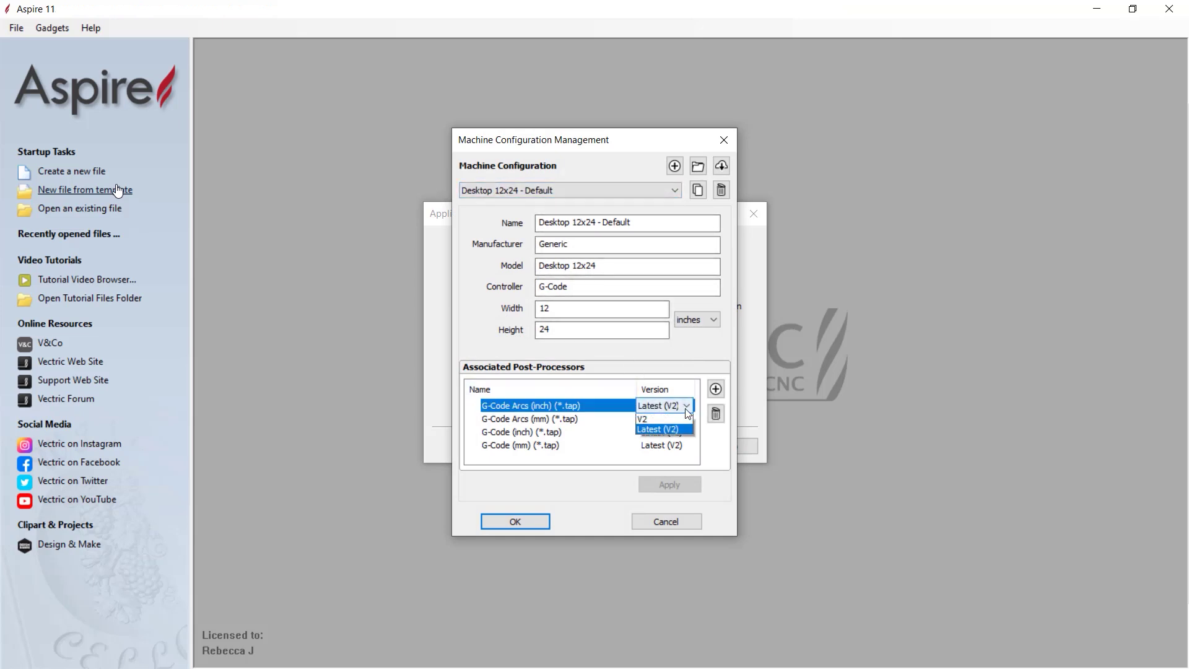
click(661, 438)
click(581, 414)
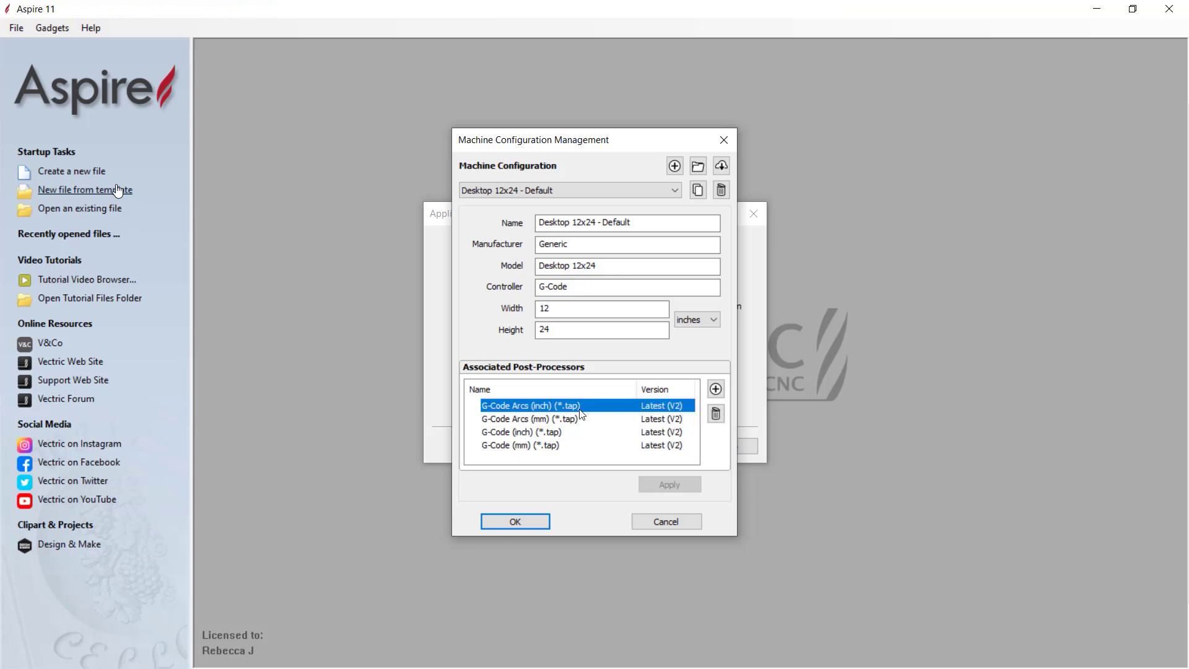
click(579, 420)
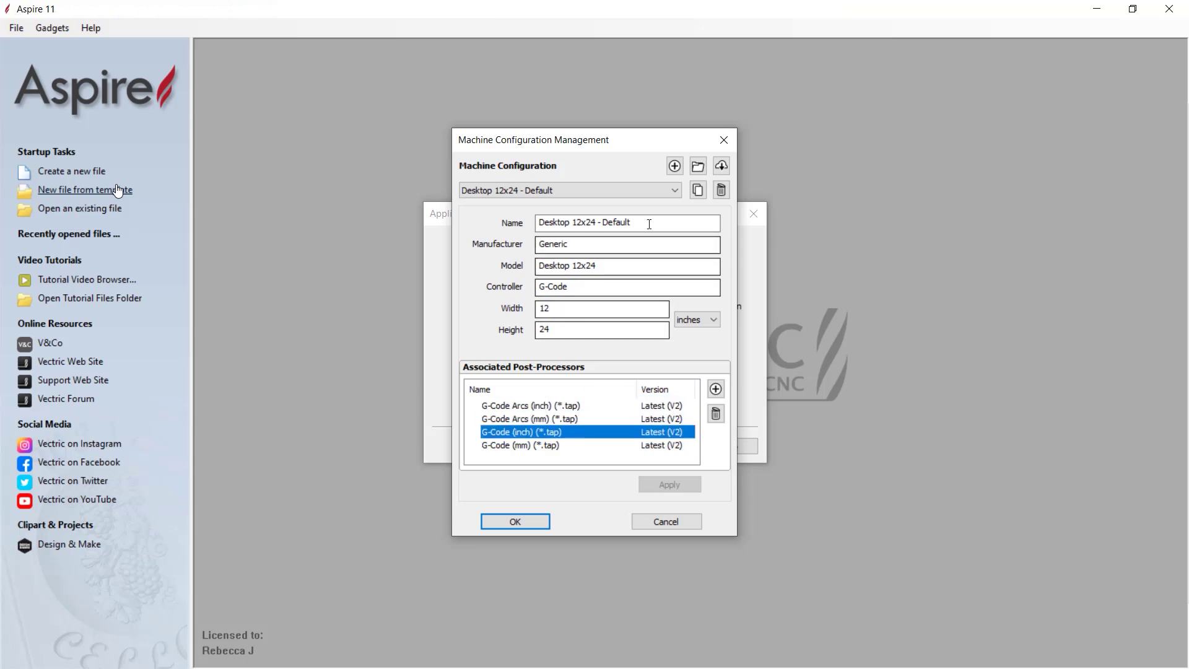
- Choose the Desktop 12x24 machine configuration and finish the Application Setup
click(673, 193)
click(616, 227)
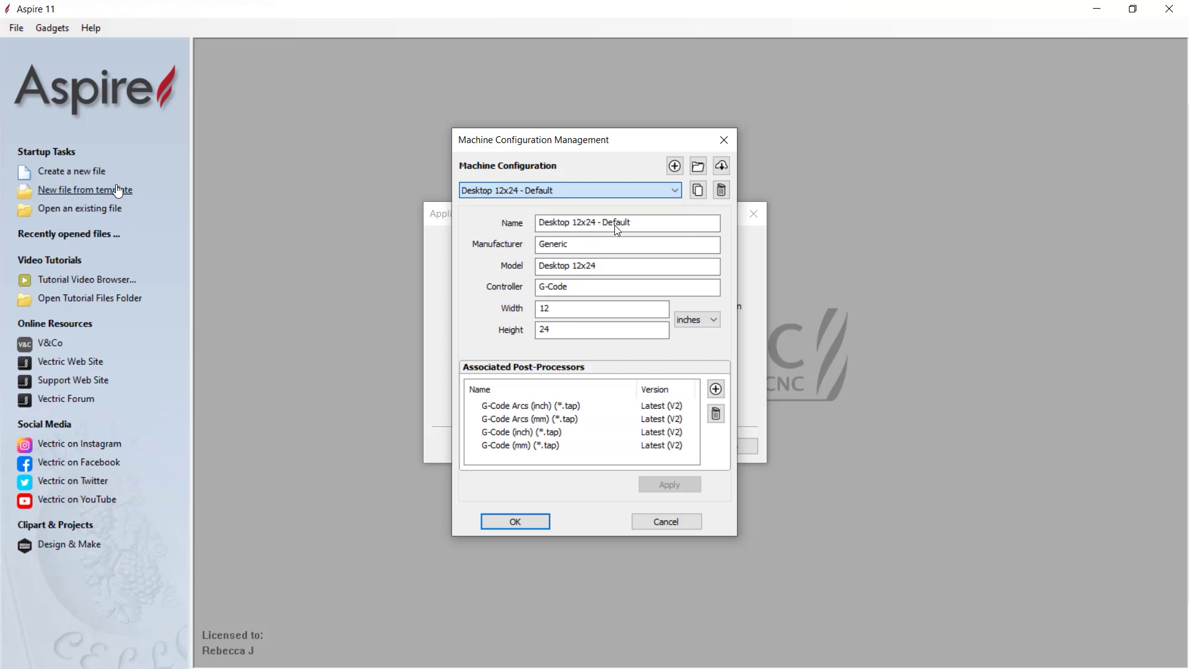
click(518, 521)
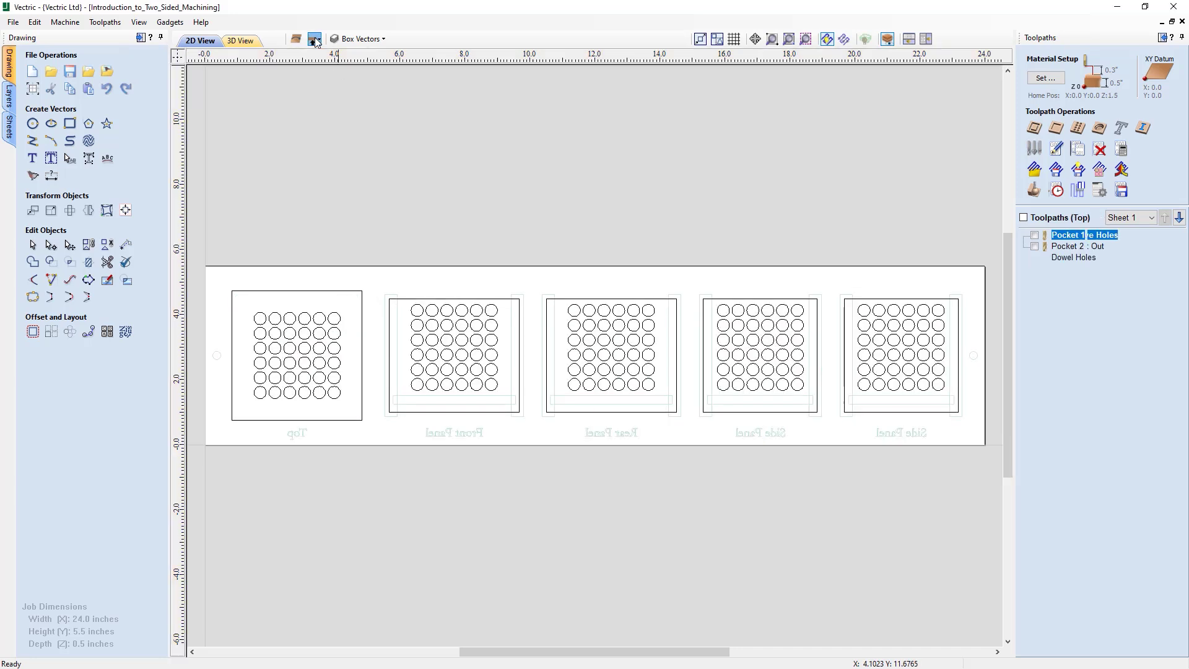
click(37, 25)
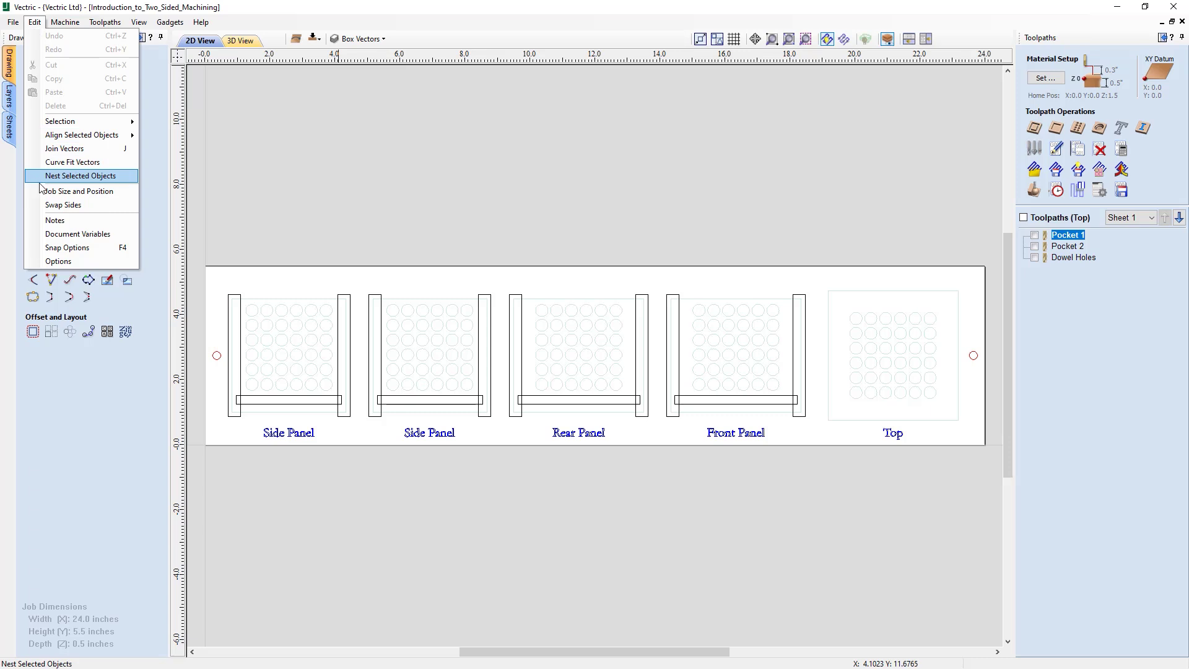
click(113, 213)
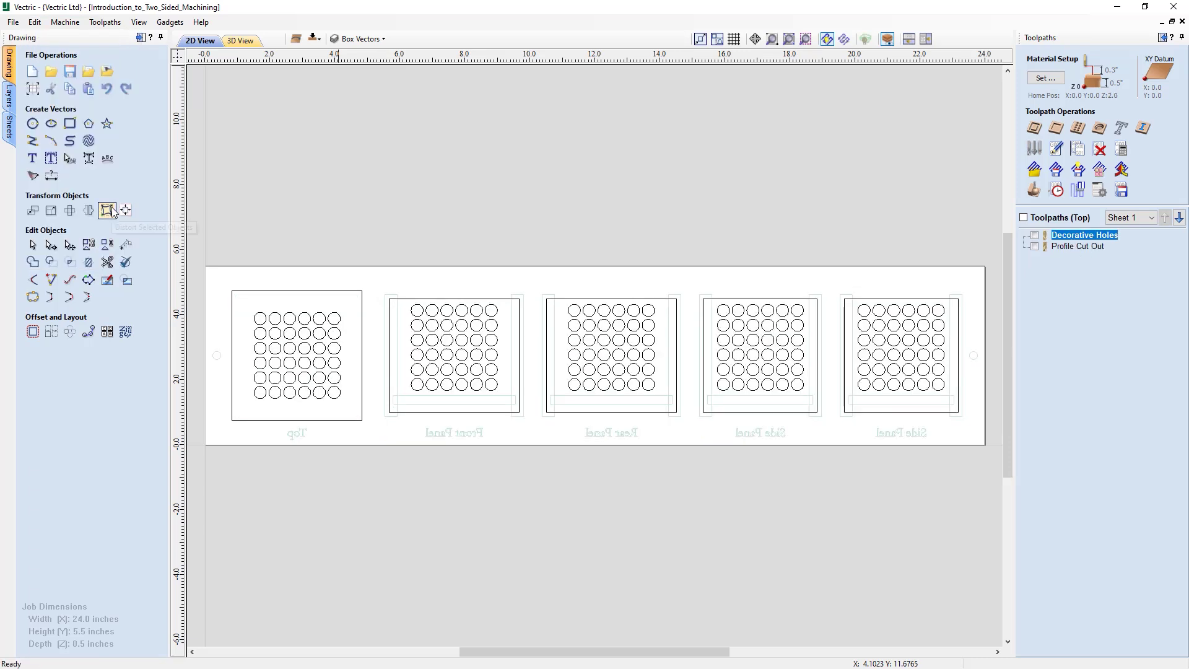
click(317, 44)
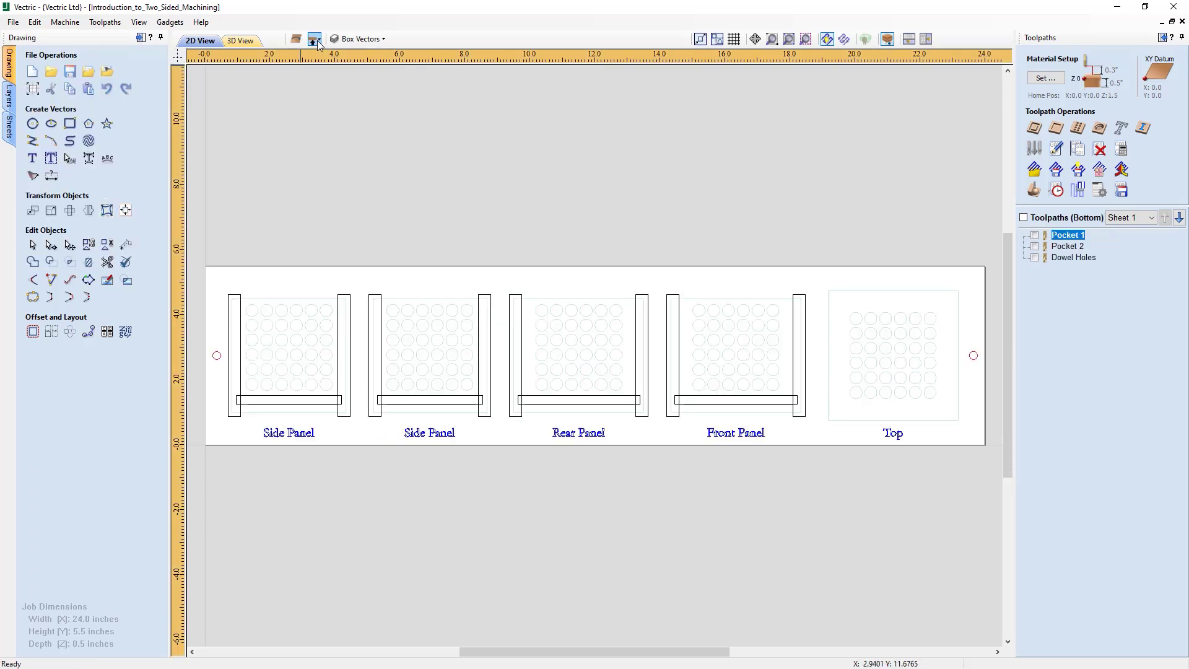
click(317, 43)
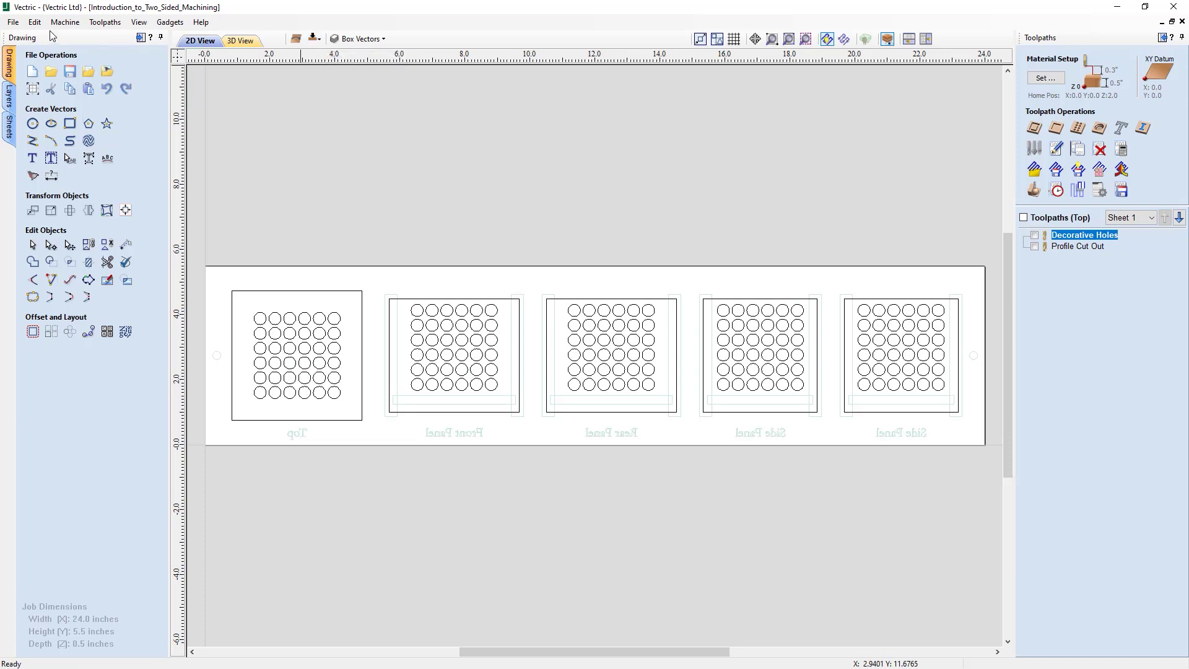
click(35, 21)
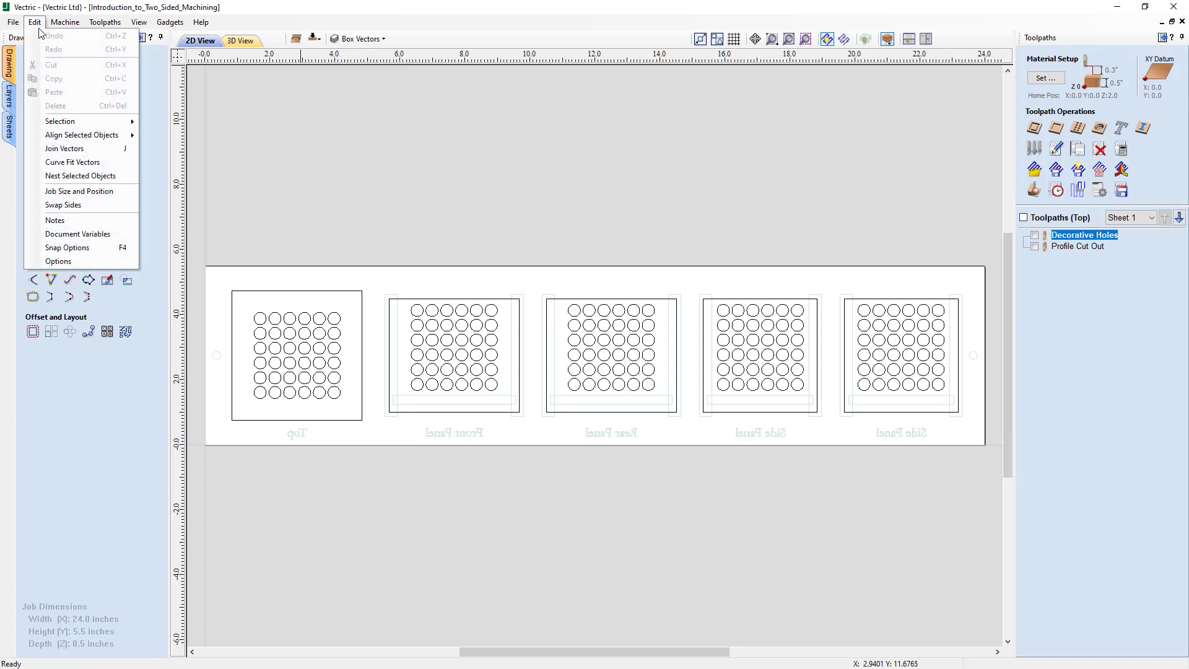
click(94, 207)
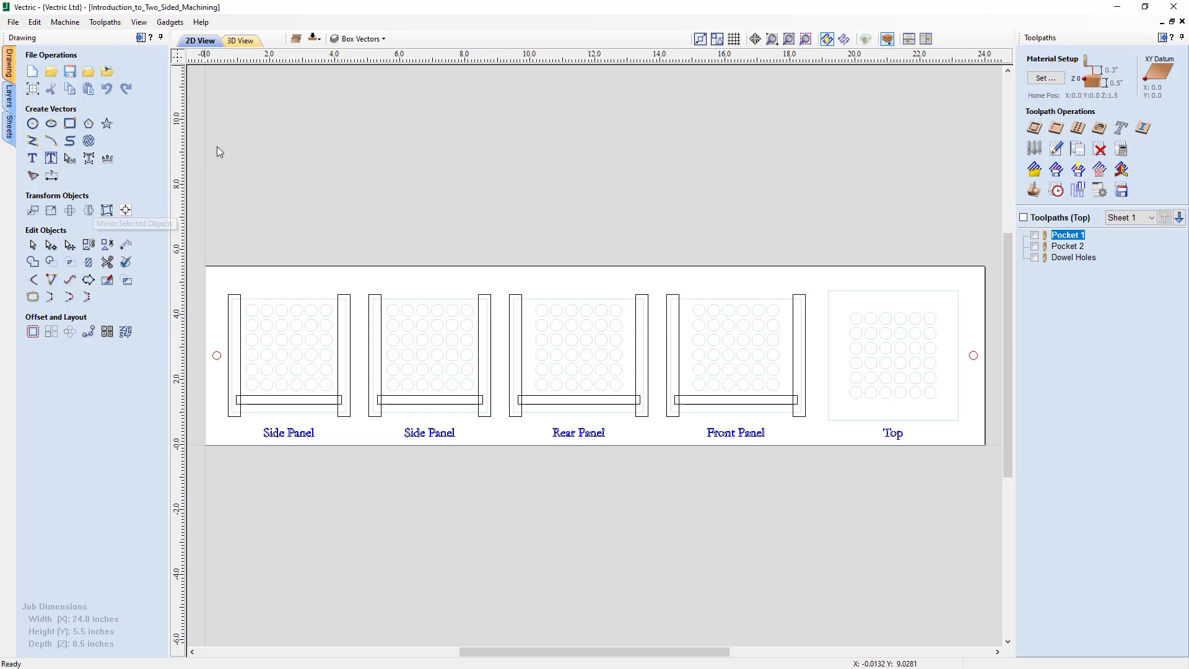
click(315, 43)
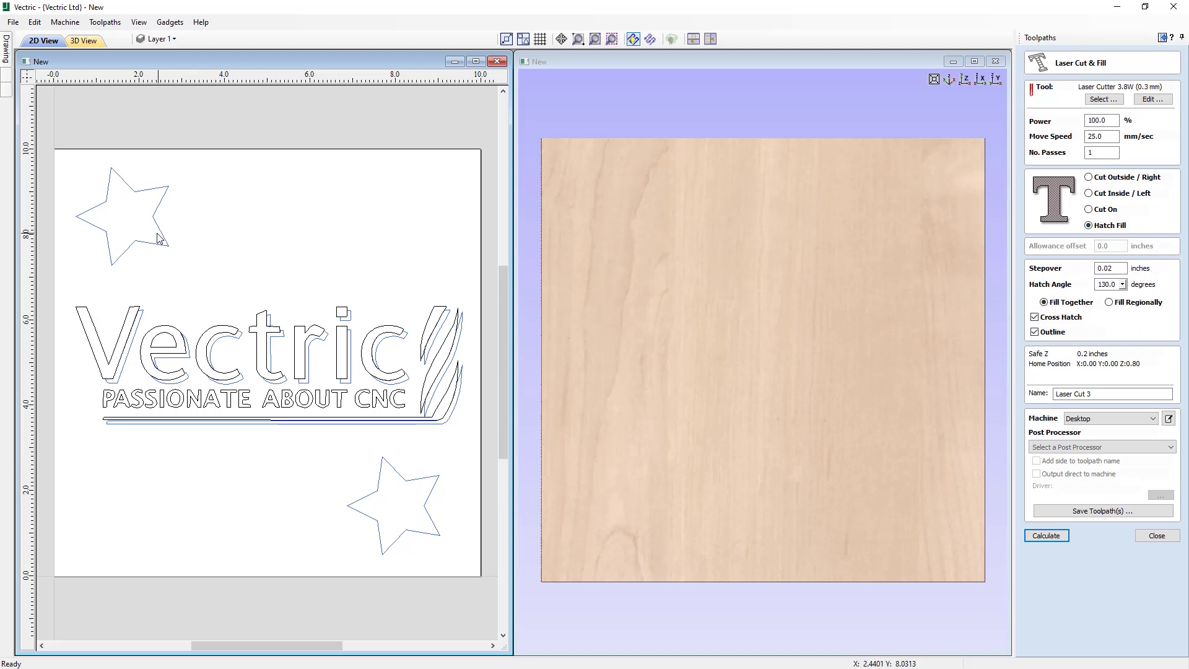
- Calculate the hatch-fill laser toolpath for both stars and preview Laser Cut 3 burned onto the board
click(388, 467)
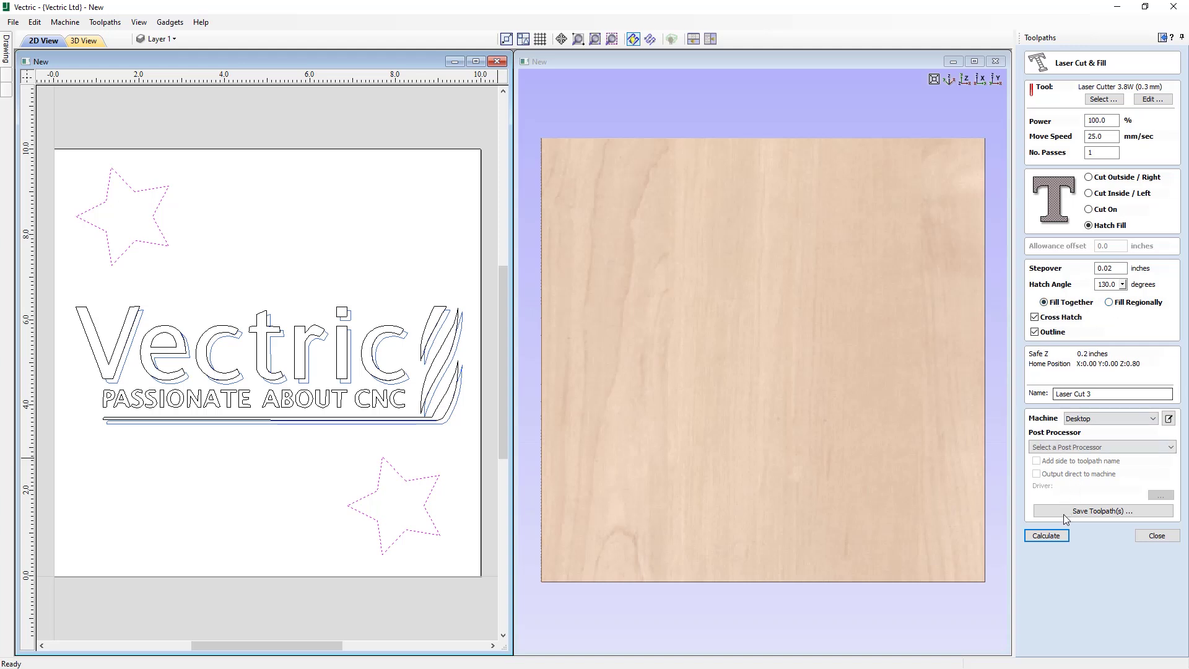
click(1047, 536)
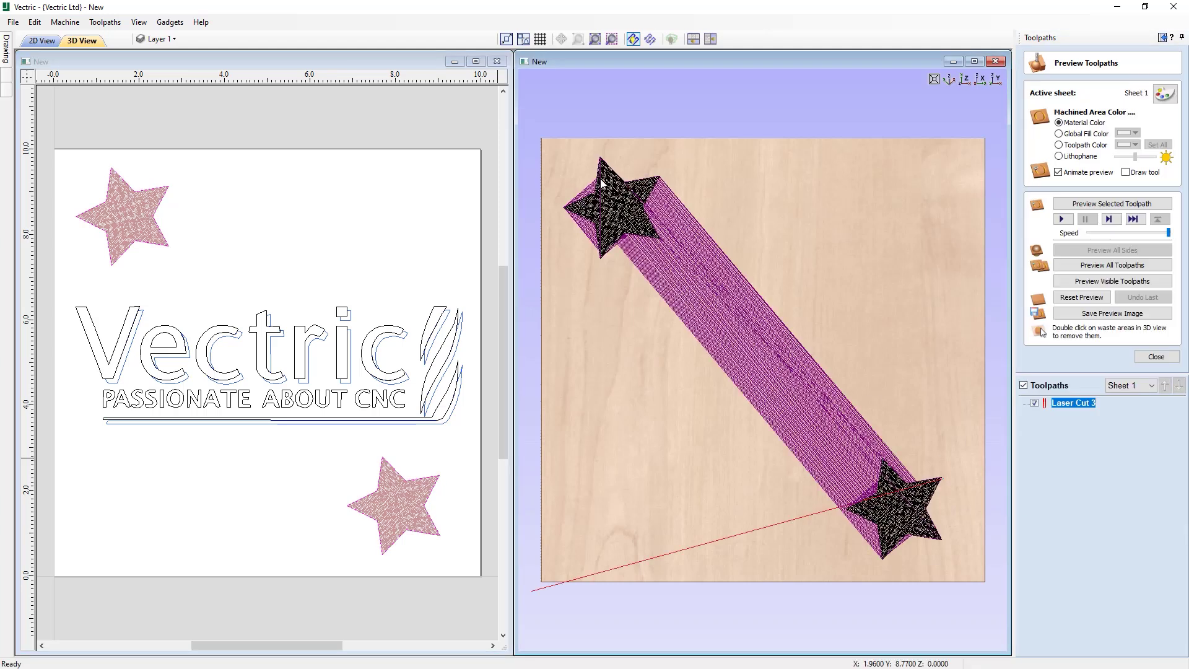
click(1115, 204)
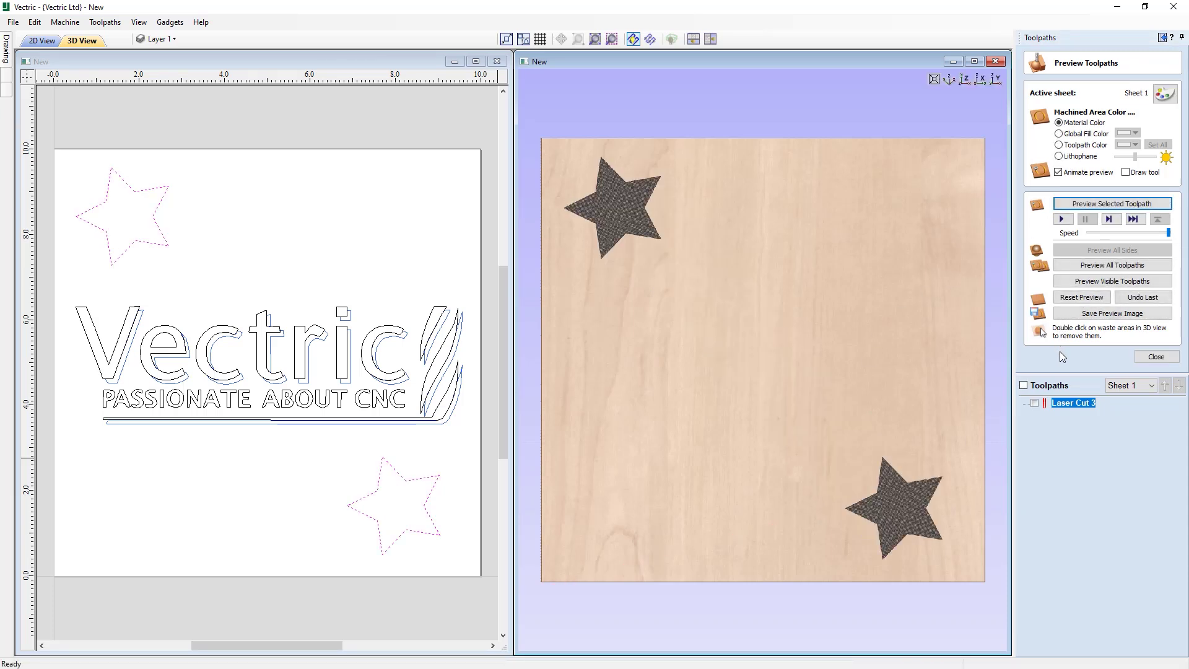
click(1035, 404)
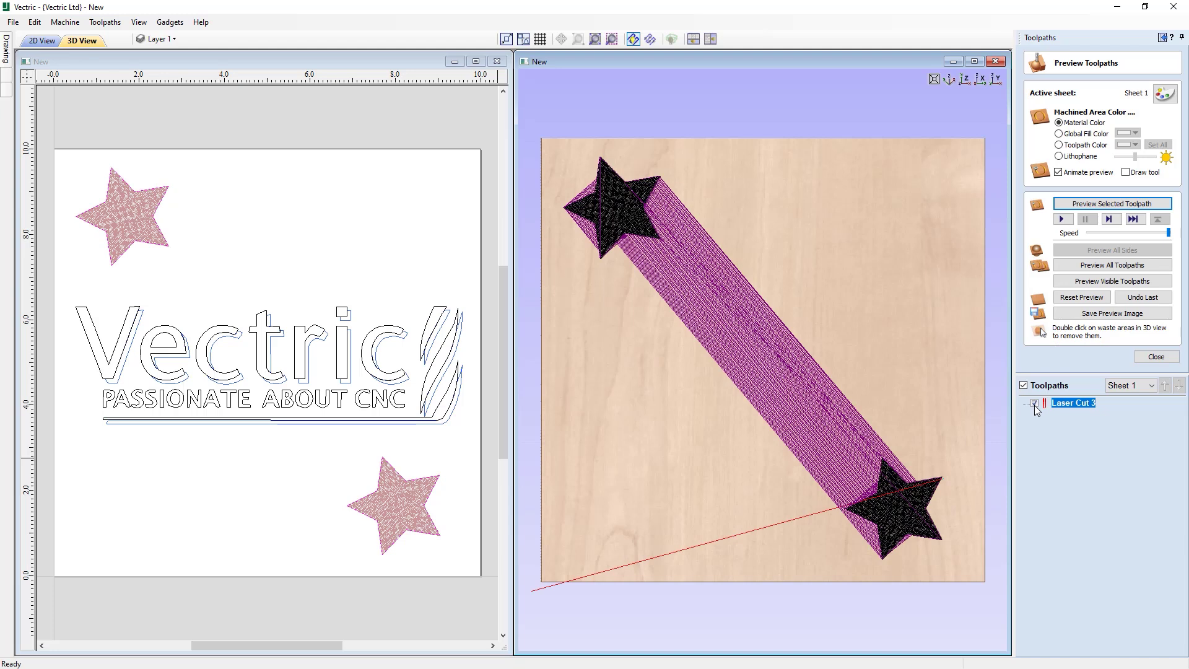
click(1035, 404)
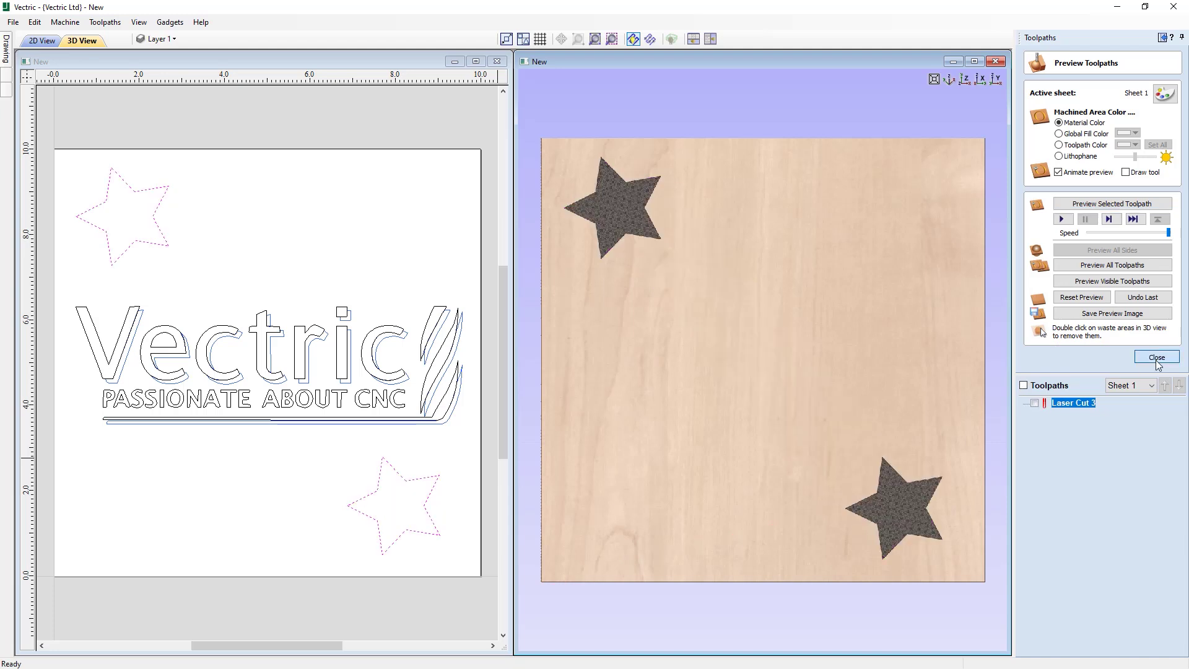
click(1156, 357)
click(1035, 130)
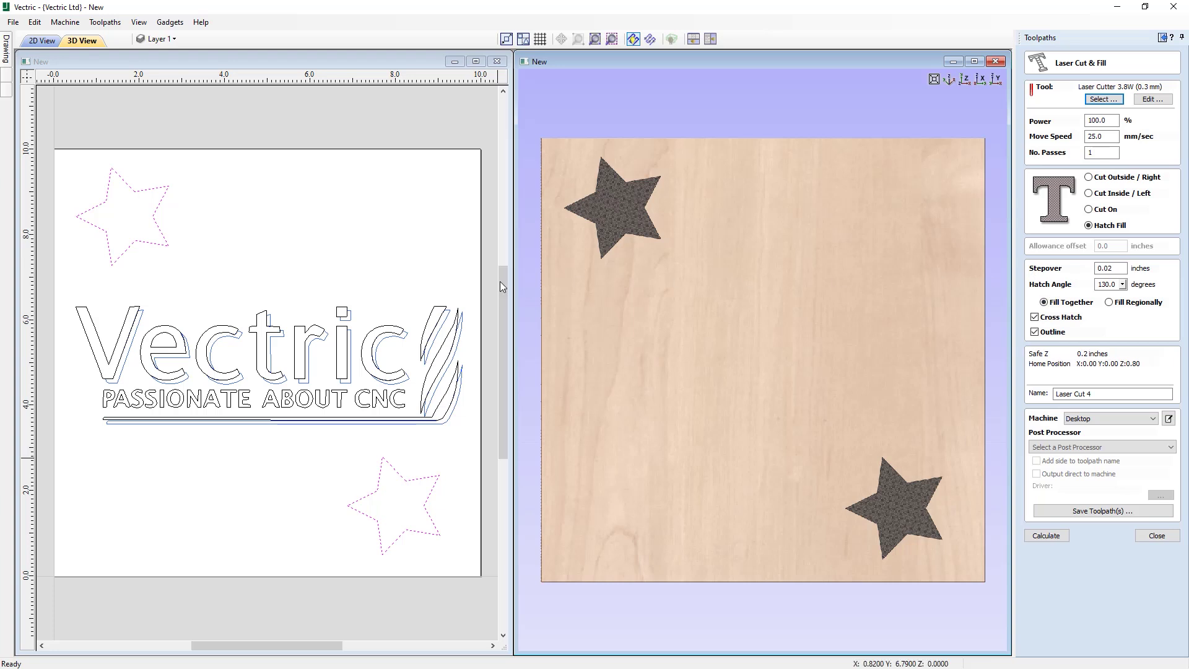
- Calculate a Fill Regionally laser hatch toolpath for the Vectric logo and preview it engraved beside the stars
click(342, 313)
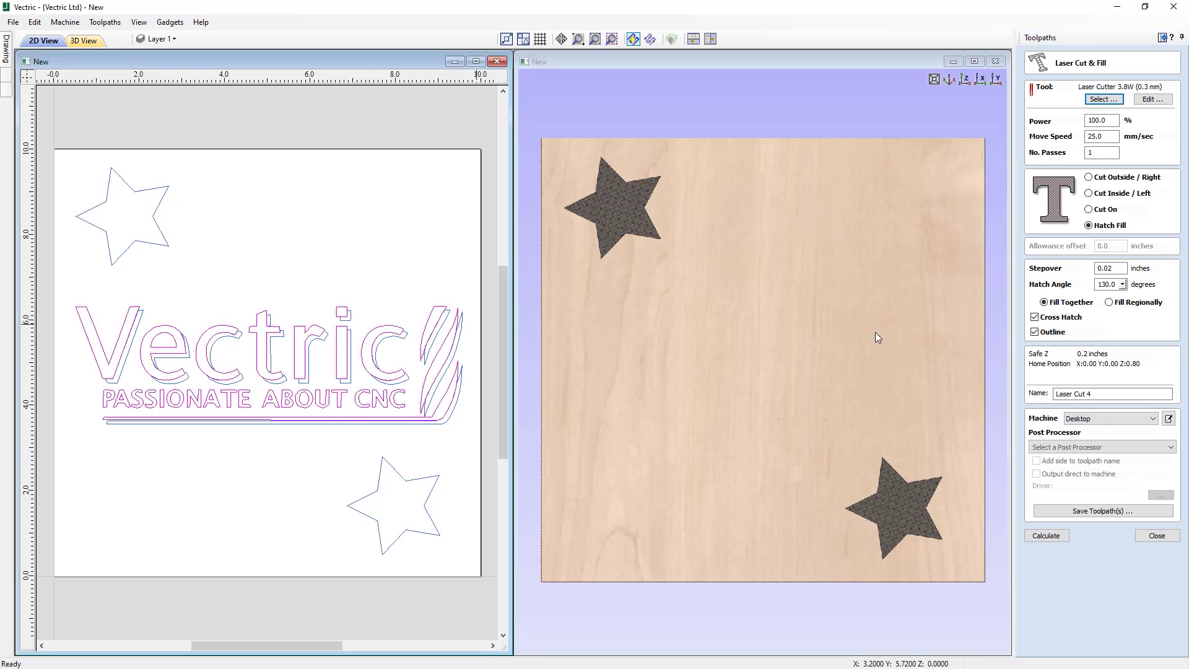
click(1109, 301)
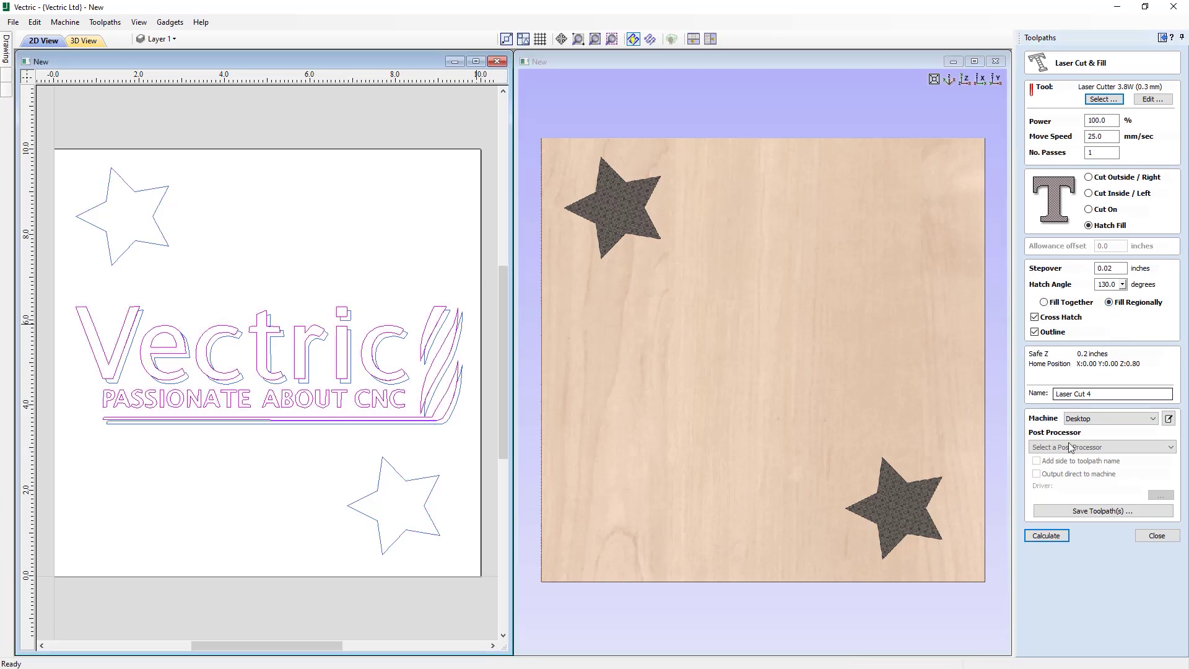
click(1048, 536)
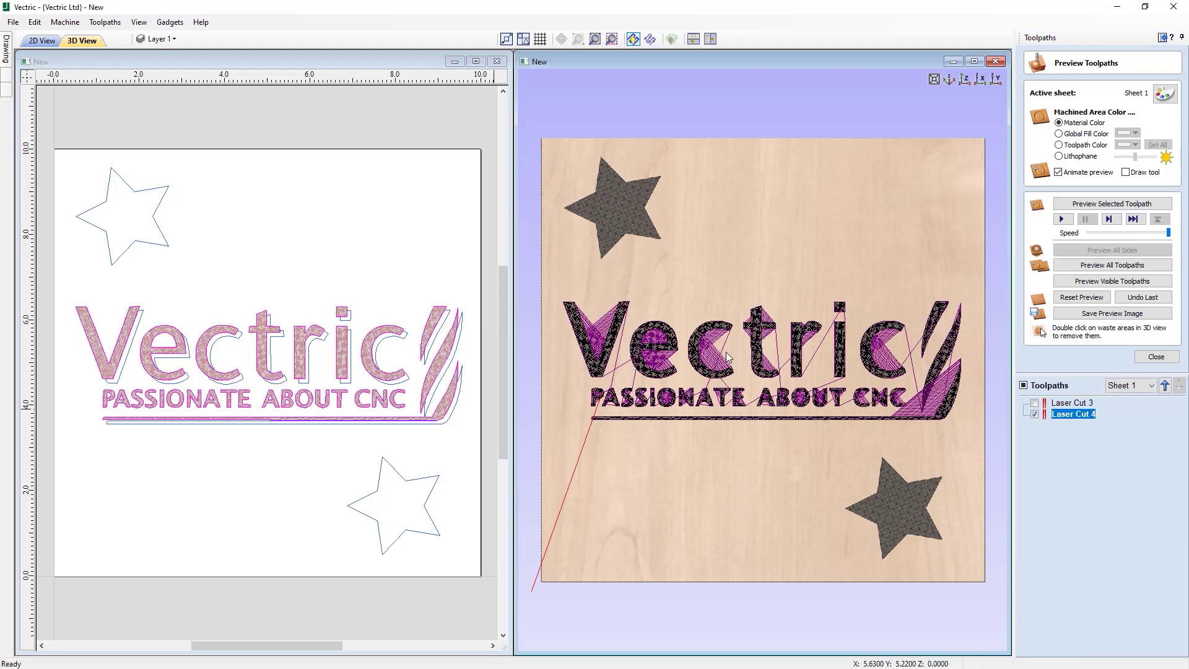
click(1120, 204)
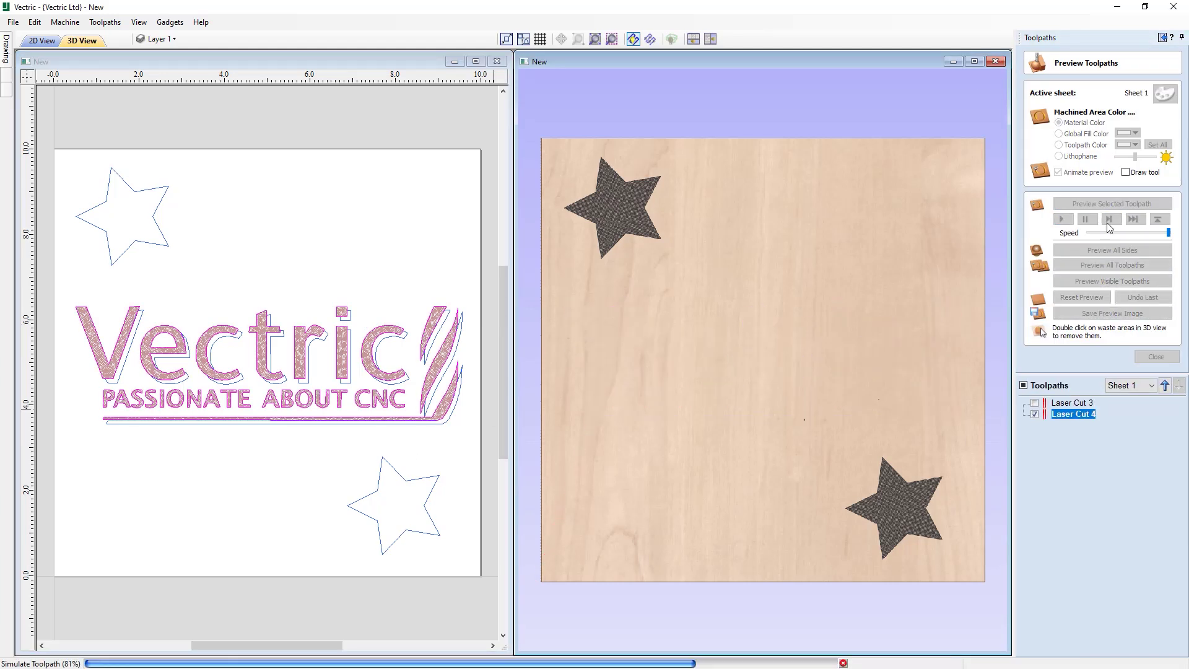
click(1154, 359)
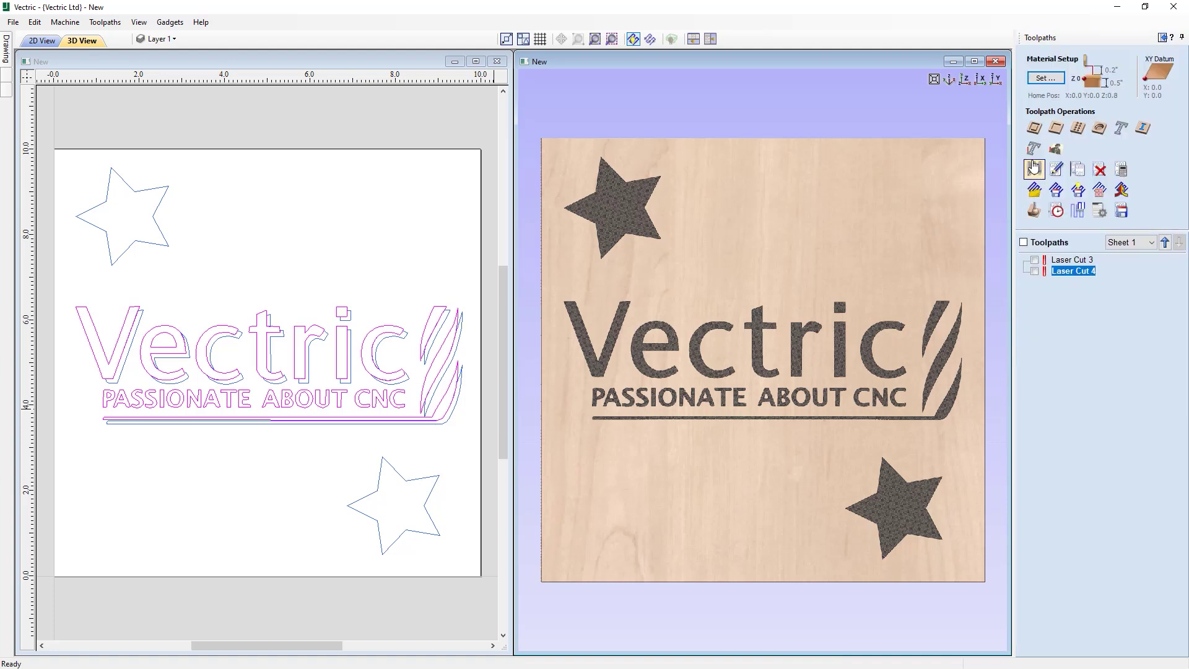
- Calculate a Laser Cut & Fill toolpath for the logo with outline off and single-direction hatching
click(462, 322)
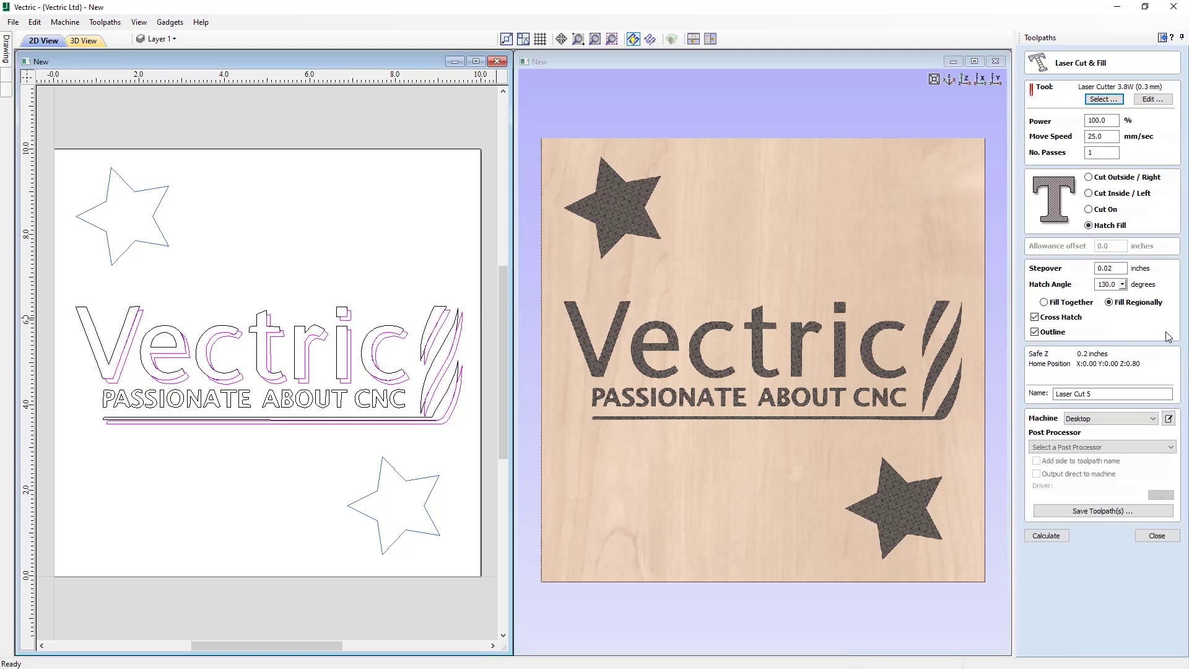
click(1053, 334)
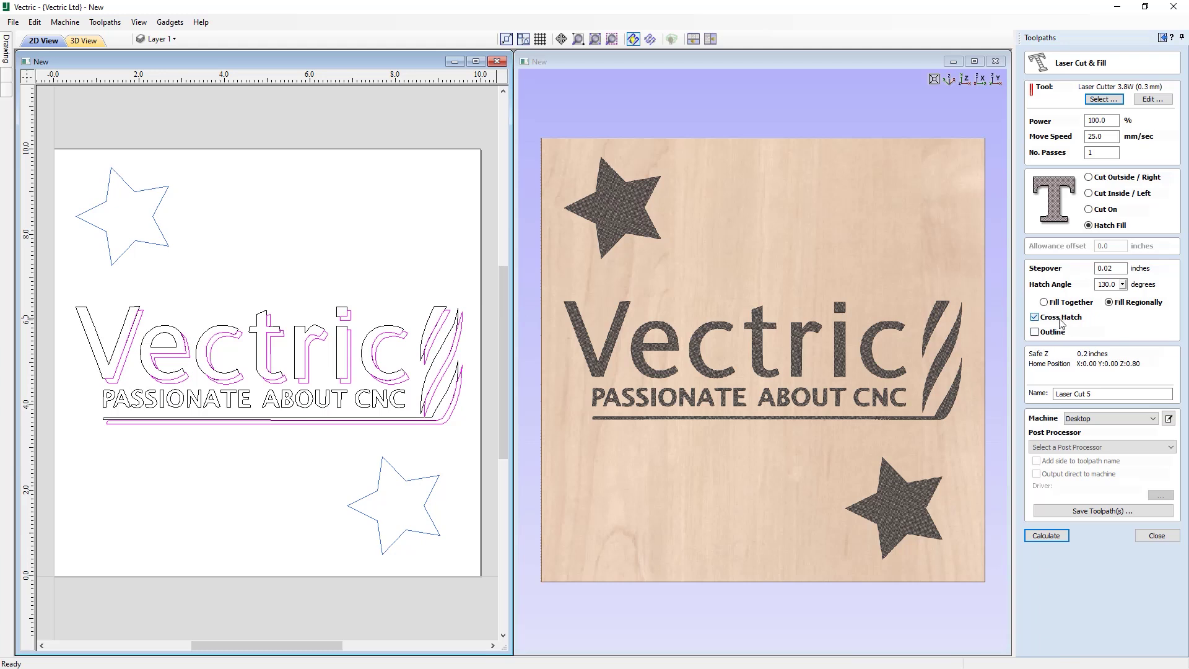
click(1060, 318)
click(1047, 535)
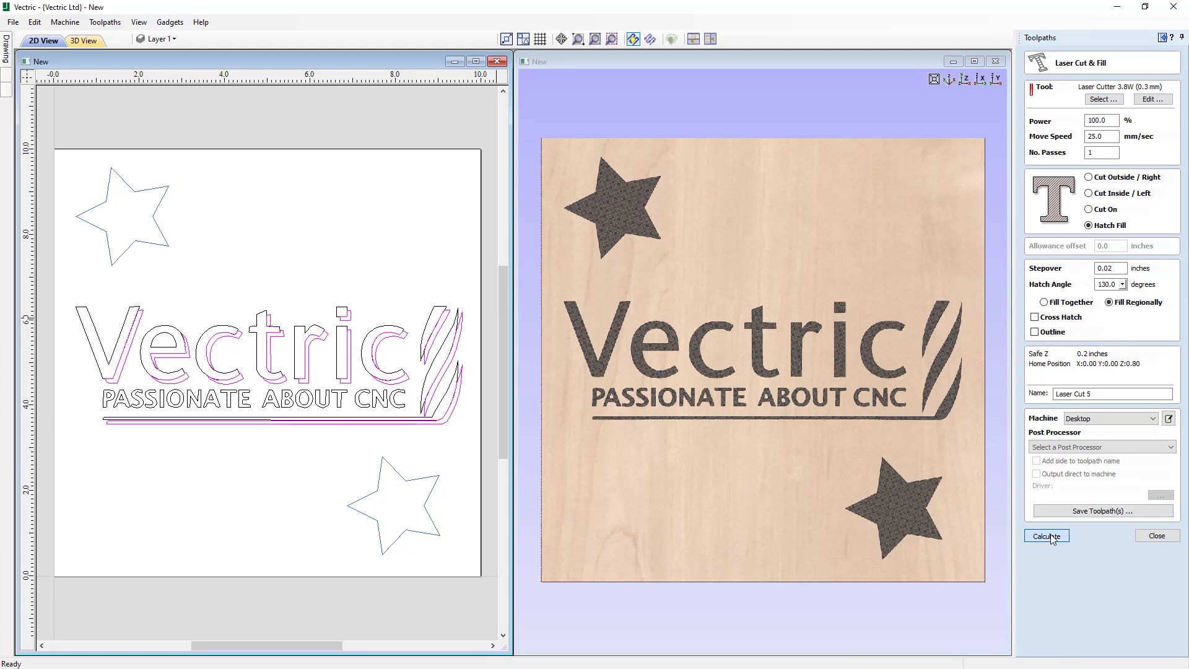
- Preview the new logo engraving and maximize the 3D view of the board
click(1083, 203)
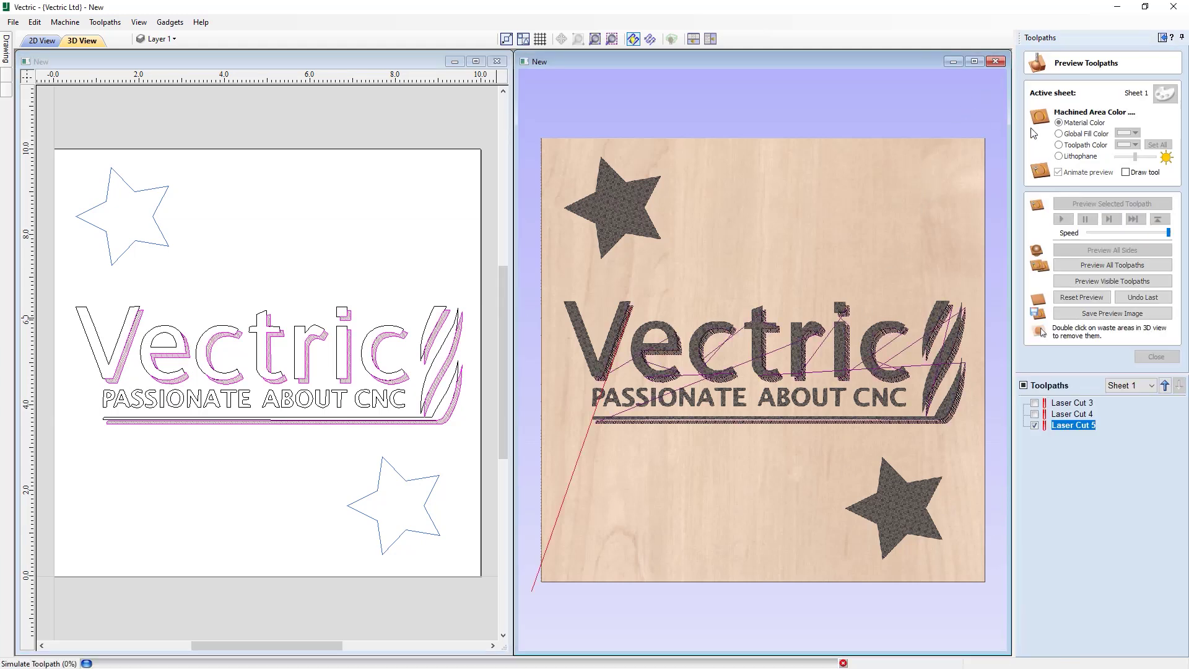
click(973, 61)
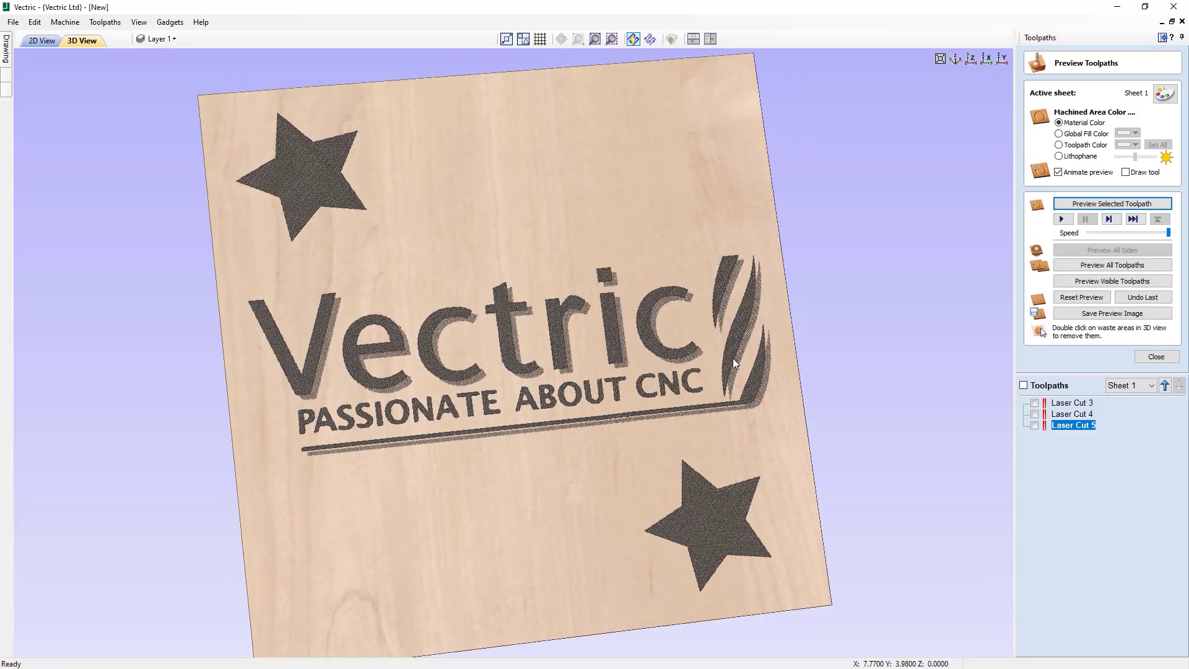